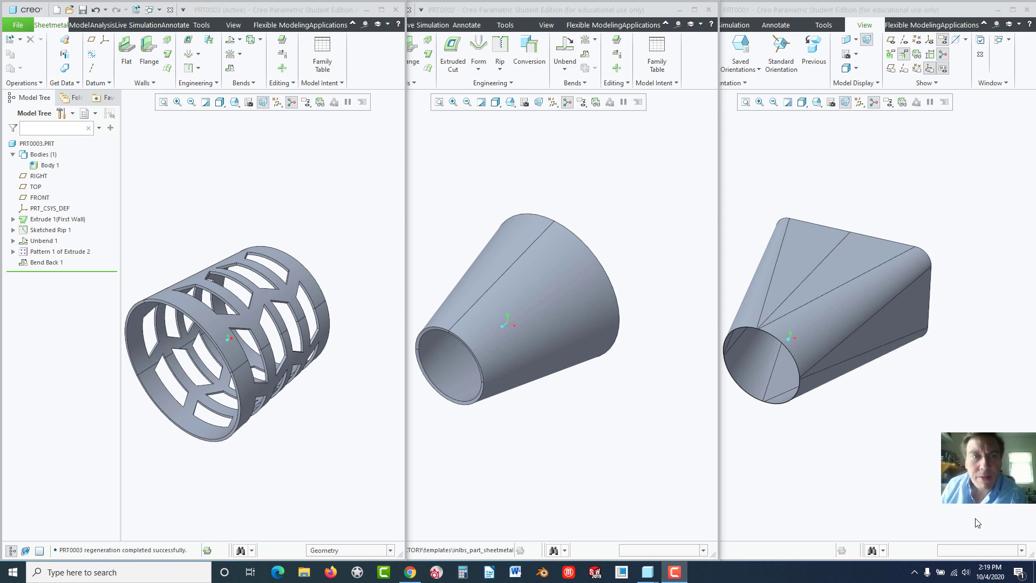
Unbend the perforated cylinder in PRT0003 into a flat sheet, using the default fixed edge along the rip
{"action": "left_click", "coordinate": [169, 212]}
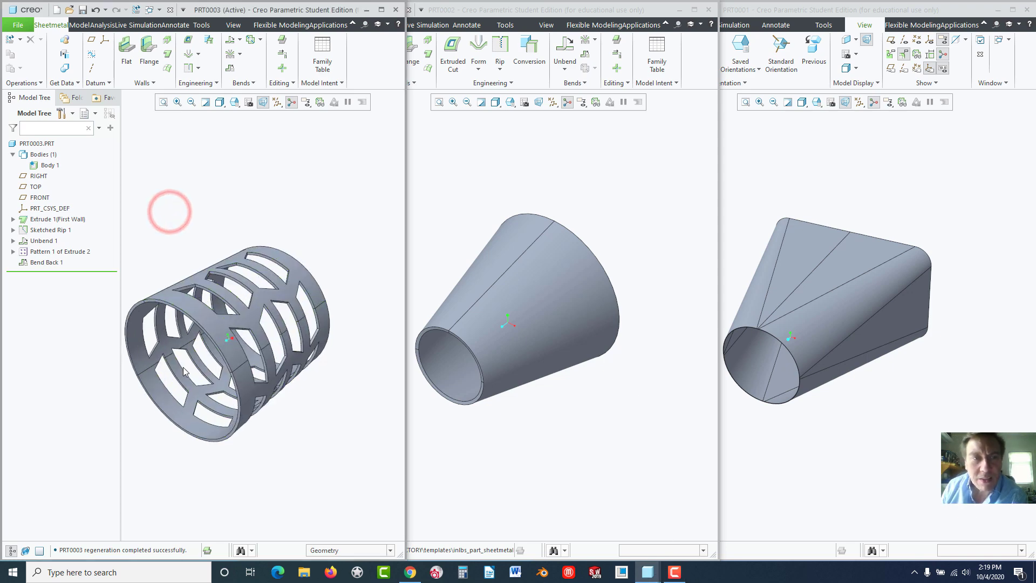
{"action": "scroll", "coordinate": [202, 331], "scroll_direction": "up", "scroll_amount": 2}
{"action": "middle_click_drag", "start_coordinate": [202, 331], "coordinate": [214, 333]}
{"action": "key", "text": "ctrl+d"}
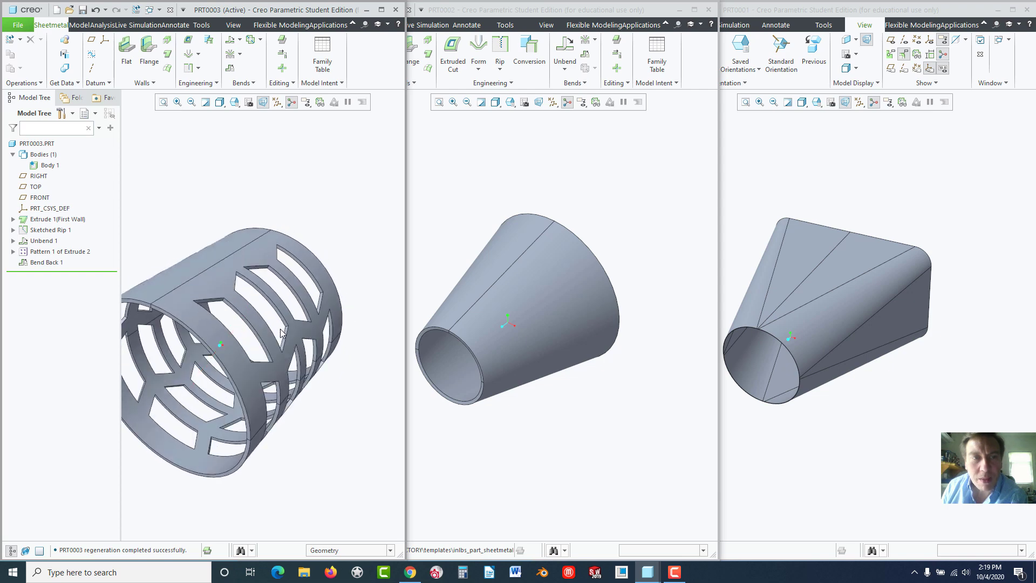
{"action": "left_click", "coordinate": [230, 41]}
{"action": "scroll", "coordinate": [237, 313], "scroll_direction": "down", "scroll_amount": 3}
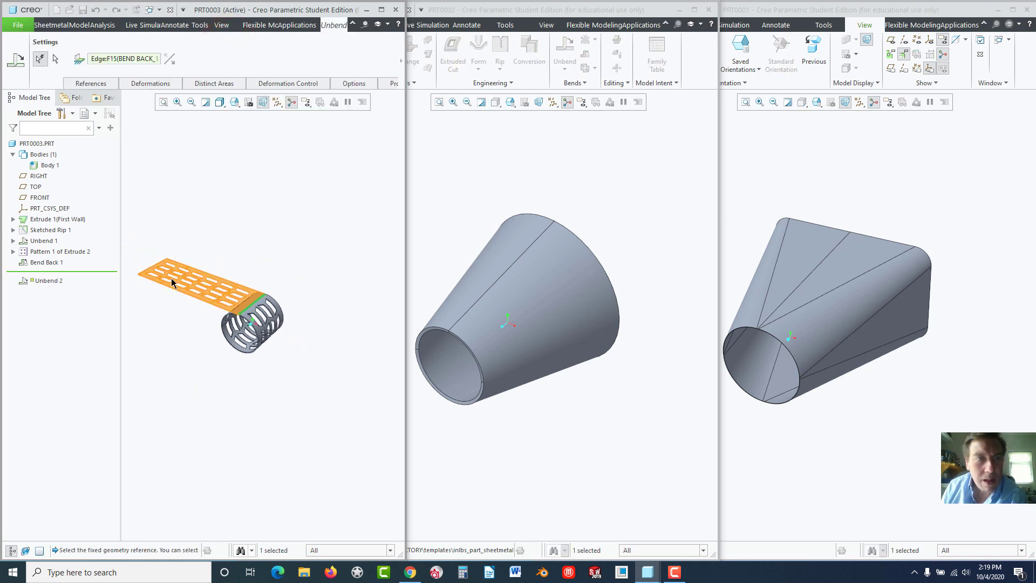
{"action": "scroll", "coordinate": [237, 312], "scroll_direction": "up", "scroll_amount": 3}
{"action": "middle_click_drag", "start_coordinate": [232, 305], "coordinate": [273, 303]}
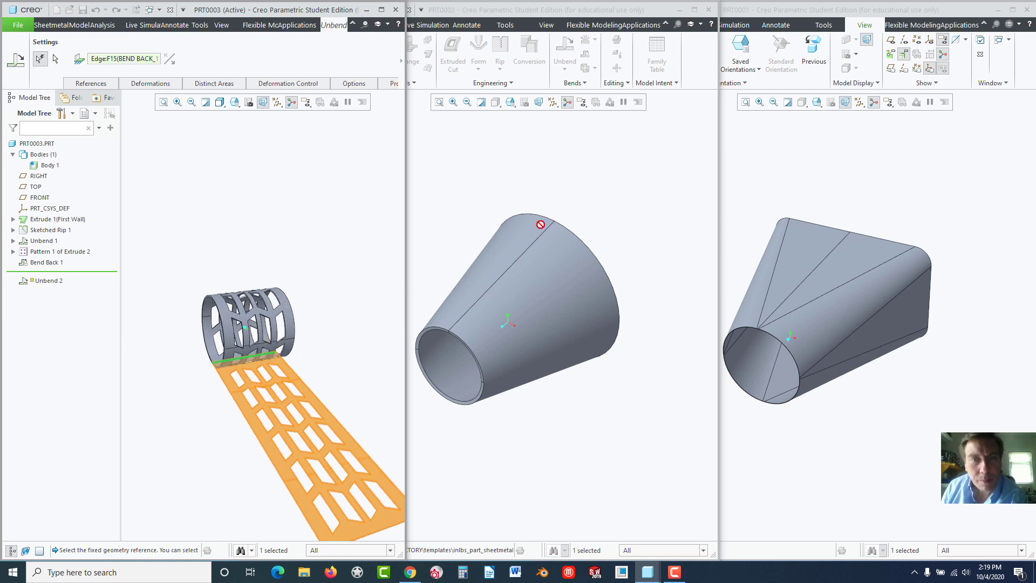
{"action": "left_click", "coordinate": [469, 170]}
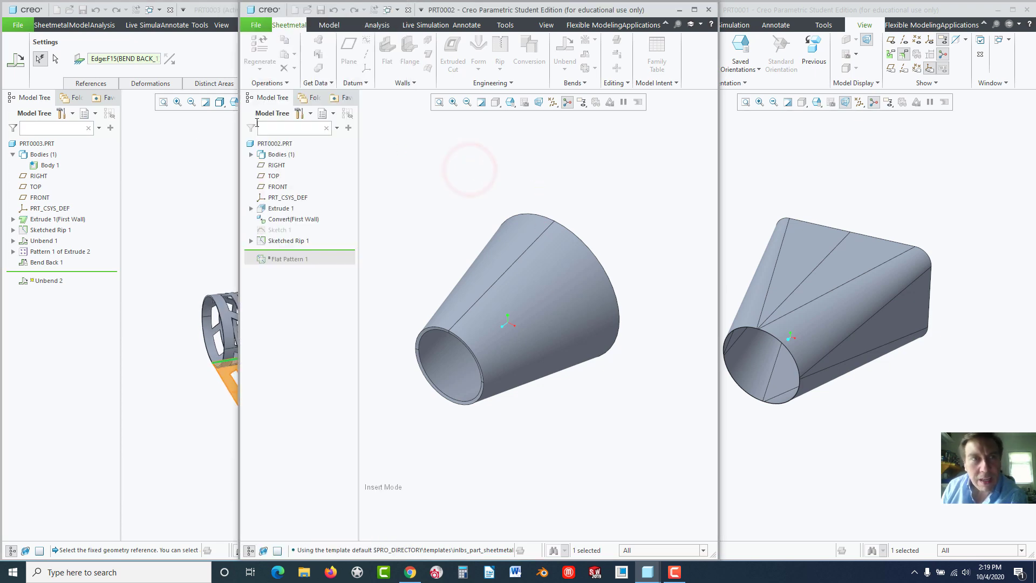
{"action": "left_click", "coordinate": [176, 141]}
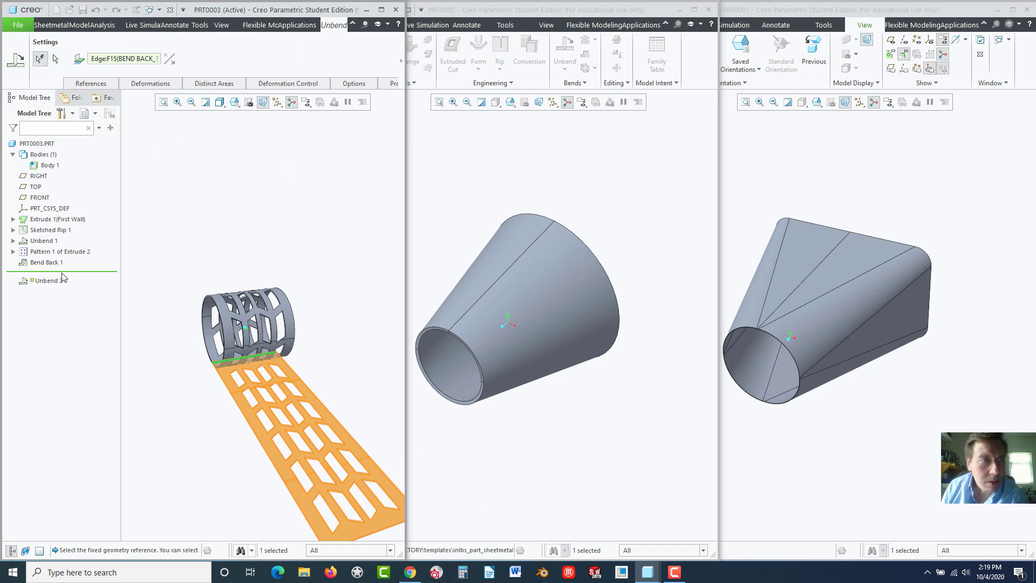
{"action": "left_click", "coordinate": [95, 275]}
{"action": "left_click", "coordinate": [162, 223]}
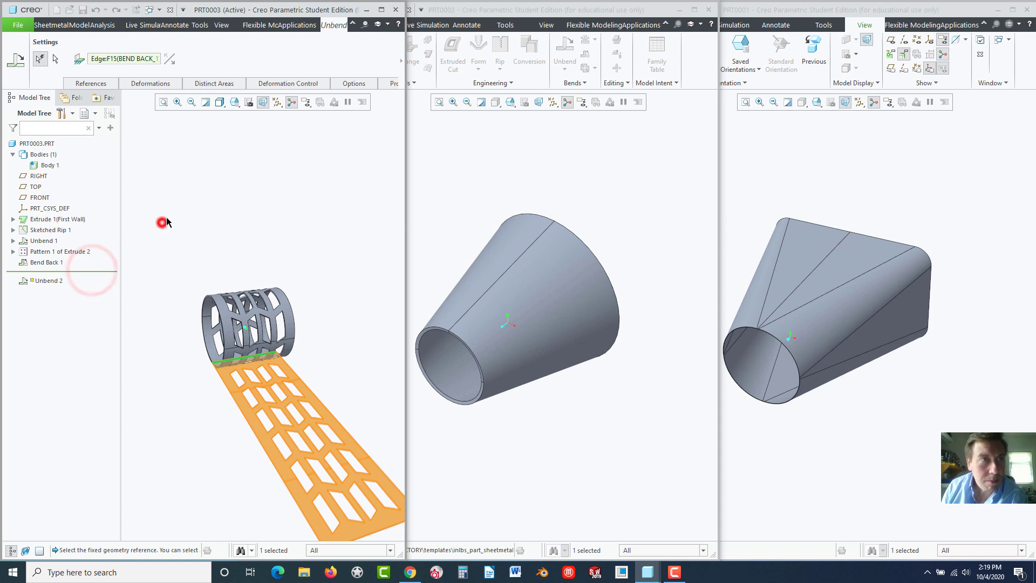
{"action": "middle_click", "coordinate": [213, 249]}
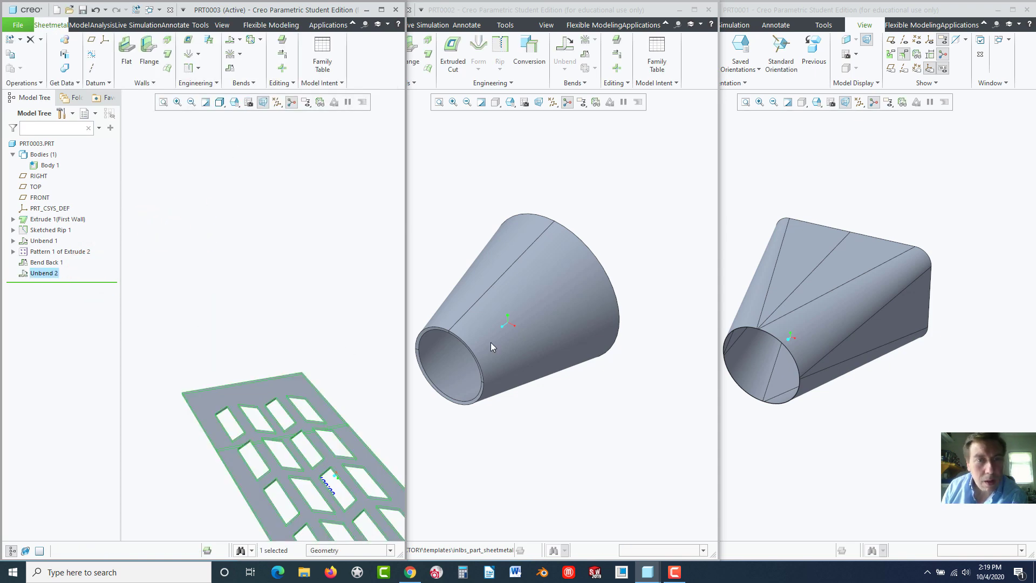
{"action": "scroll", "coordinate": [221, 388], "scroll_direction": "down", "scroll_amount": 3}
Unbend the ripped cone in PRT0002 into a flat sheet, using the default fixed edge
{"action": "left_click", "coordinate": [616, 469]}
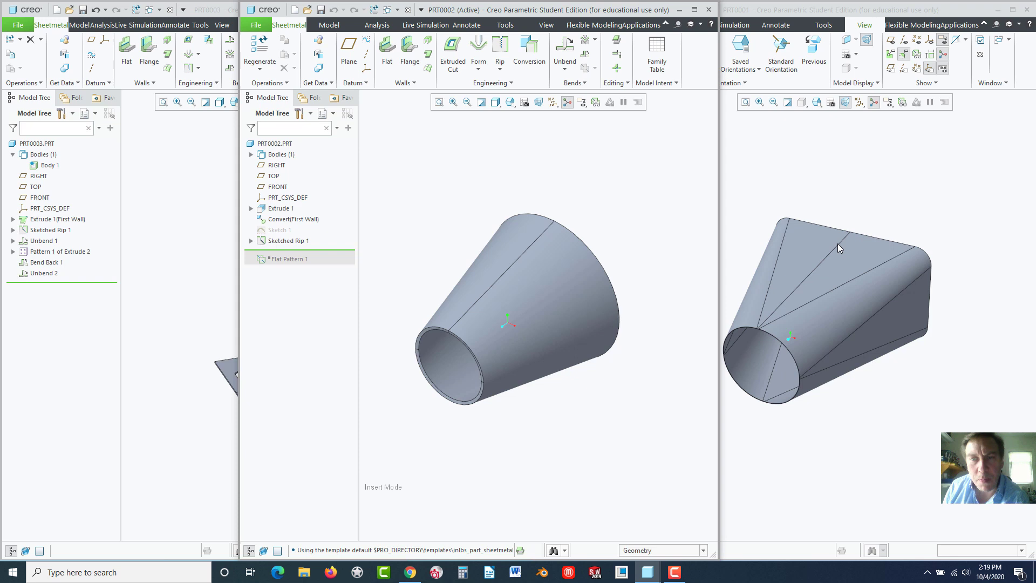
{"action": "left_click", "coordinate": [612, 209]}
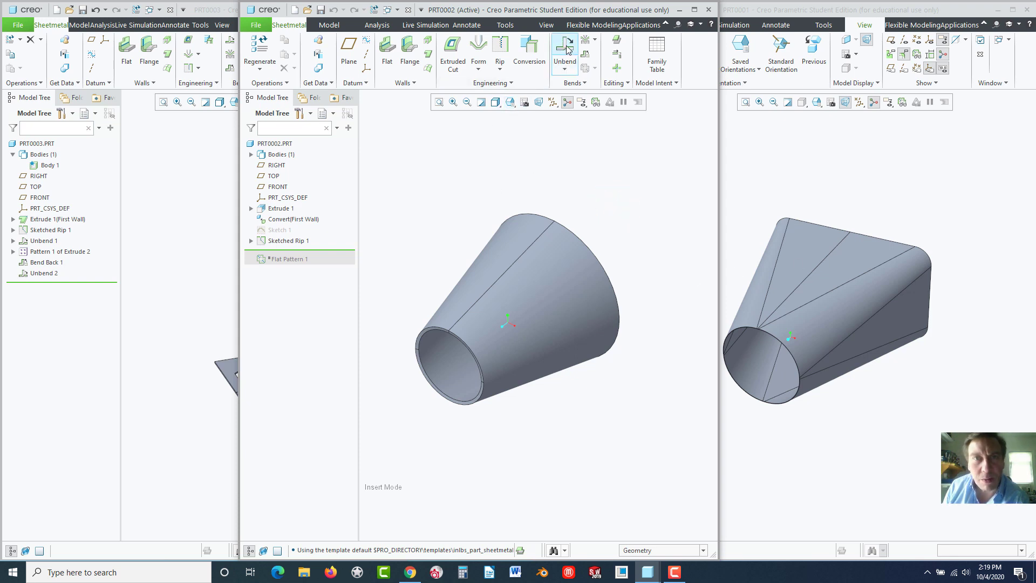
{"action": "left_click", "coordinate": [561, 67]}
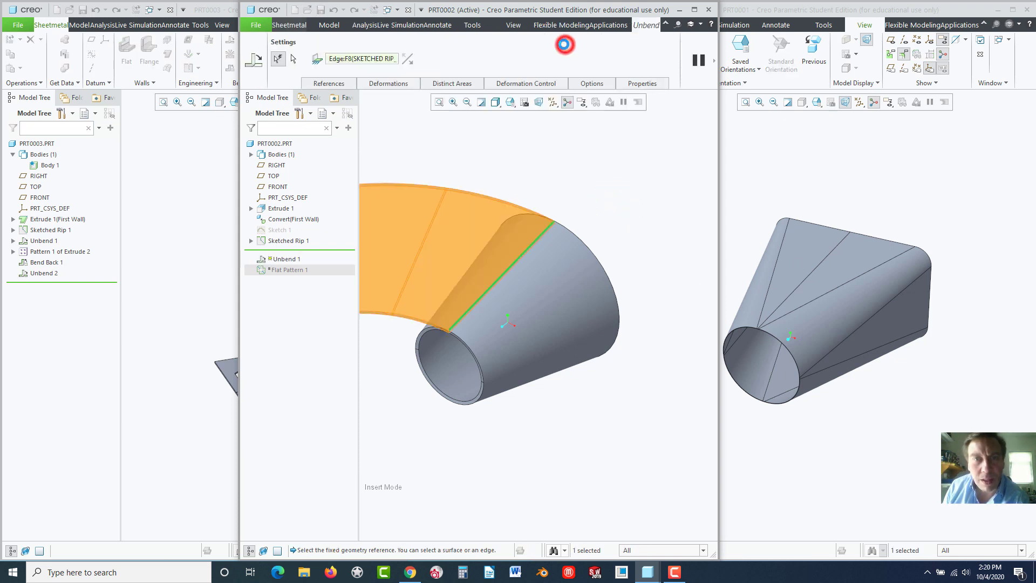
{"action": "middle_click", "coordinate": [412, 154]}
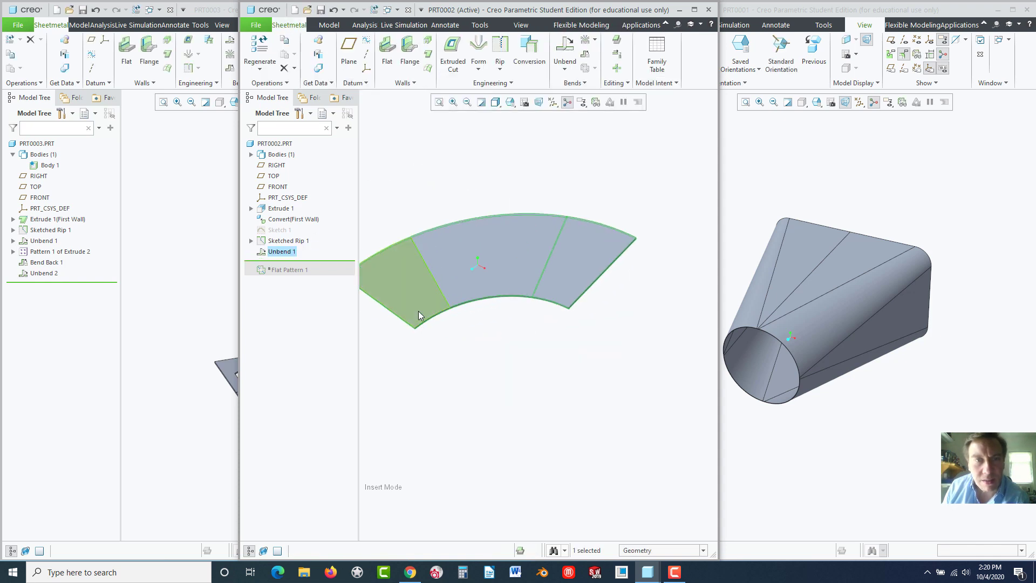
Move the insertion point in PRT0001 below Flat Pattern 1 to flatten the round-to-rectangular transition
{"action": "left_click", "coordinate": [781, 186]}
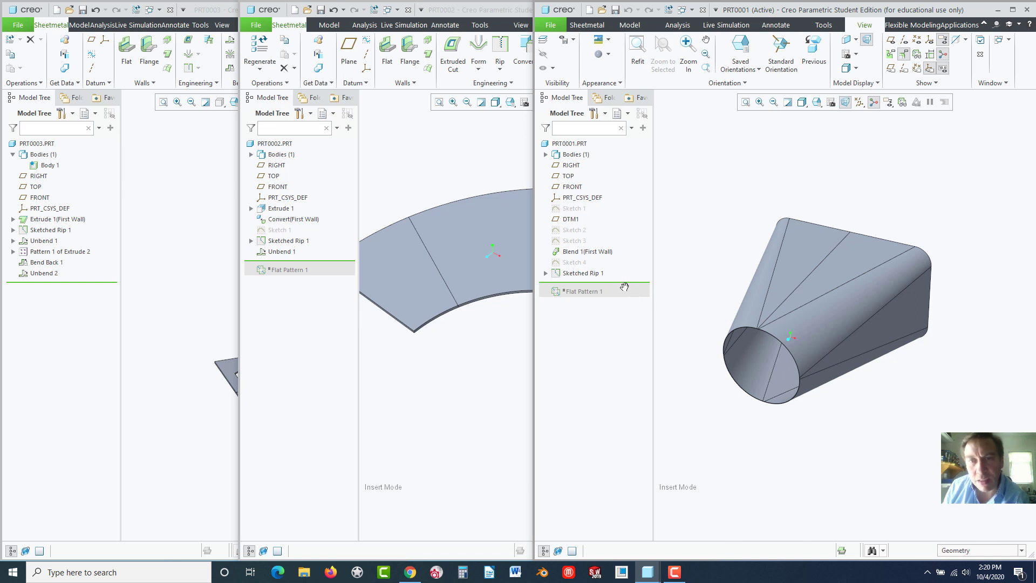
{"action": "left_click_drag", "start_coordinate": [624, 286], "coordinate": [620, 296]}
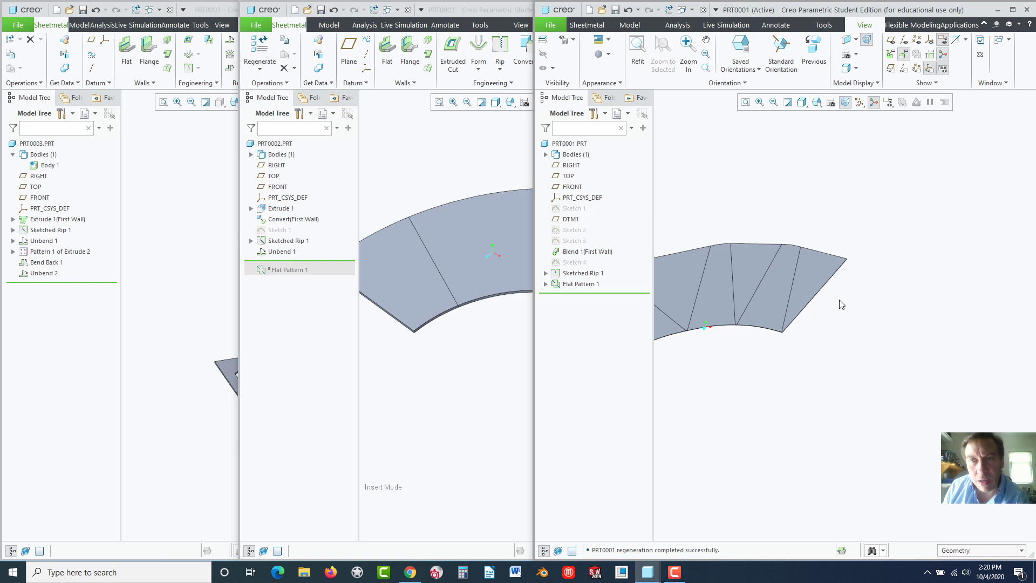
{"action": "middle_click_drag", "start_coordinate": [668, 328], "coordinate": [770, 303]}
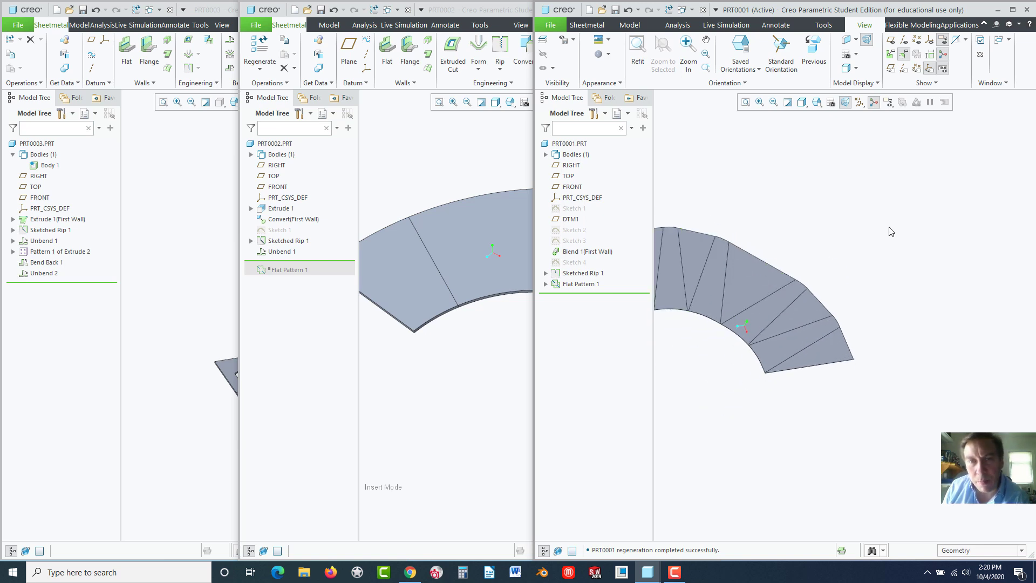
Create a solid part named E20_CYL with the default template
{"action": "left_click", "coordinate": [55, 11]}
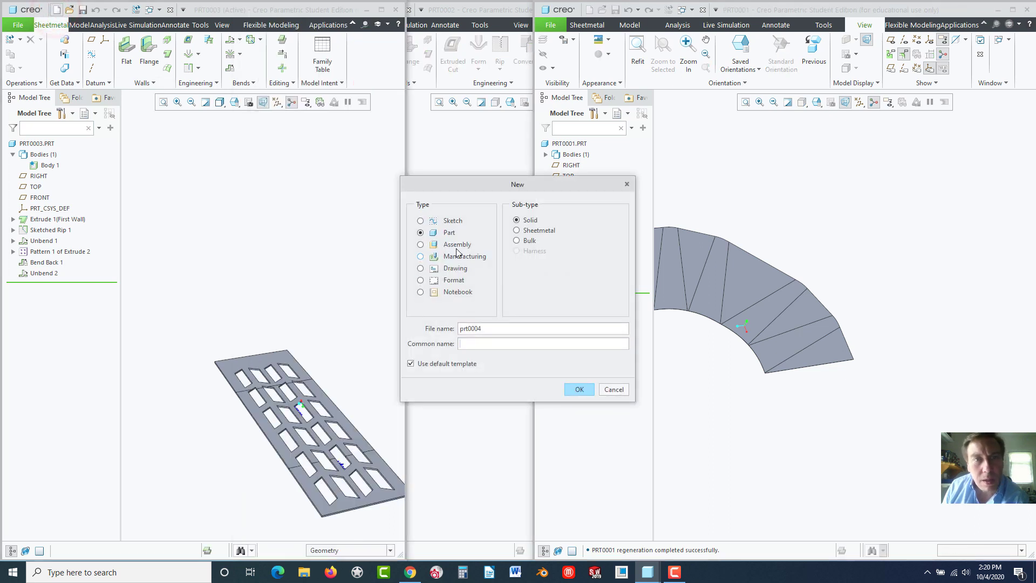
{"action": "double_click", "coordinate": [485, 328]}
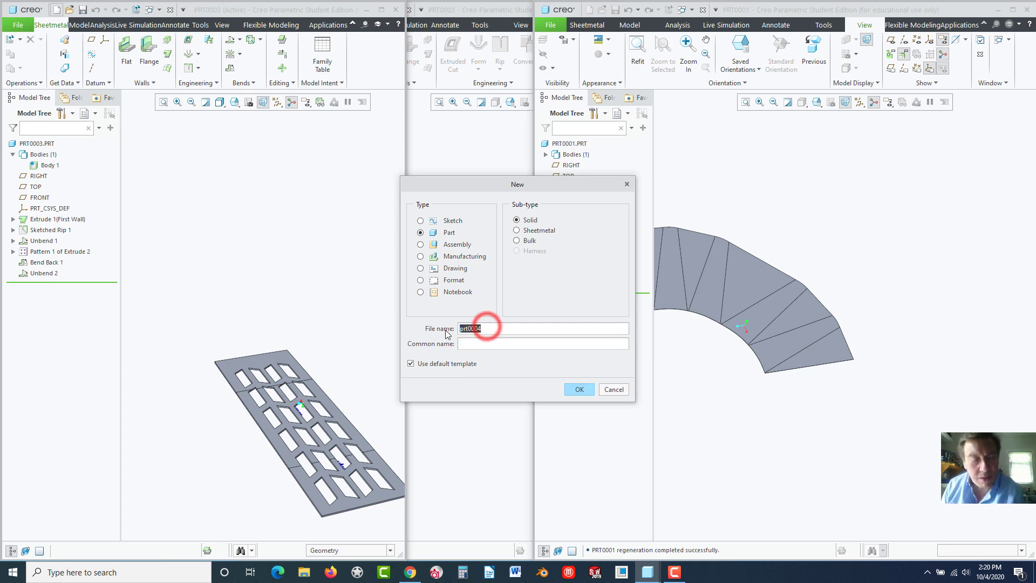
{"action": "type", "text": "E20_CYL"}
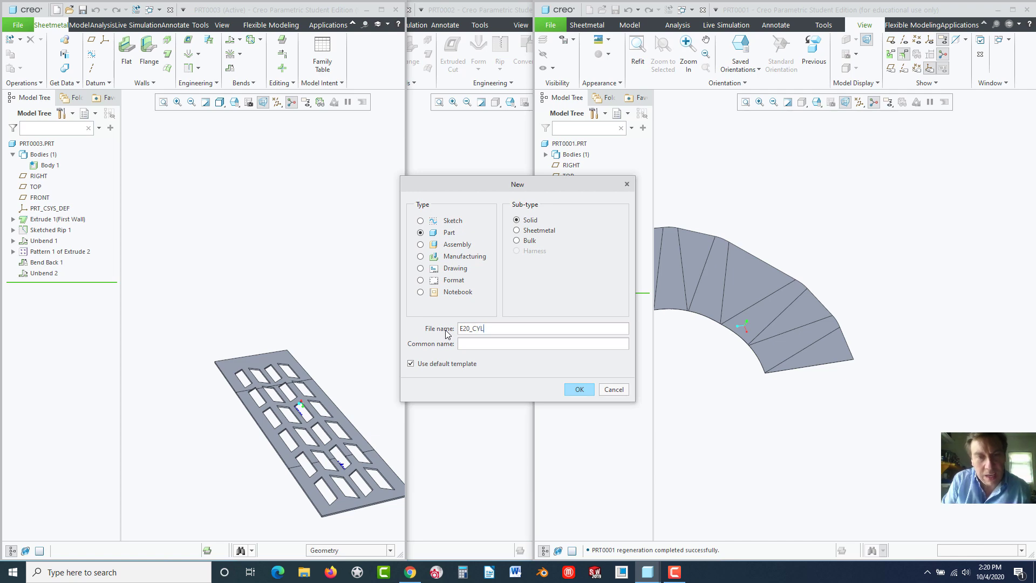
{"action": "left_click", "coordinate": [579, 389]}
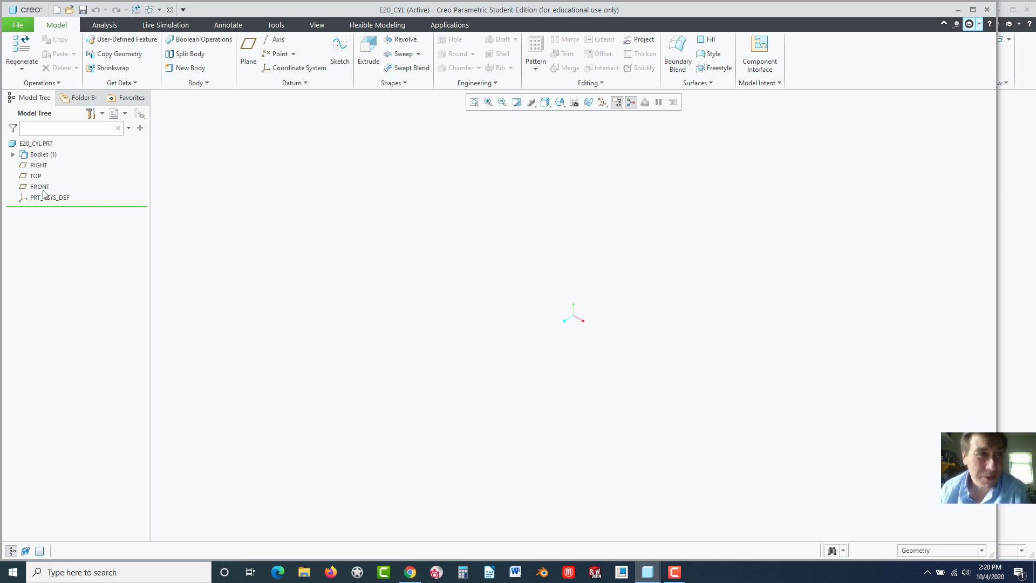
{"action": "left_click", "coordinate": [57, 83]}
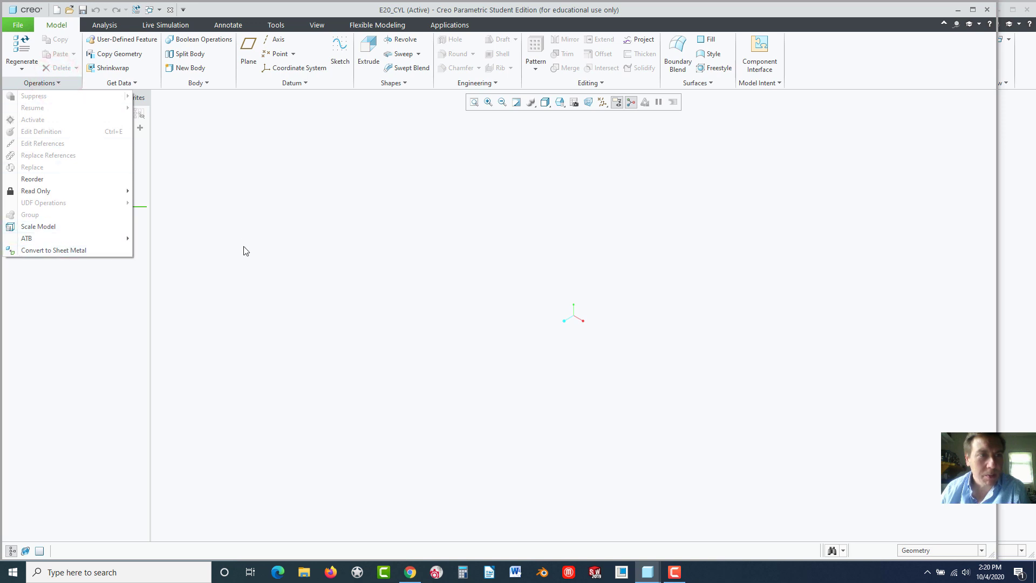
{"action": "left_click", "coordinate": [241, 231]}
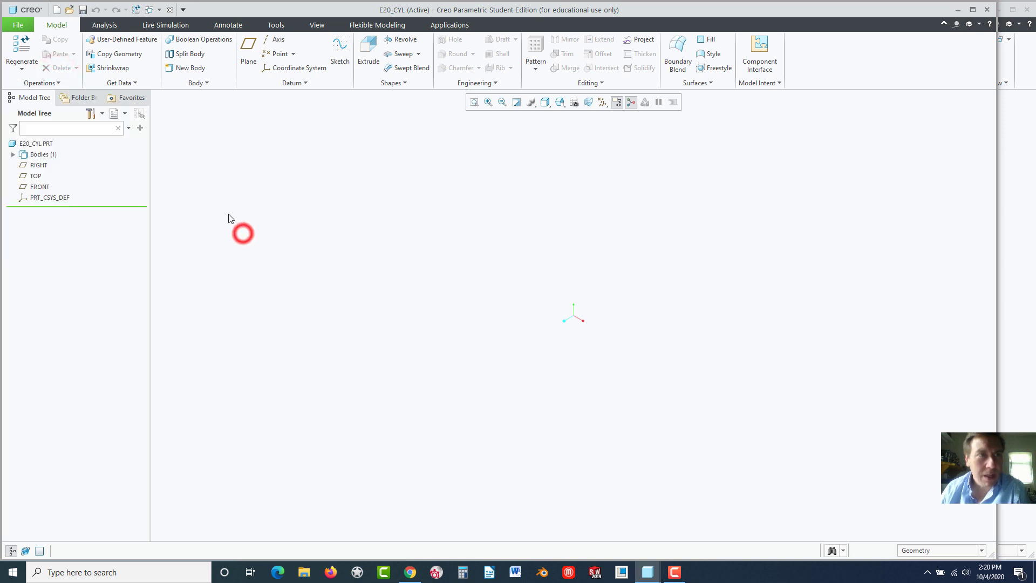
{"action": "left_click", "coordinate": [41, 84]}
{"action": "left_click", "coordinate": [48, 251]}
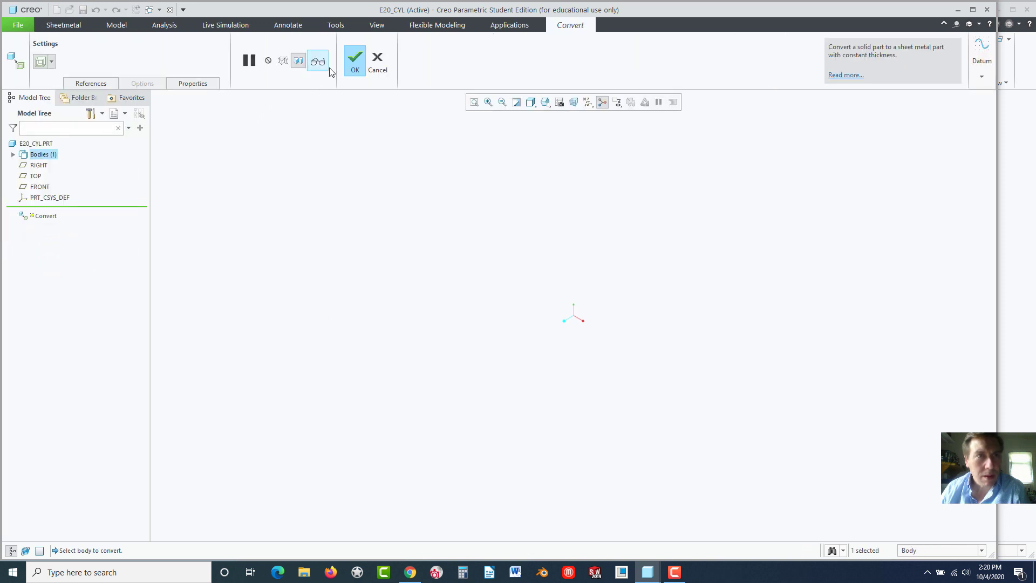
{"action": "left_click", "coordinate": [52, 62]}
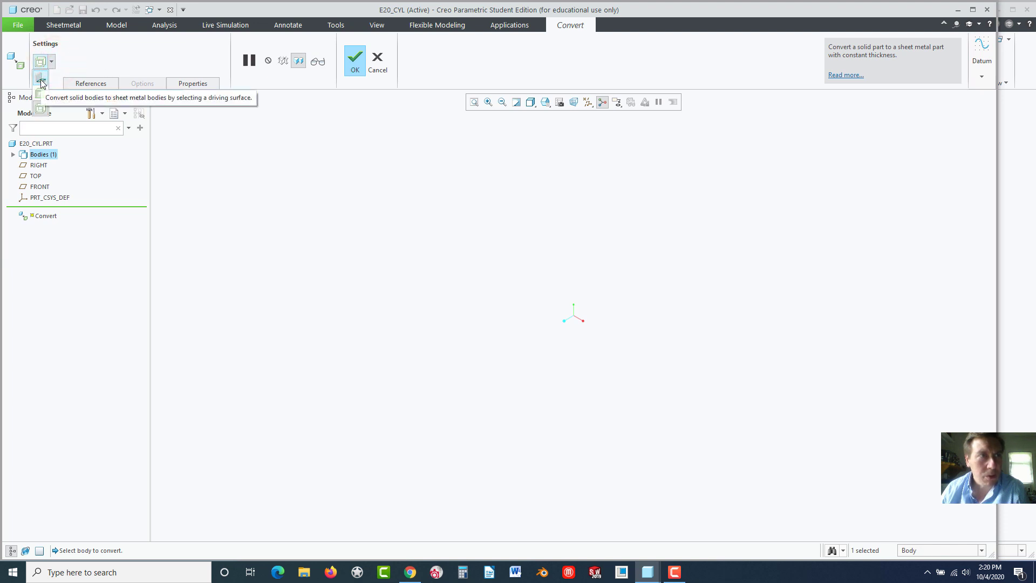
{"action": "left_click", "coordinate": [41, 81]}
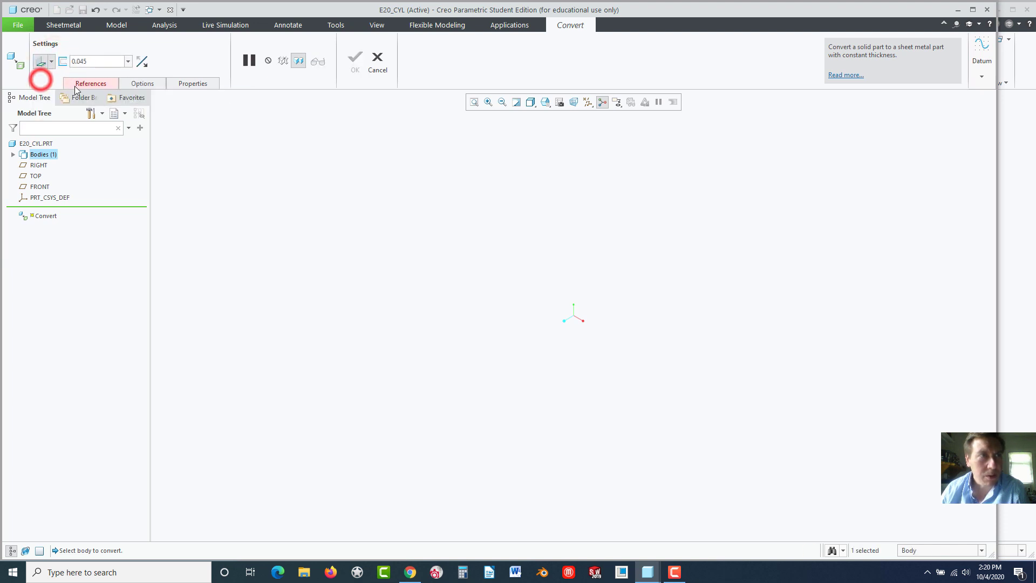
{"action": "left_click", "coordinate": [379, 60]}
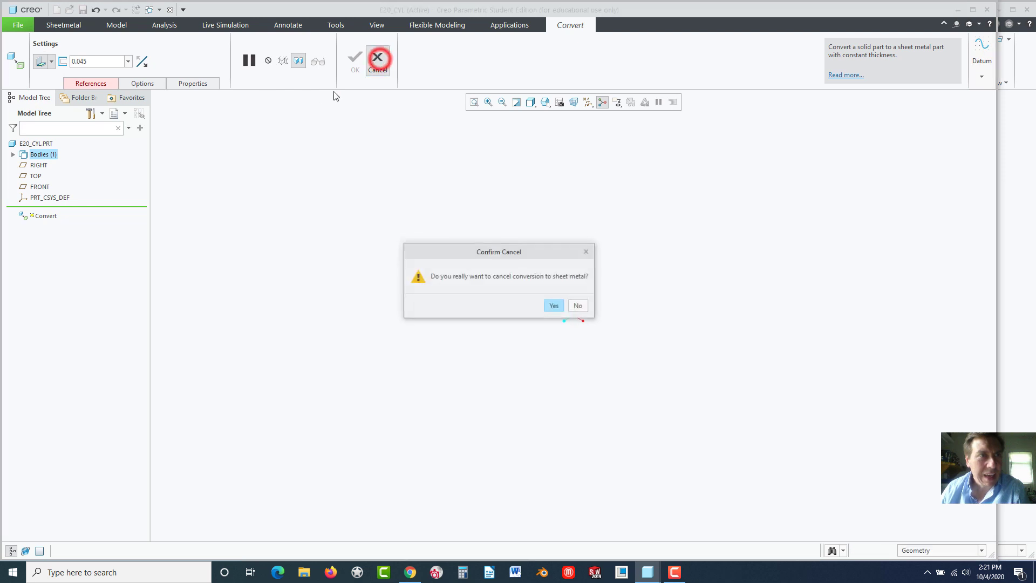
{"action": "left_click", "coordinate": [552, 306]}
{"action": "left_click", "coordinate": [371, 268]}
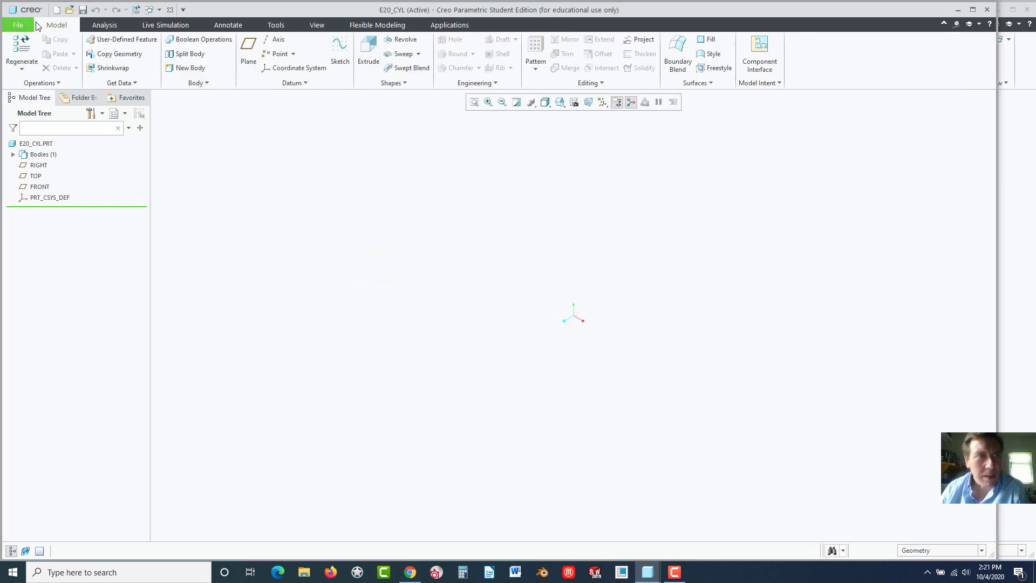
Create a sheetmetal part named E20_CYLINDER with the default template
{"action": "left_click", "coordinate": [57, 11]}
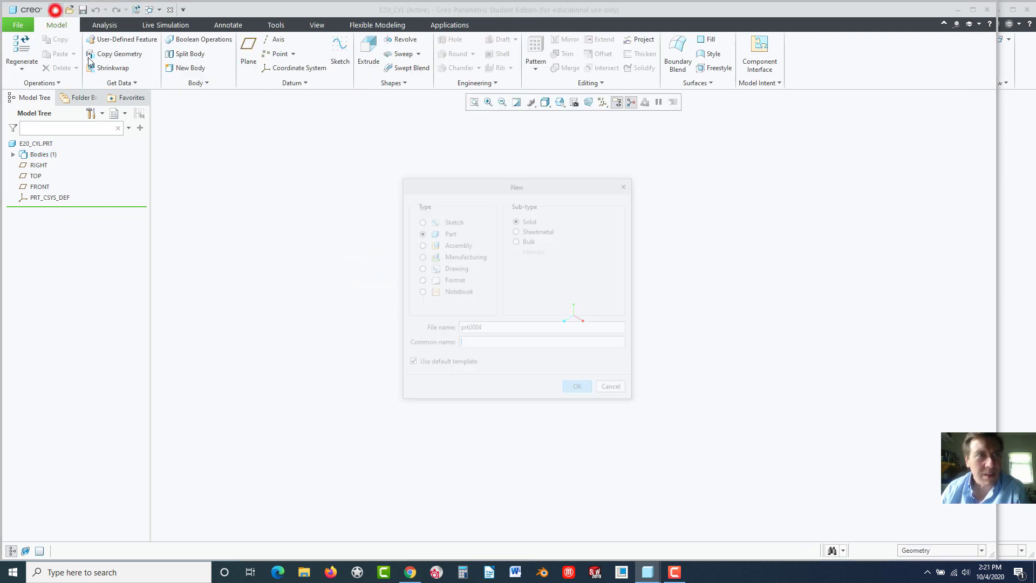
{"action": "left_click", "coordinate": [516, 230]}
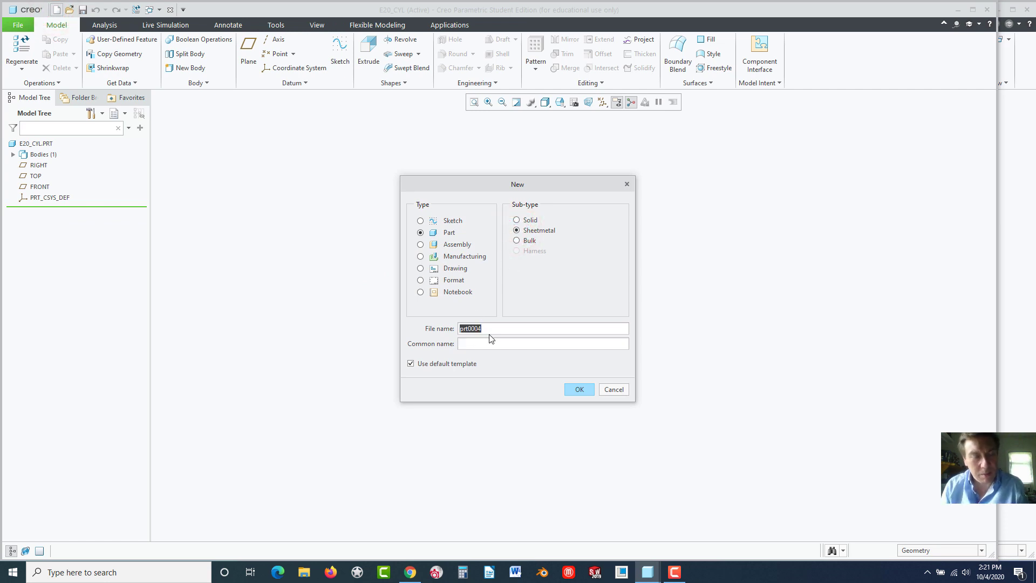
{"action": "type", "text": "E2_CYLINDER"}
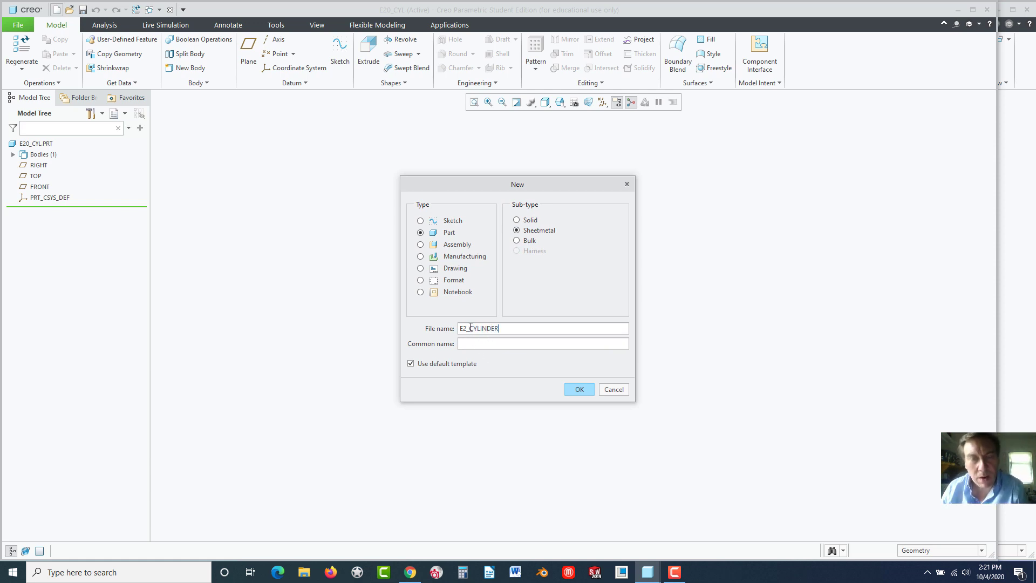
{"action": "left_click", "coordinate": [465, 327]}
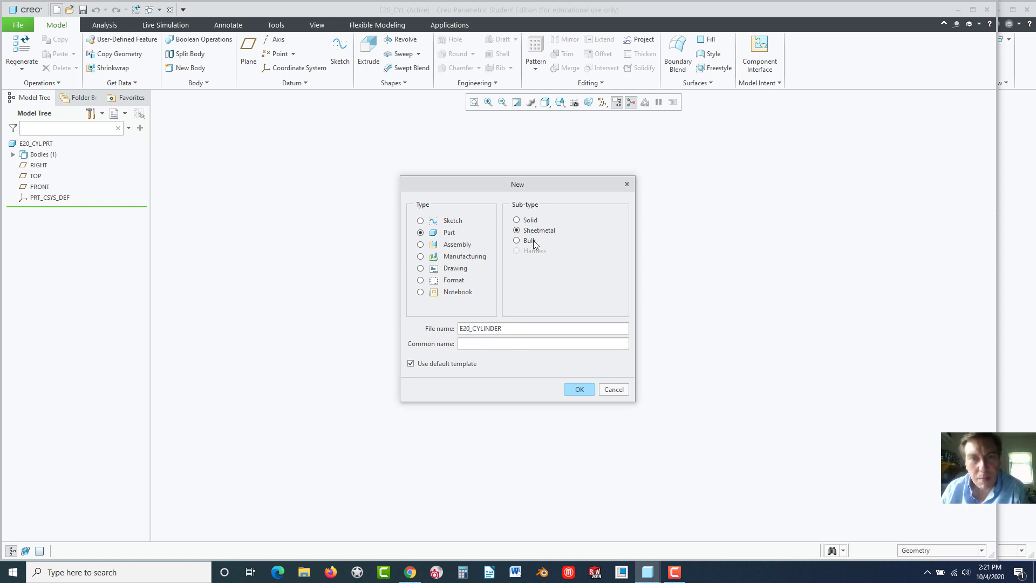
{"action": "left_click", "coordinate": [581, 390]}
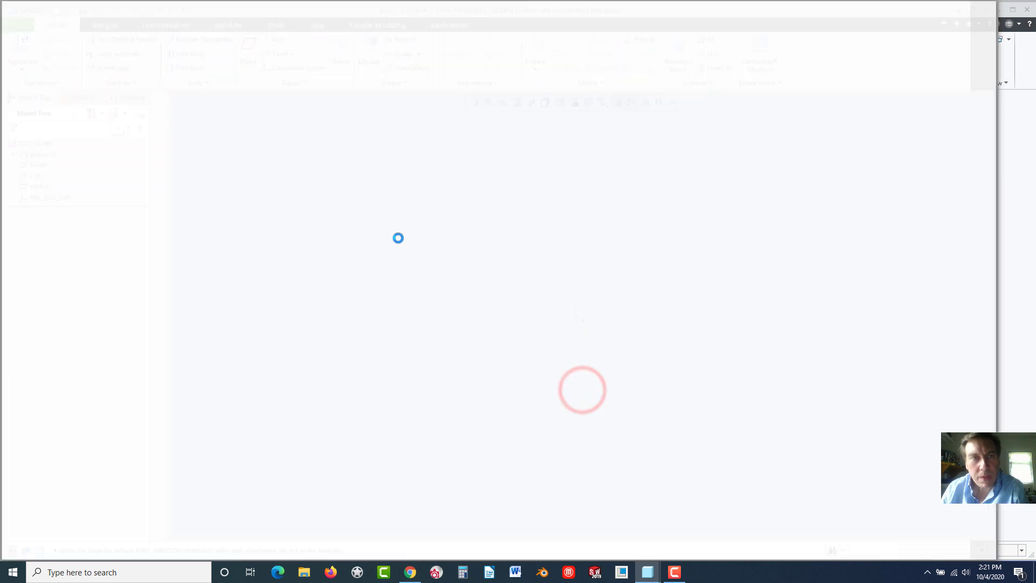
Start an extruded wall on the FRONT plane and sketch a circle about 14.7 in diameter centred on the origin
{"action": "left_click", "coordinate": [39, 187]}
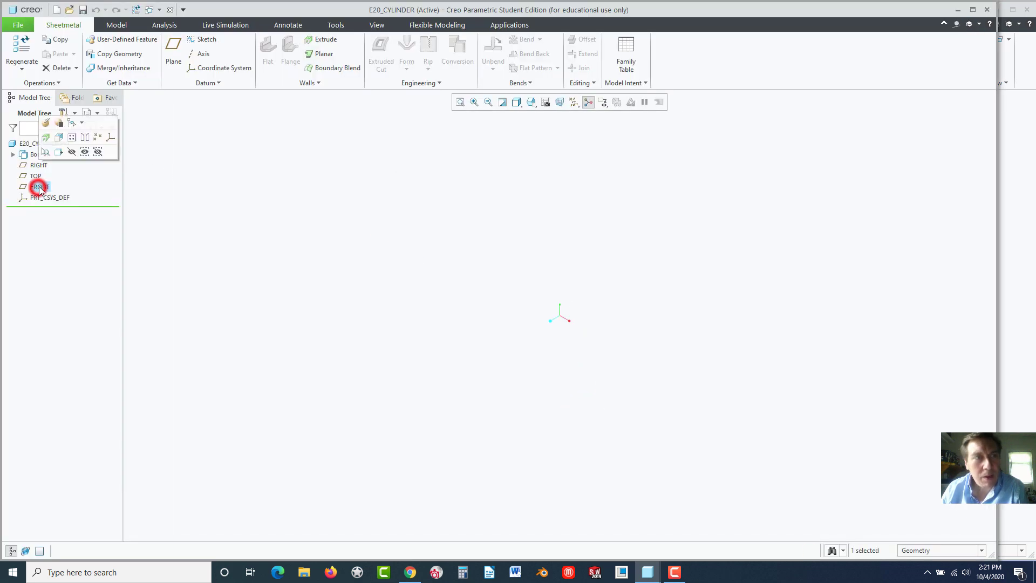
{"action": "left_click", "coordinate": [46, 138]}
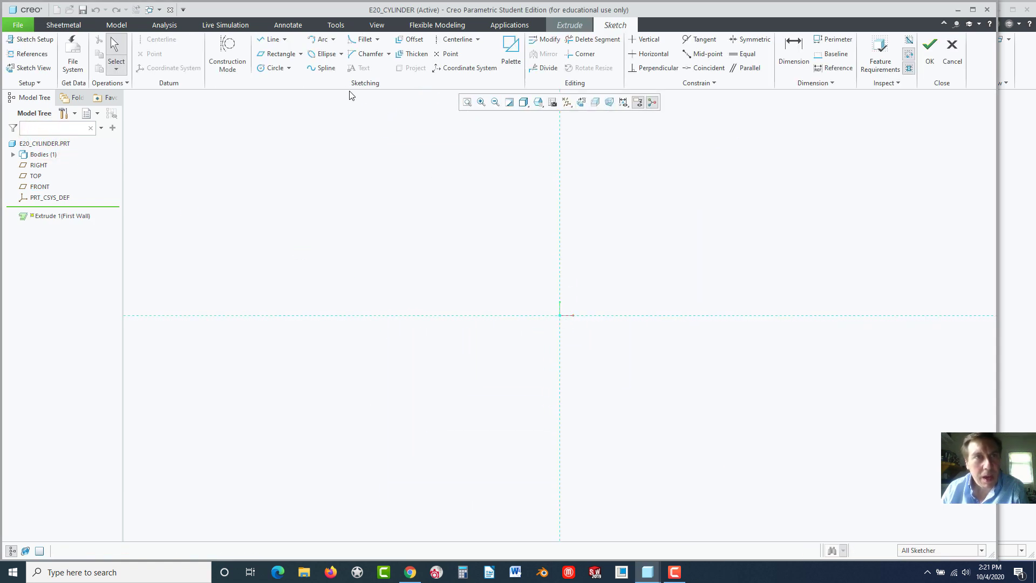
{"action": "left_click", "coordinate": [264, 68]}
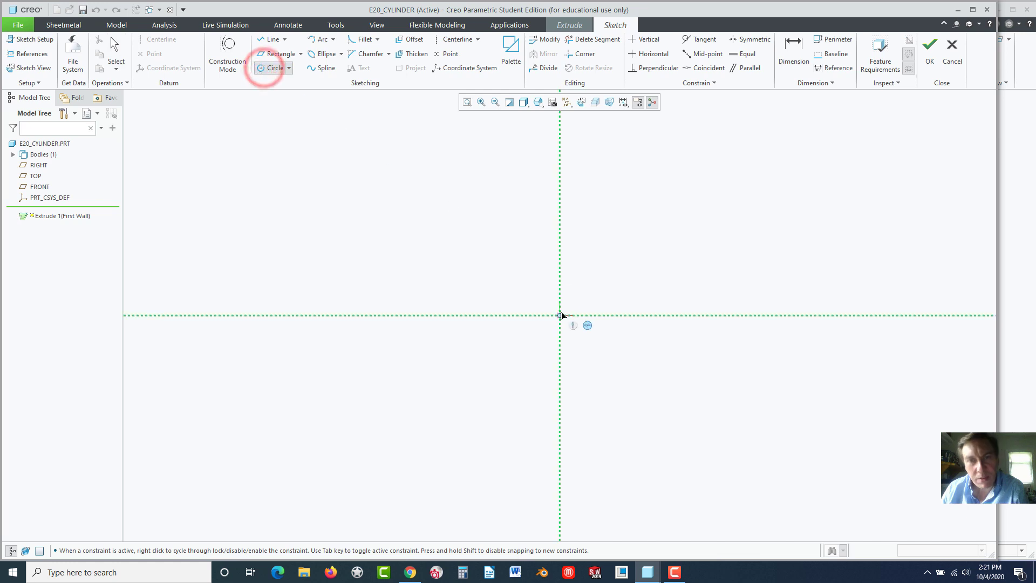
{"action": "left_click", "coordinate": [560, 315]}
{"action": "left_click", "coordinate": [639, 232]}
{"action": "middle_click", "coordinate": [639, 232]}
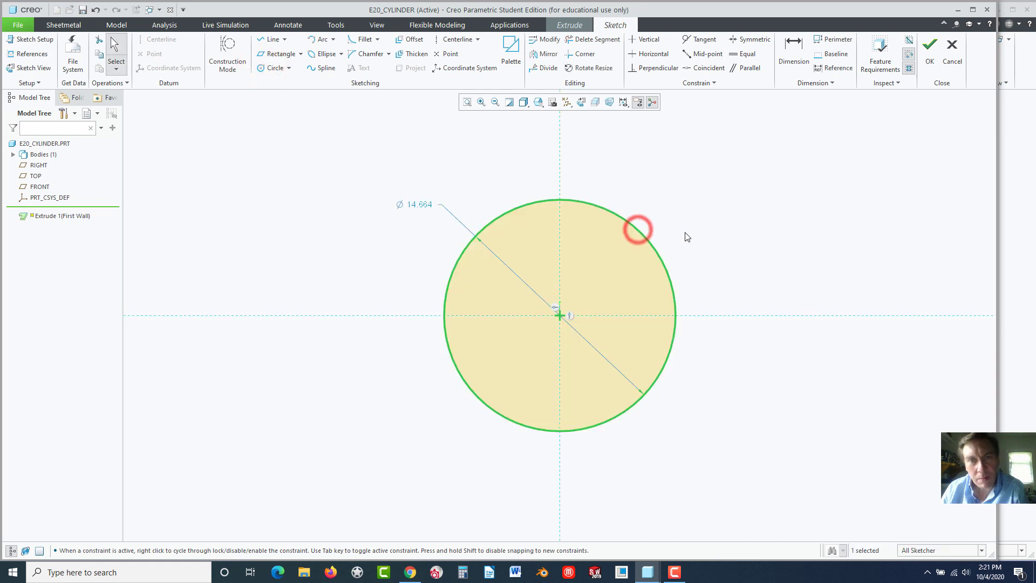
Set the circle's diameter to 2.5 in and finish the extruded wall's sketch
{"action": "double_click", "coordinate": [421, 203]}
{"action": "type", "text": "2.5"}
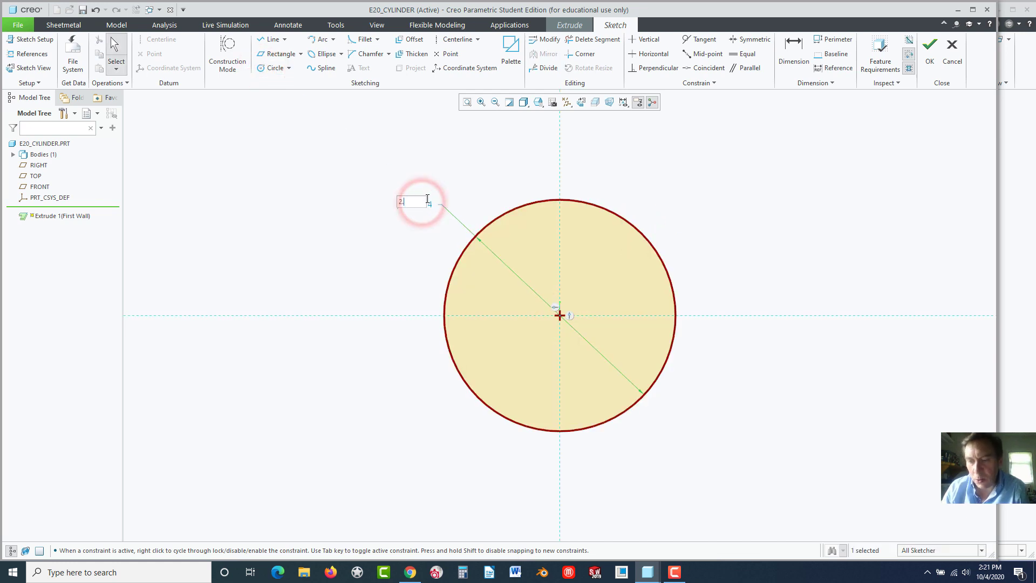
{"action": "key", "text": "Return"}
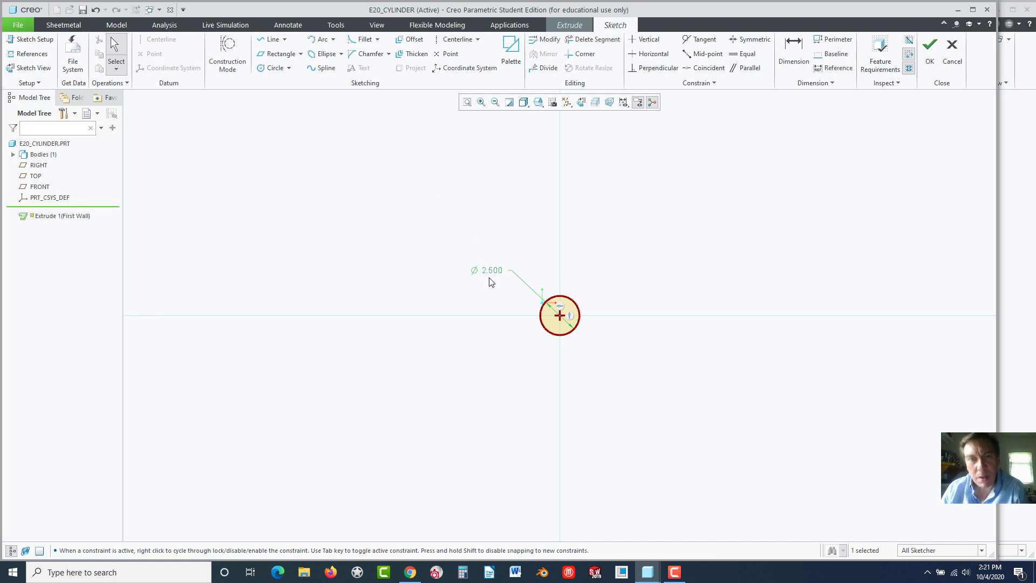
{"action": "left_click_drag", "start_coordinate": [490, 271], "coordinate": [505, 285]}
{"action": "left_click", "coordinate": [561, 258]}
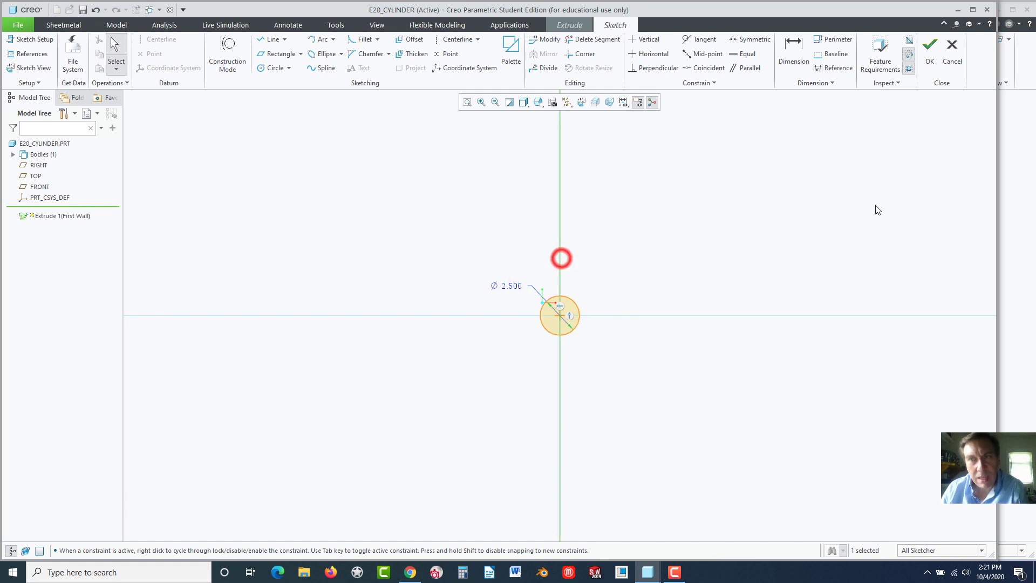
{"action": "left_click", "coordinate": [929, 51]}
{"action": "mouse_move", "coordinate": [749, 189]}
{"action": "middle_mouse_down"}
{"action": "mouse_move", "coordinate": [698, 210]}
{"action": "mouse_move", "coordinate": [656, 338]}
{"action": "mouse_move", "coordinate": [606, 231]}
{"action": "middle_mouse_up"}
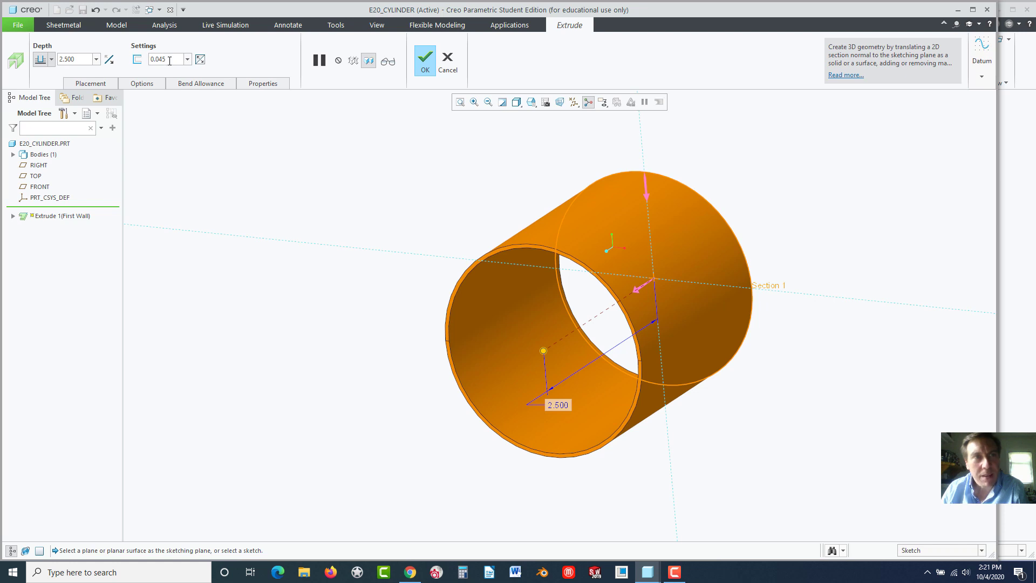
Complete the extruded wall at 2.5 in depth and 0.045 in thickness, with the material inside the sketched circle
{"action": "left_click", "coordinate": [200, 59]}
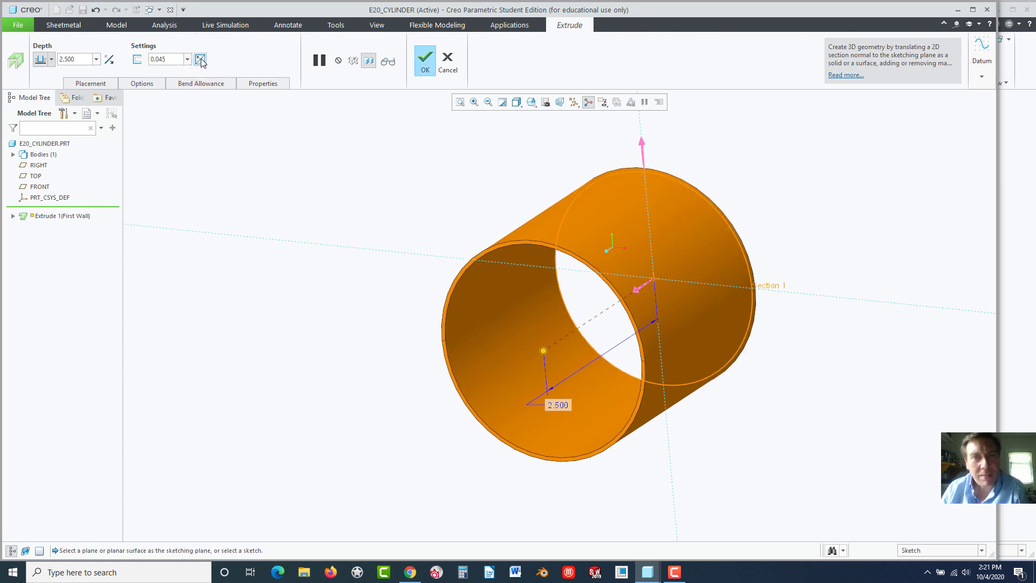
{"action": "left_click", "coordinate": [200, 59]}
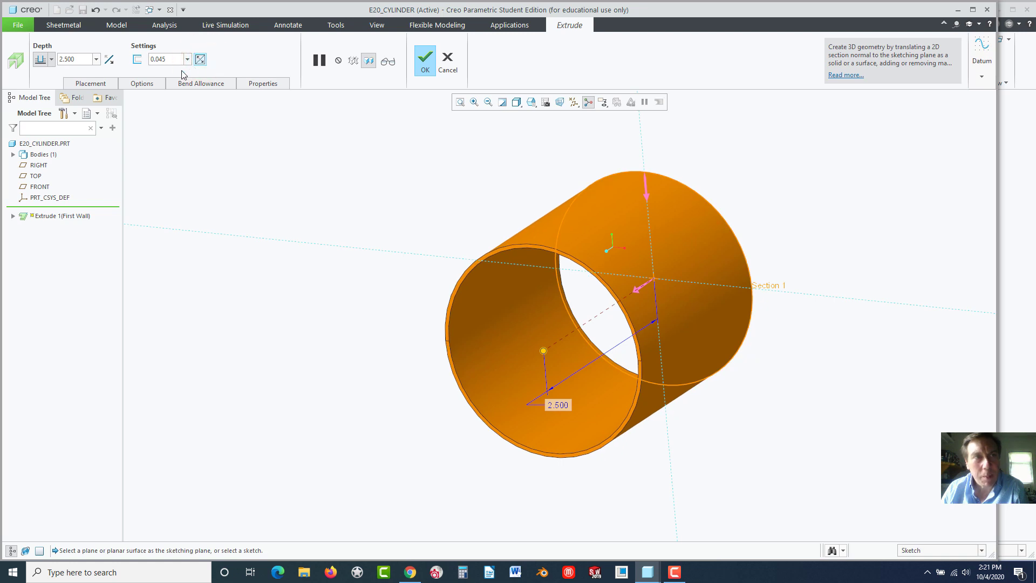
{"action": "left_click", "coordinate": [100, 82]}
{"action": "left_click", "coordinate": [132, 83]}
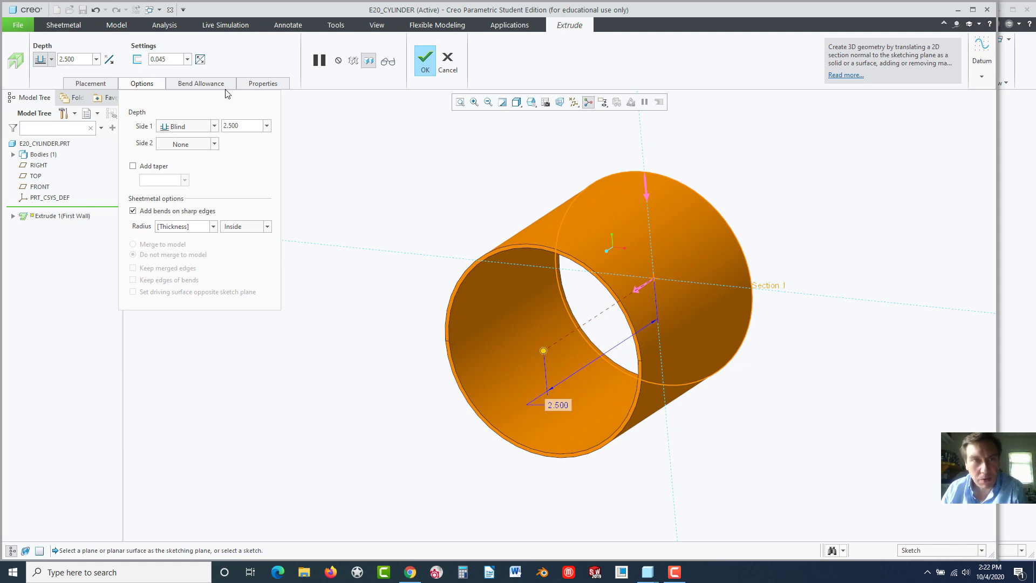
{"action": "left_click", "coordinate": [422, 70]}
{"action": "left_click", "coordinate": [412, 193]}
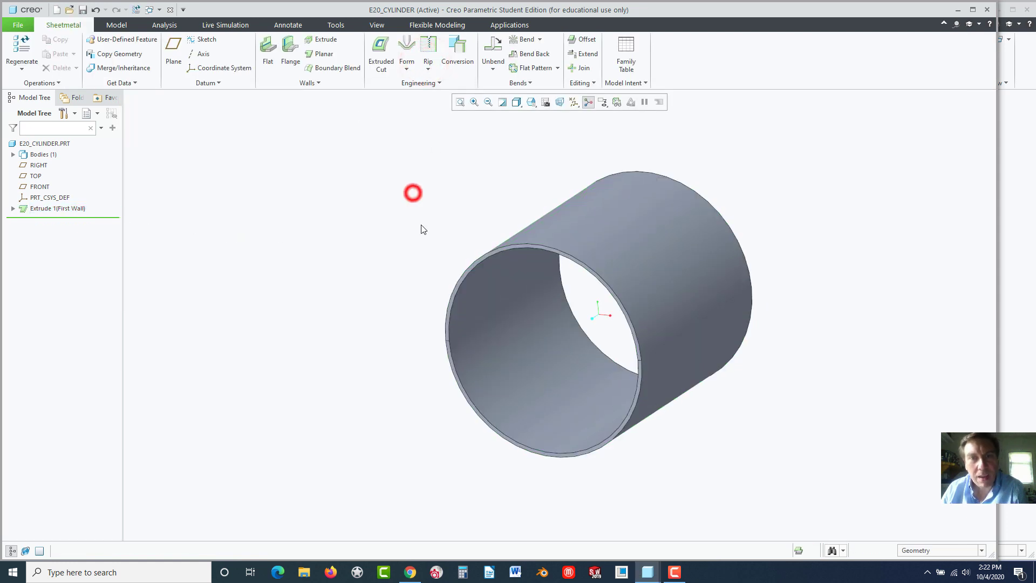
Sketch a straight line on the TOP plane along the cylinder's centre reference, spanning from one end of the wall to the other
{"action": "middle_click_drag", "start_coordinate": [423, 229], "coordinate": [403, 198]}
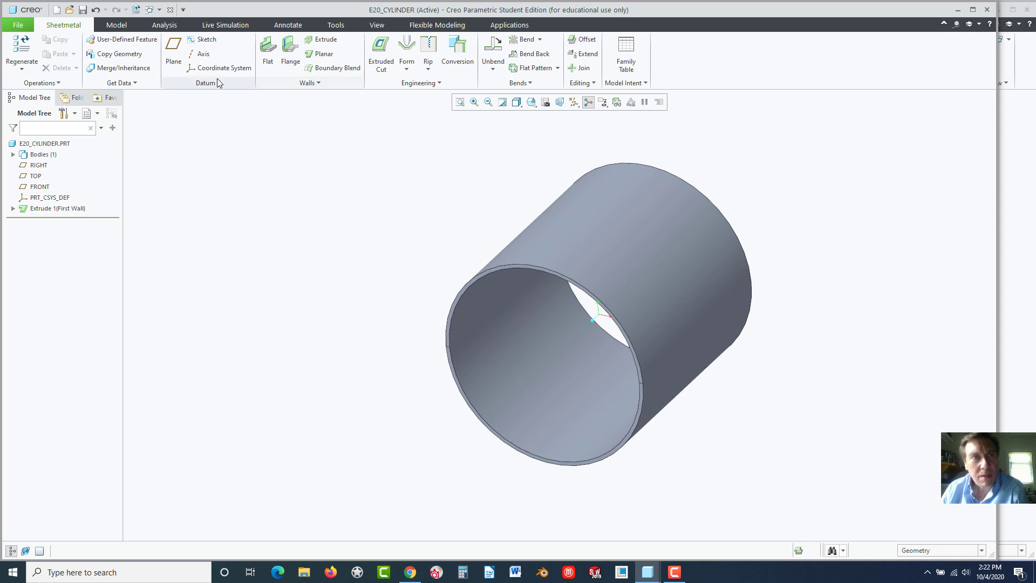
{"action": "left_click", "coordinate": [35, 175]}
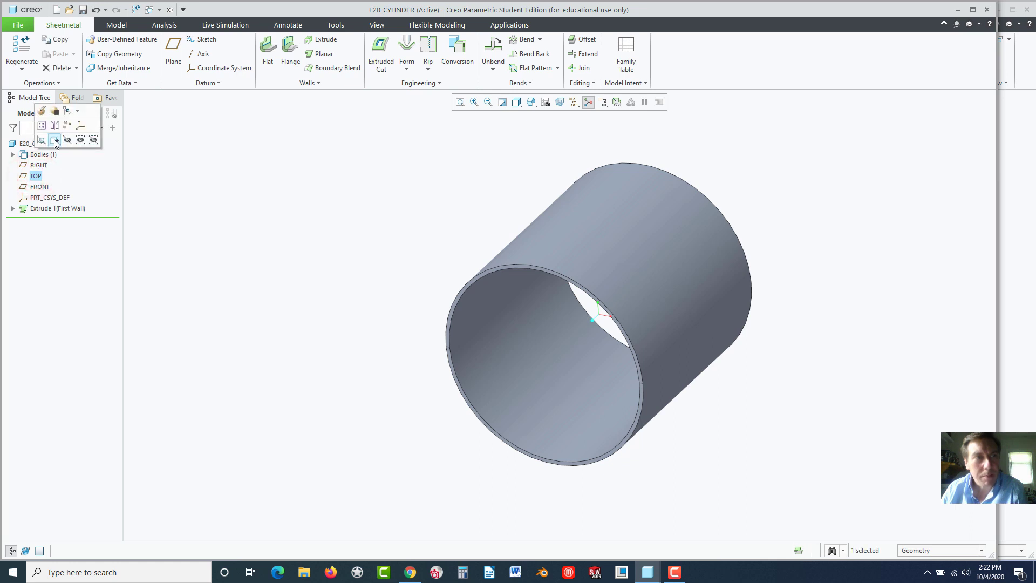
{"action": "left_click", "coordinate": [204, 39]}
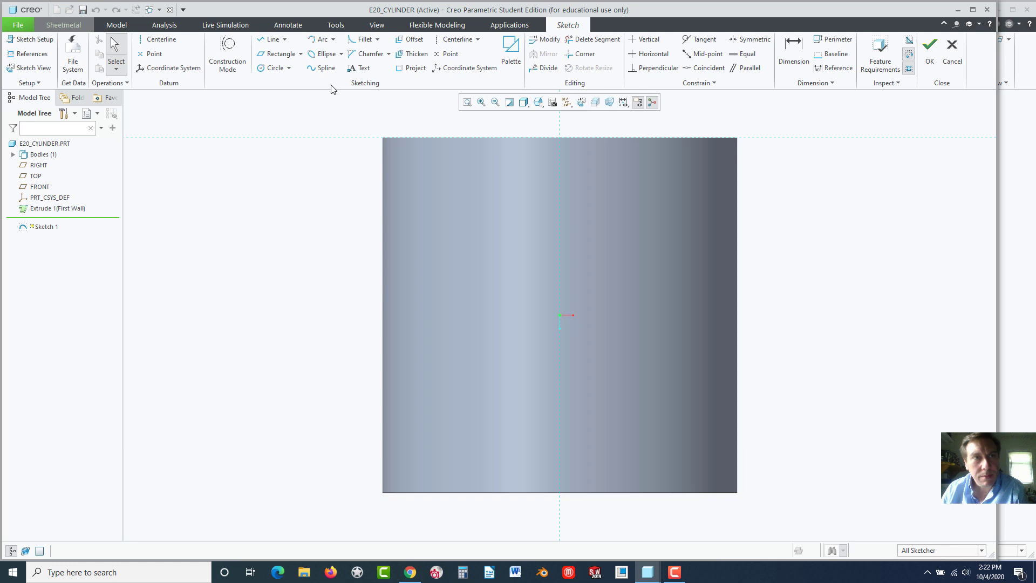
{"action": "left_click", "coordinate": [270, 39]}
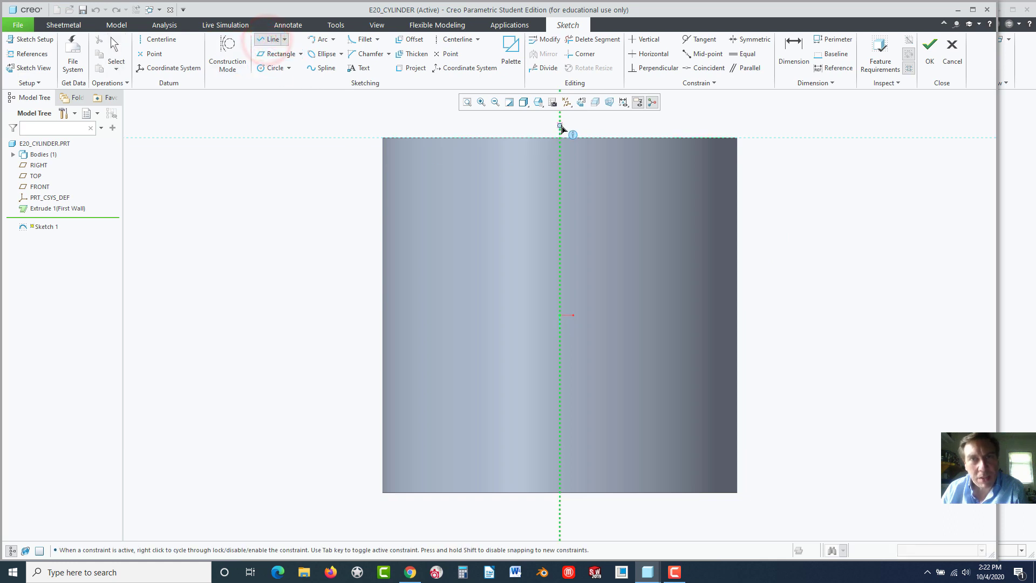
{"action": "left_click", "coordinate": [560, 138]}
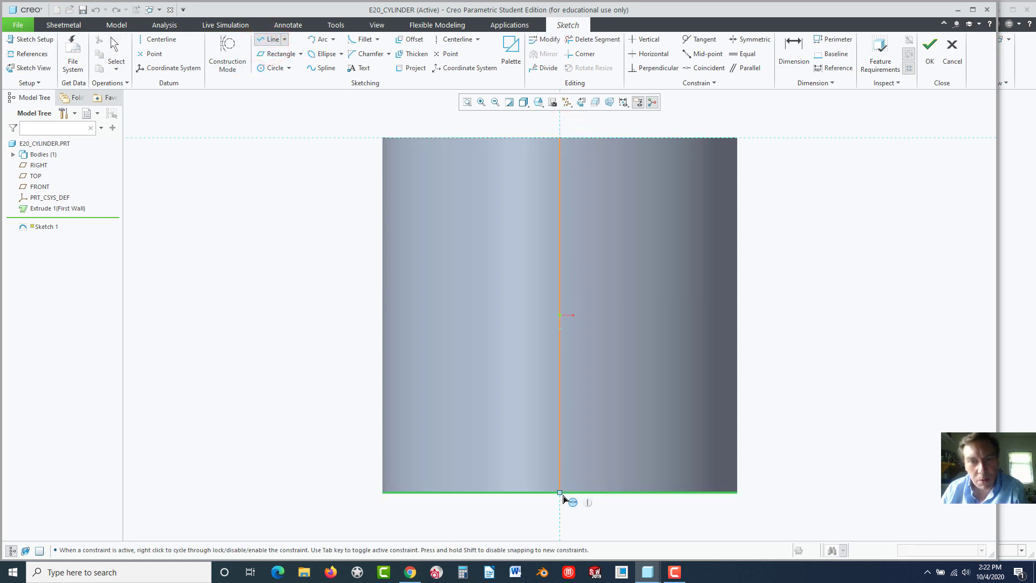
{"action": "left_click", "coordinate": [561, 492]}
{"action": "middle_click", "coordinate": [755, 316]}
{"action": "middle_click", "coordinate": [742, 318]}
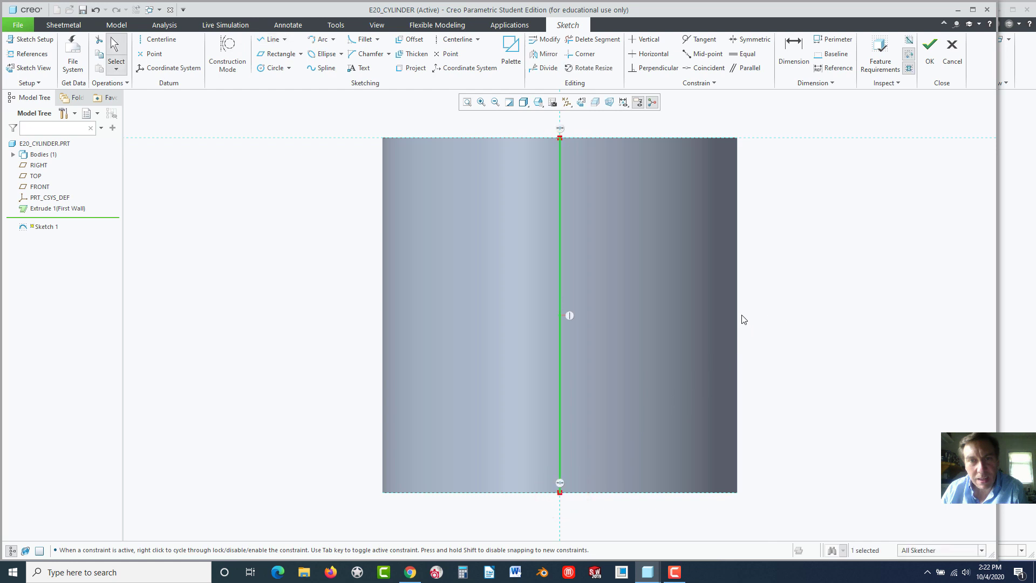
{"action": "middle_click_drag", "start_coordinate": [743, 319], "coordinate": [710, 285]}
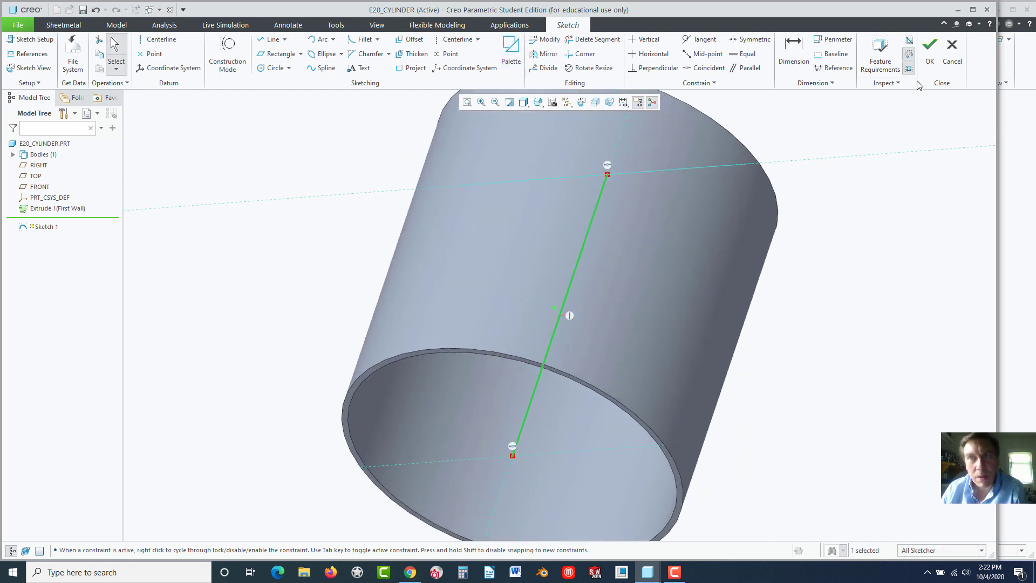
{"action": "left_click", "coordinate": [927, 62]}
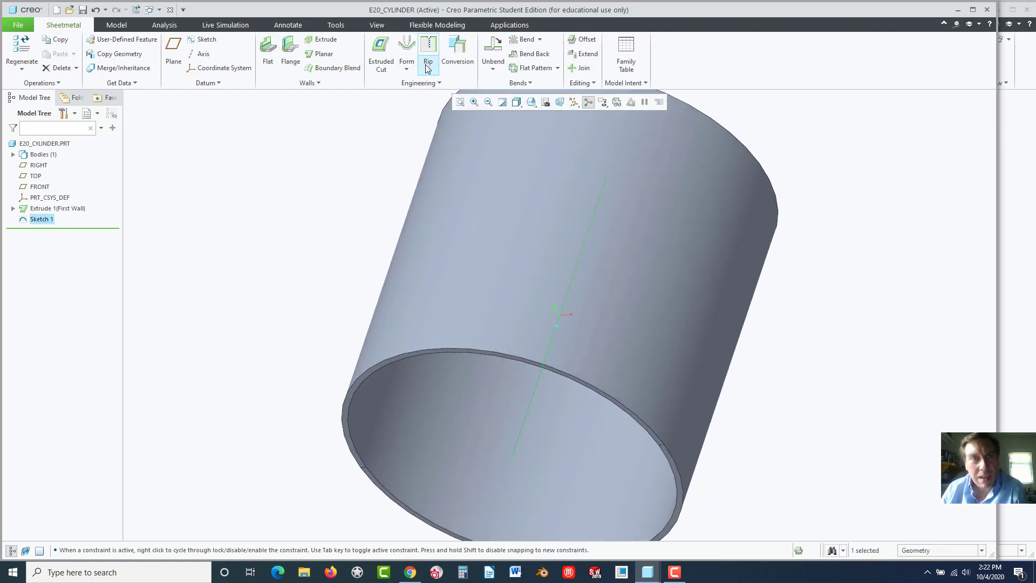
Create a sketched rip from the line sketch, flipping the projection side so it cuts the upper side of the cylinder only
{"action": "left_click", "coordinate": [426, 64]}
{"action": "left_click", "coordinate": [434, 106]}
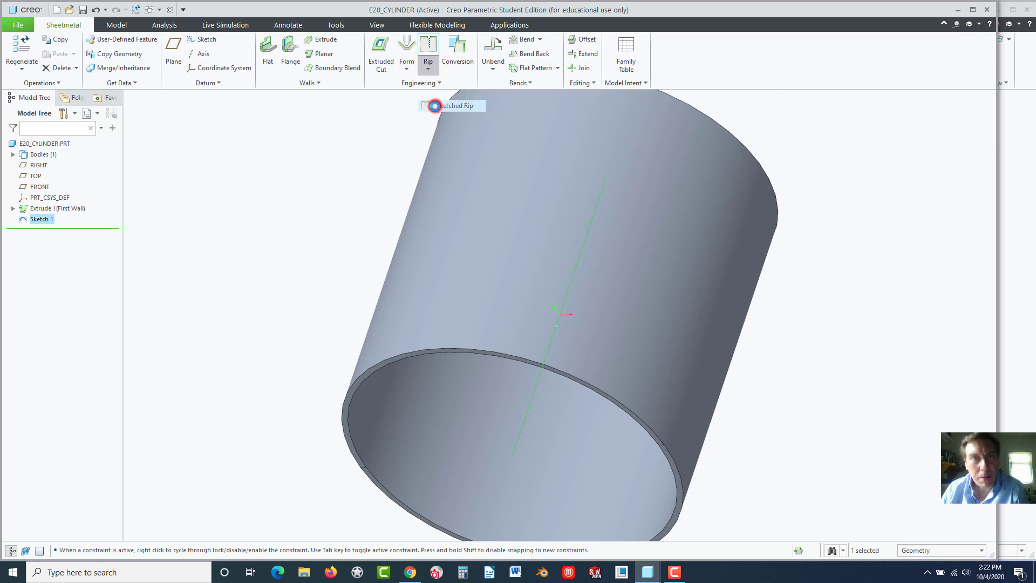
{"action": "scroll", "coordinate": [483, 318], "scroll_direction": "down", "scroll_amount": 3}
{"action": "middle_click_drag", "start_coordinate": [484, 318], "coordinate": [410, 302]}
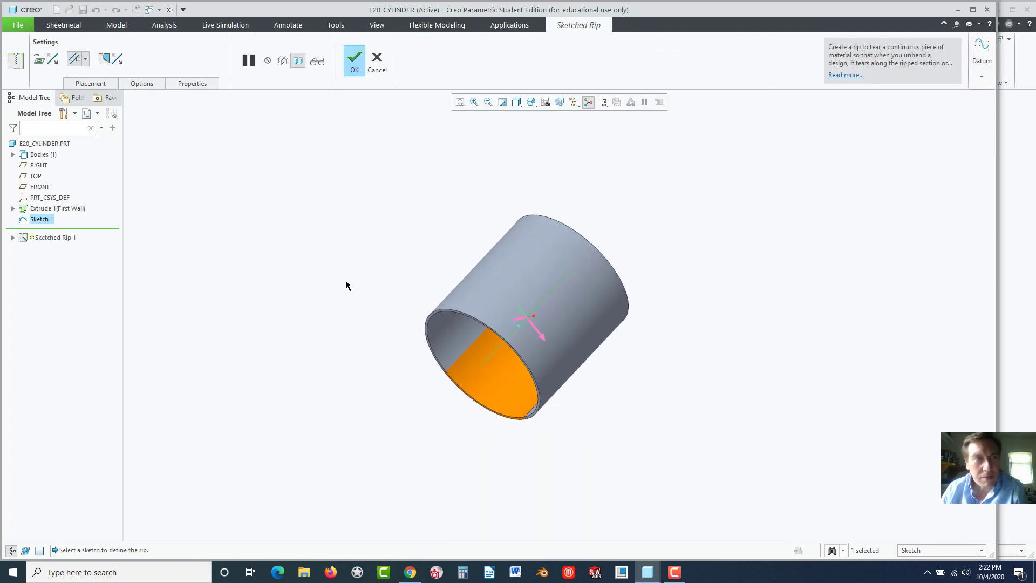
{"action": "left_click", "coordinate": [53, 60]}
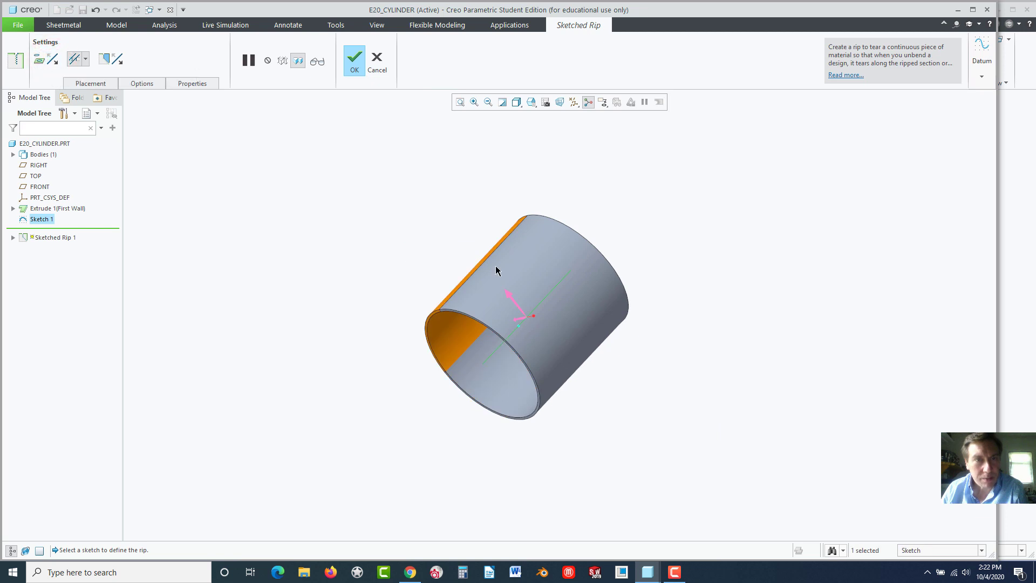
{"action": "middle_click_drag", "start_coordinate": [497, 270], "coordinate": [480, 301]}
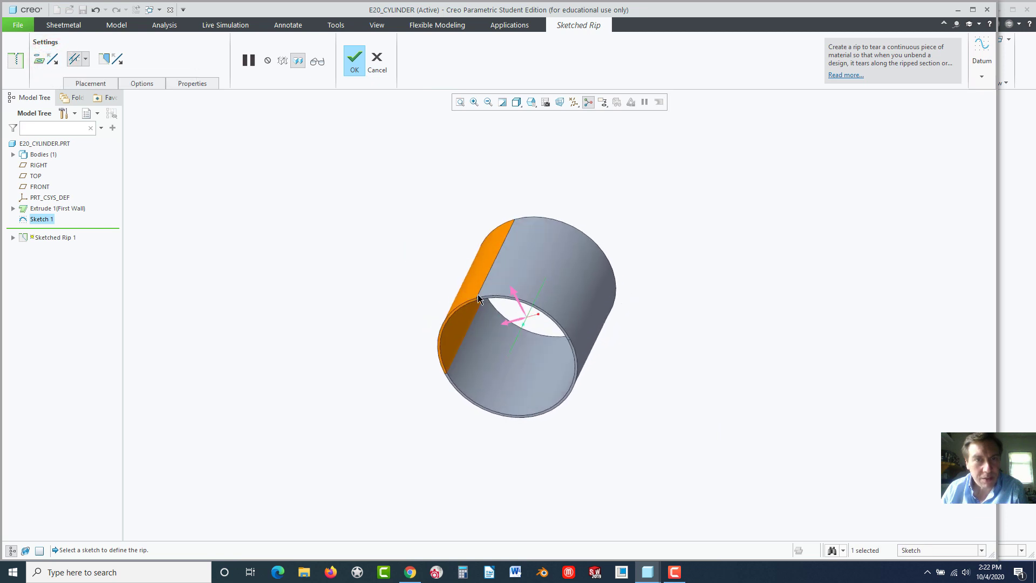
{"action": "left_click", "coordinate": [354, 60]}
{"action": "mouse_move", "coordinate": [476, 234]}
{"action": "middle_mouse_down"}
{"action": "mouse_move", "coordinate": [471, 279]}
{"action": "mouse_move", "coordinate": [488, 259]}
{"action": "middle_mouse_up"}
{"action": "left_click", "coordinate": [382, 310]}
{"action": "scroll", "coordinate": [475, 298], "scroll_direction": "up", "scroll_amount": 3}
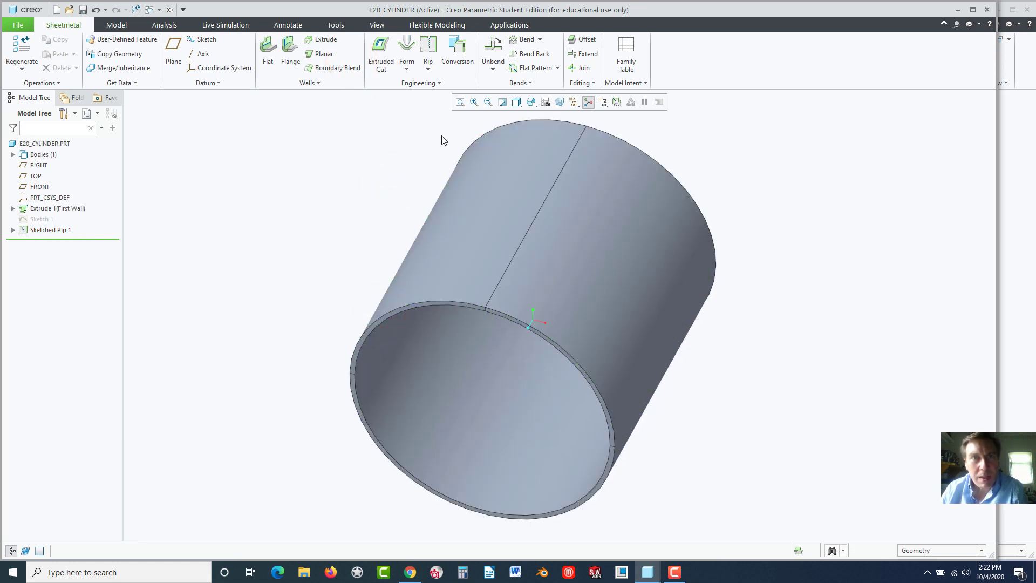
Unbend the ripped cylinder into a flat sheet, using the rip edge as the fixed geometry
{"action": "left_click", "coordinate": [493, 50]}
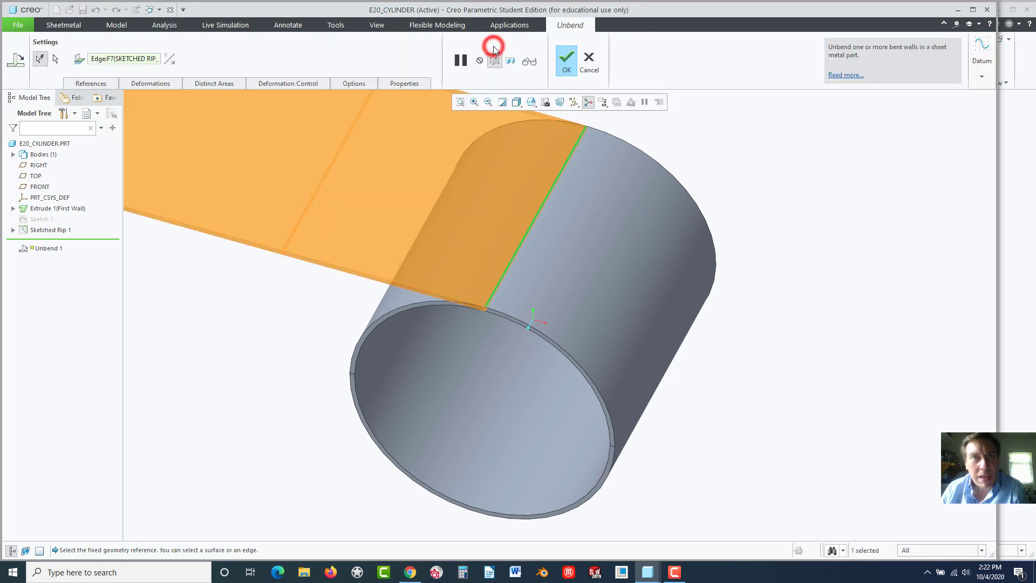
{"action": "left_click", "coordinate": [565, 67]}
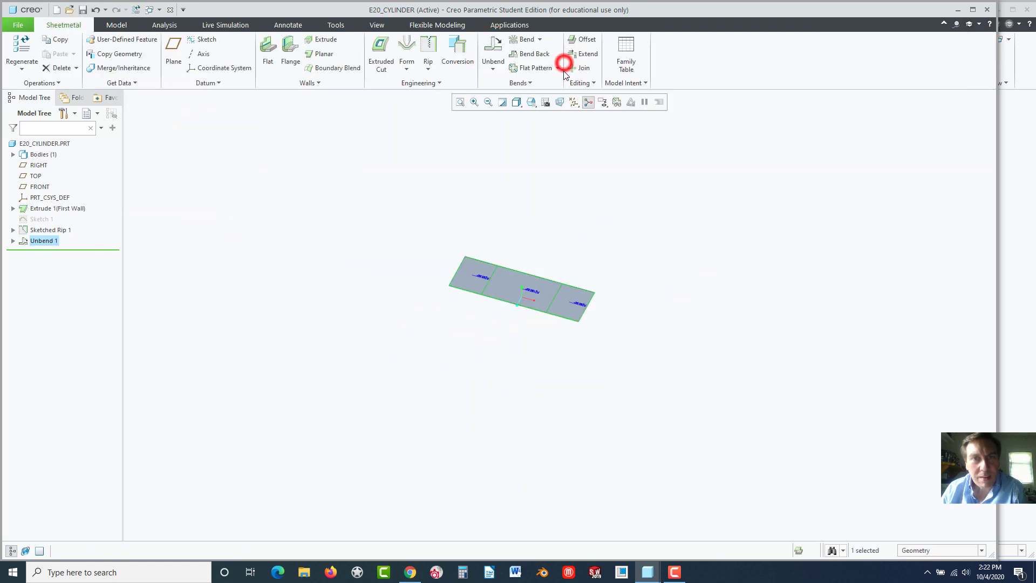
{"action": "scroll", "coordinate": [562, 247], "scroll_direction": "up", "scroll_amount": 3}
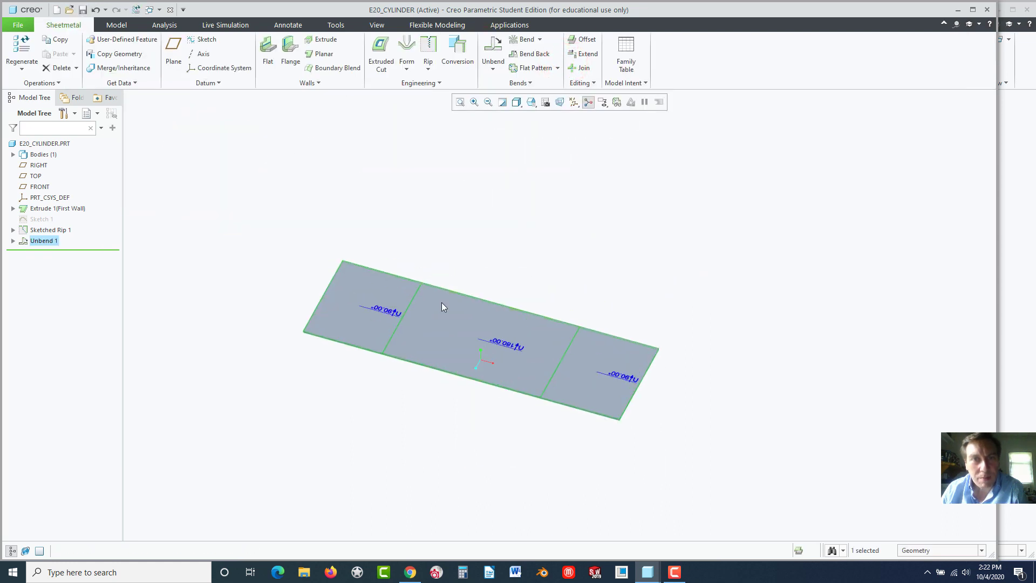
Start an extrude on the flattened sheet's end face and sketch a circle about 0.48 in diameter near its lower-left corner
{"action": "left_click", "coordinate": [341, 325]}
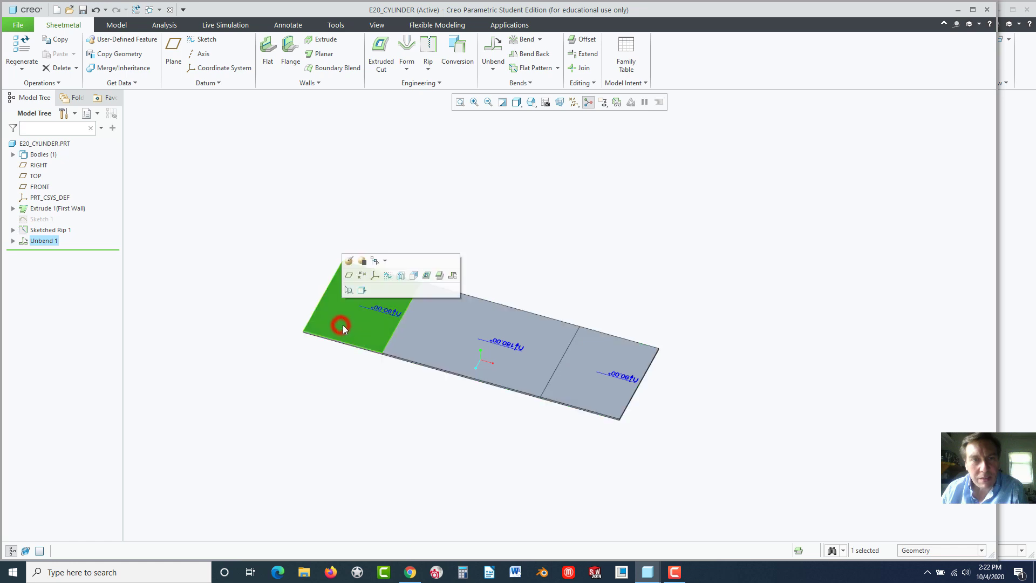
{"action": "left_click", "coordinate": [413, 276]}
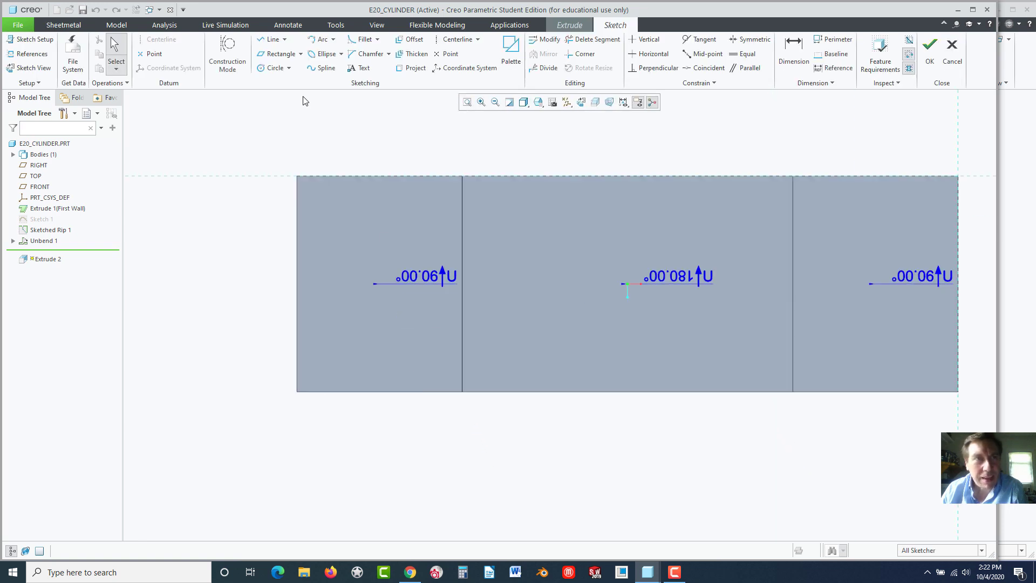
{"action": "left_click", "coordinate": [300, 53]}
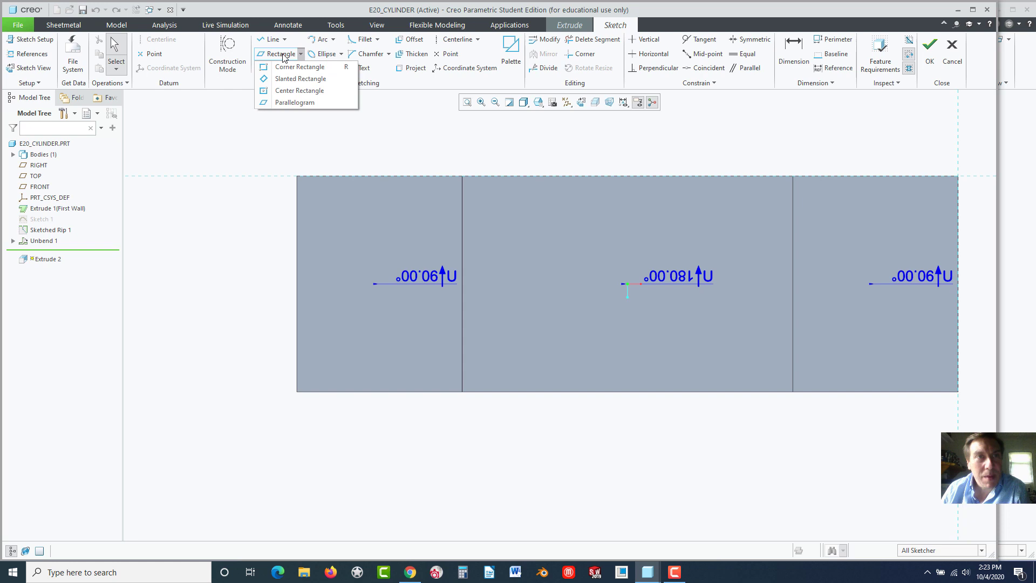
{"action": "left_click", "coordinate": [238, 91]}
{"action": "left_click", "coordinate": [263, 69]}
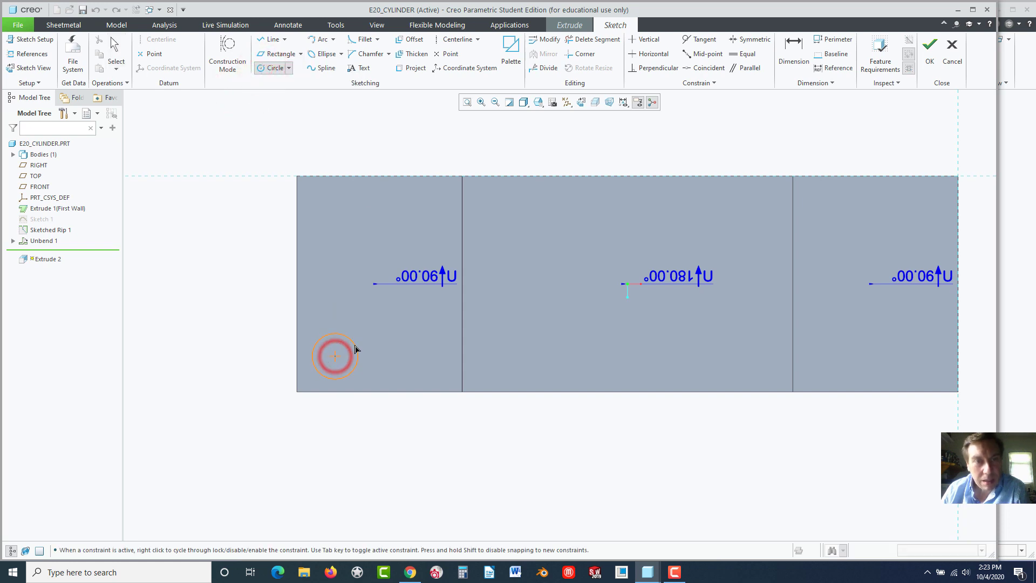
{"action": "left_click", "coordinate": [354, 346]}
{"action": "middle_click", "coordinate": [391, 334]}
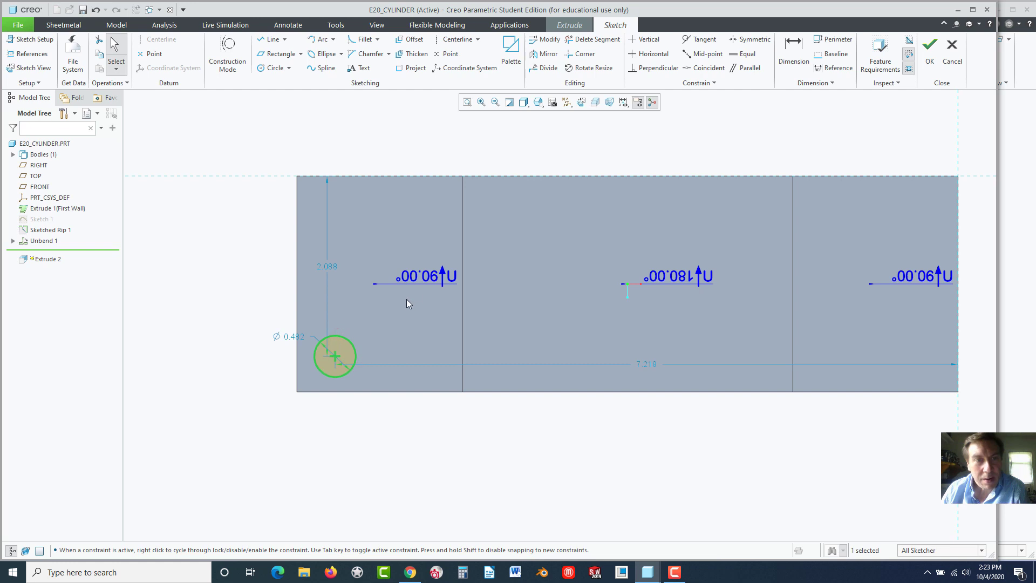
Set the circle's diameter to 0.5 in, its centre 2 in from the upper edge and 7 in from the far end edge
{"action": "double_click", "coordinate": [294, 337]}
{"action": "type", "text": "0.5"}
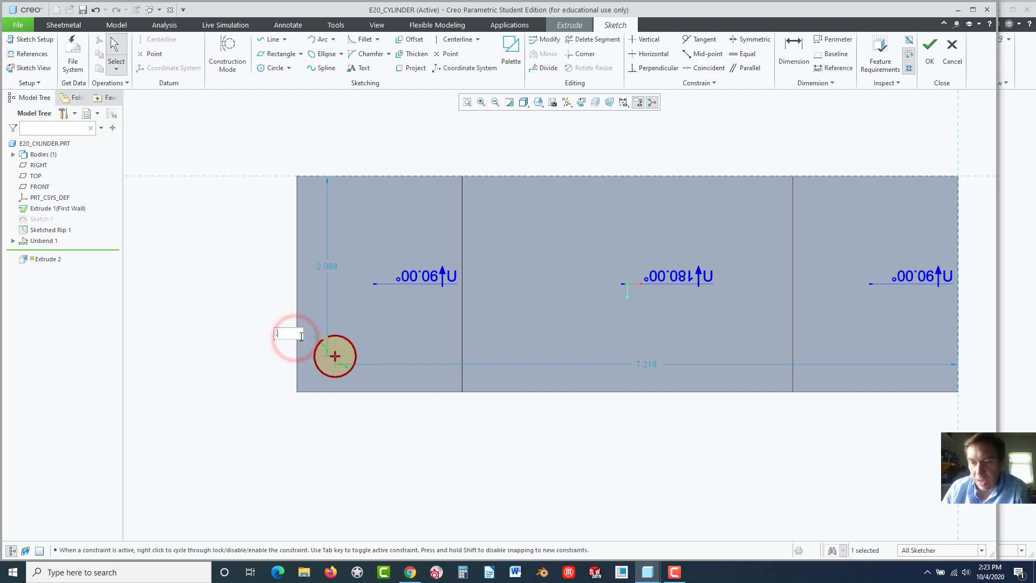
{"action": "key", "text": "Return"}
{"action": "double_click", "coordinate": [327, 266]}
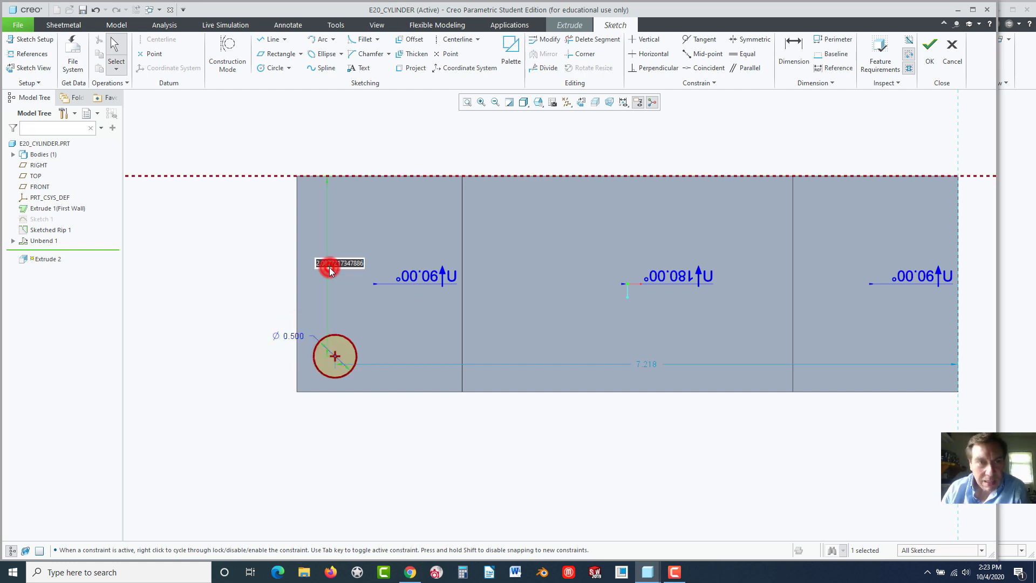
{"action": "type", "text": "2"}
{"action": "key", "text": "Return"}
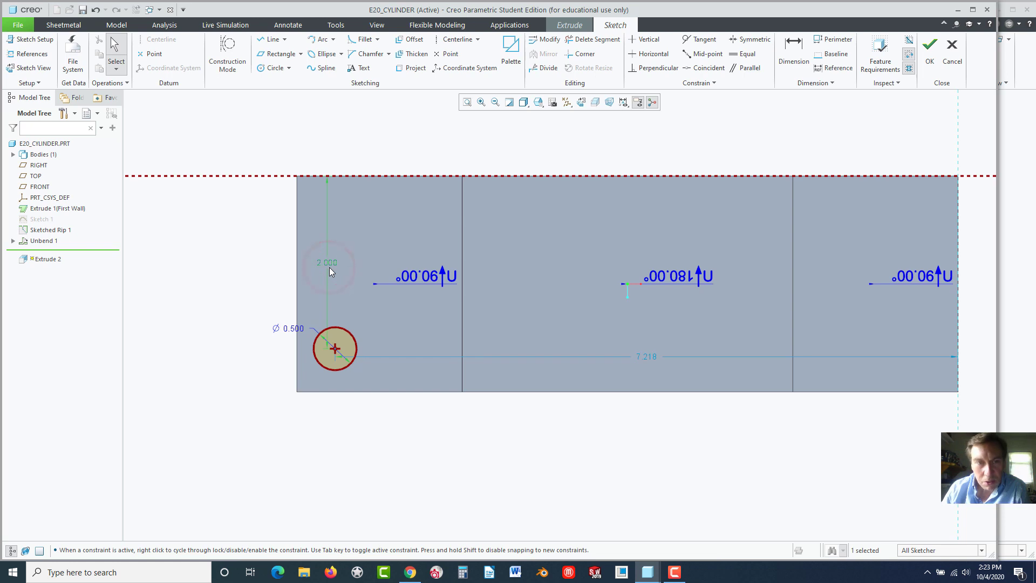
{"action": "double_click", "coordinate": [647, 357]}
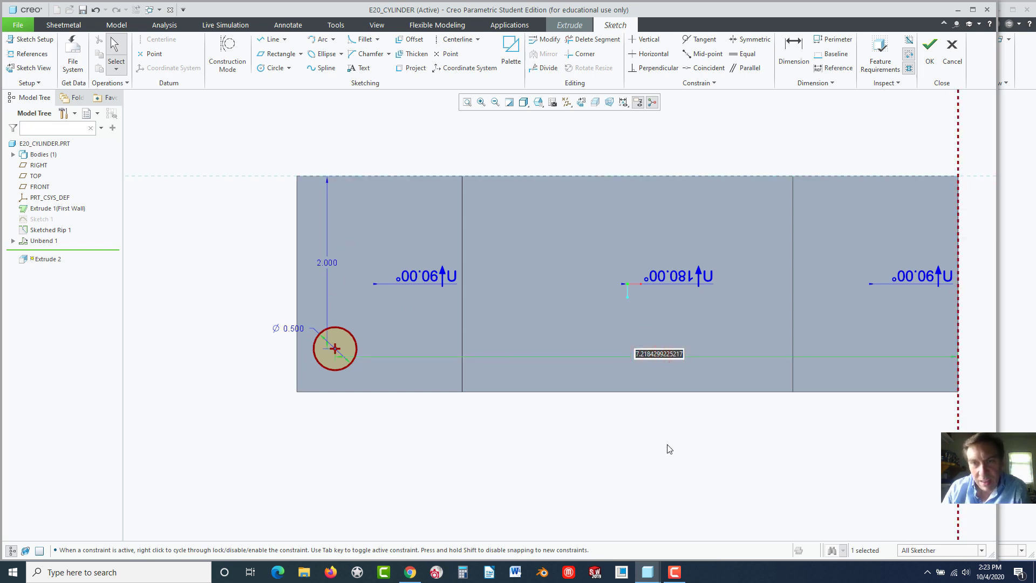
{"action": "type", "text": "7"}
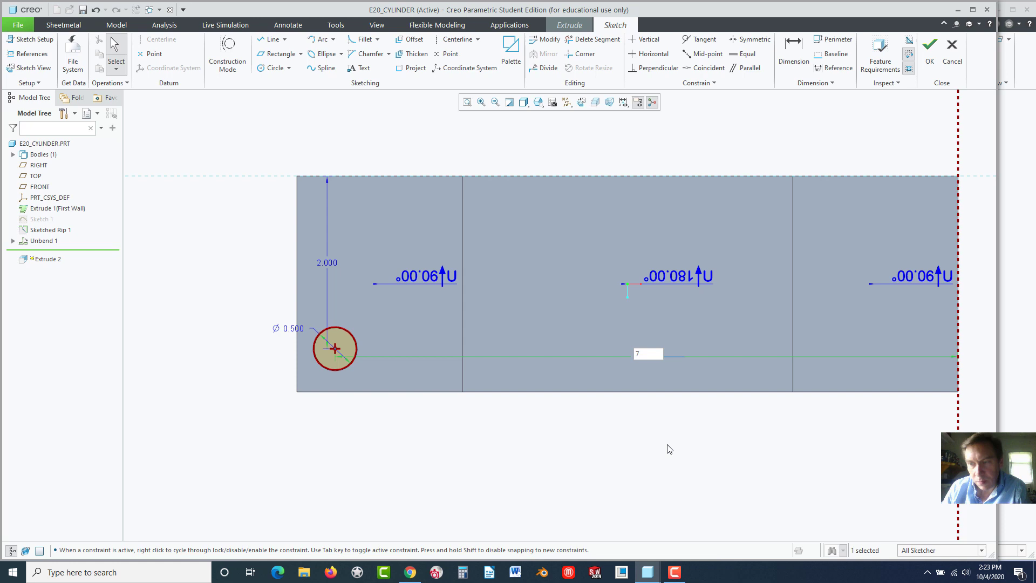
{"action": "key", "text": "Return"}
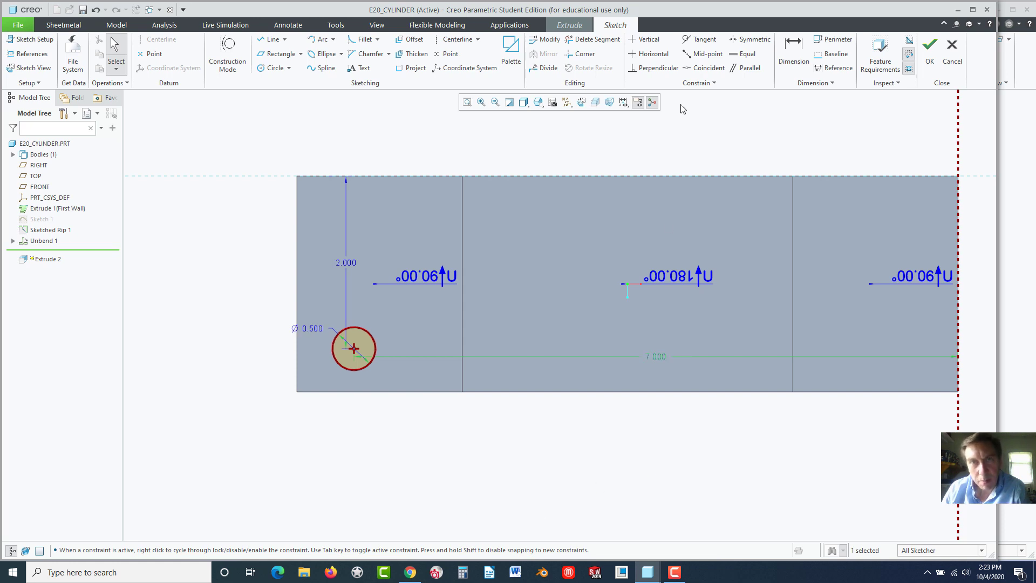
Finish the circle sketch and complete it as a material-removing extrude 0.5 in deep through the flat sheet
{"action": "left_click", "coordinate": [928, 54]}
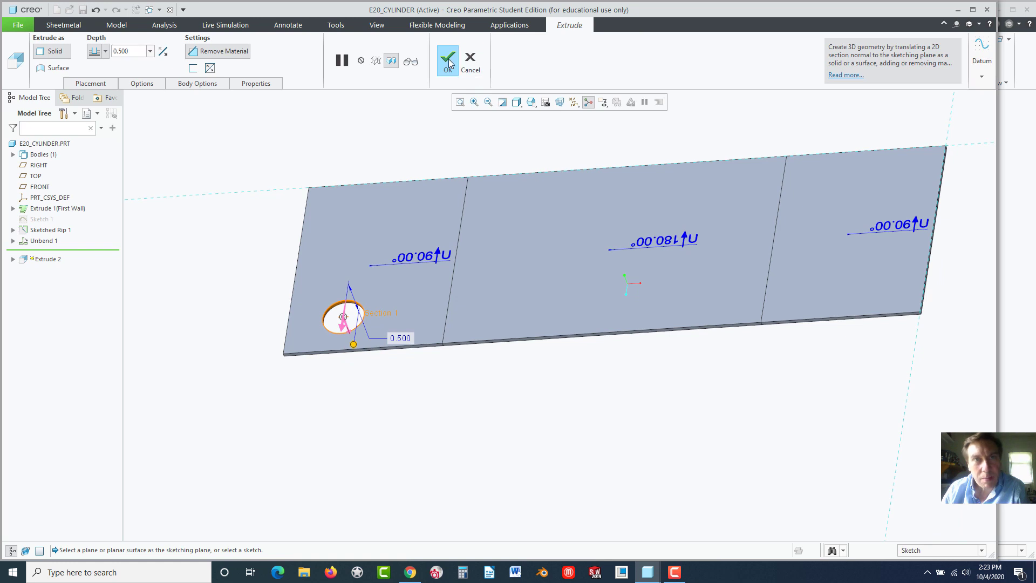
{"action": "left_click", "coordinate": [446, 60]}
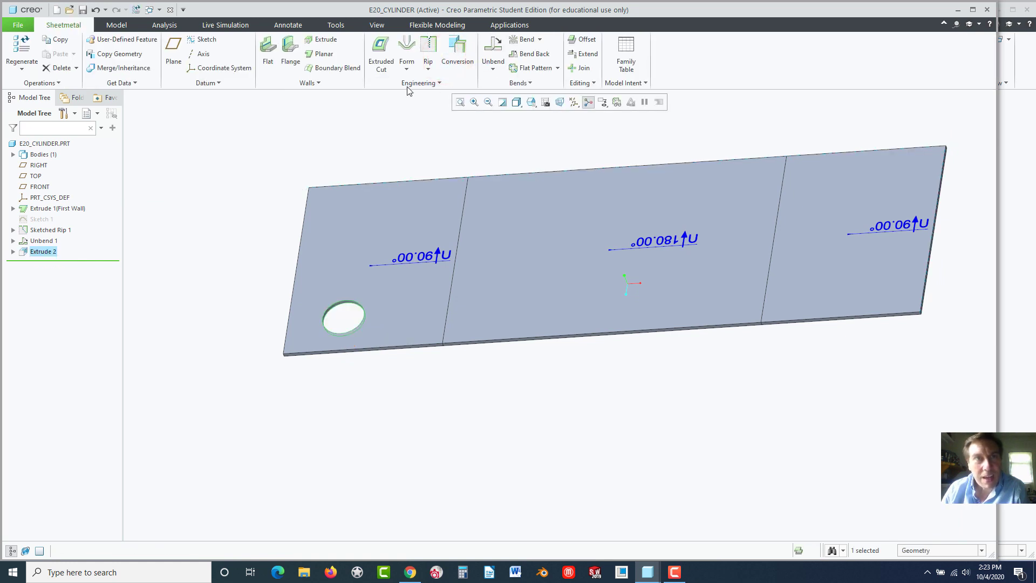
Start a direction pattern of the hole along the sheet's lower long edge, flipped to run across the sheet, with 12 members
{"action": "left_click", "coordinate": [582, 83]}
{"action": "left_click", "coordinate": [585, 132]}
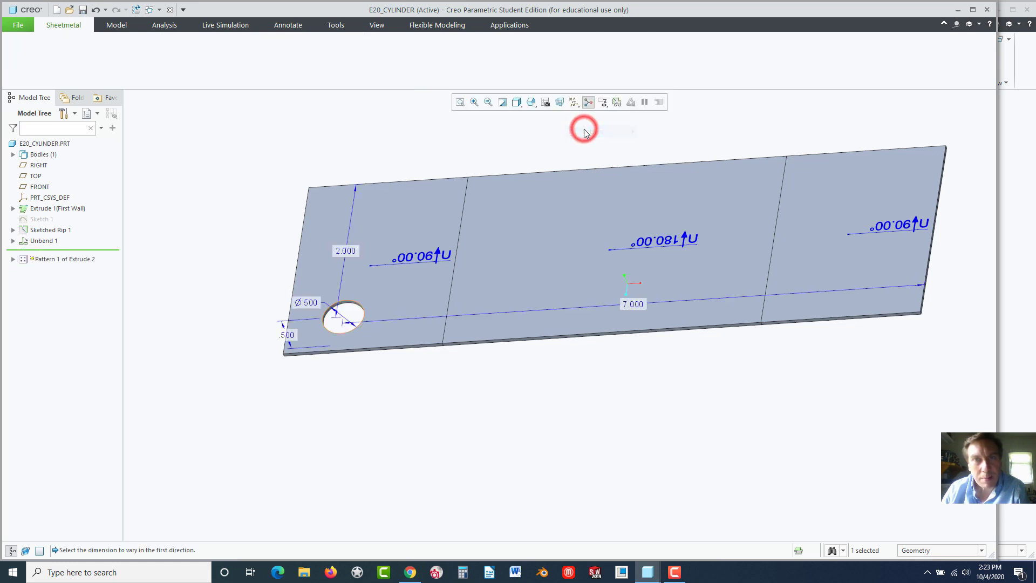
{"action": "left_click", "coordinate": [88, 52]}
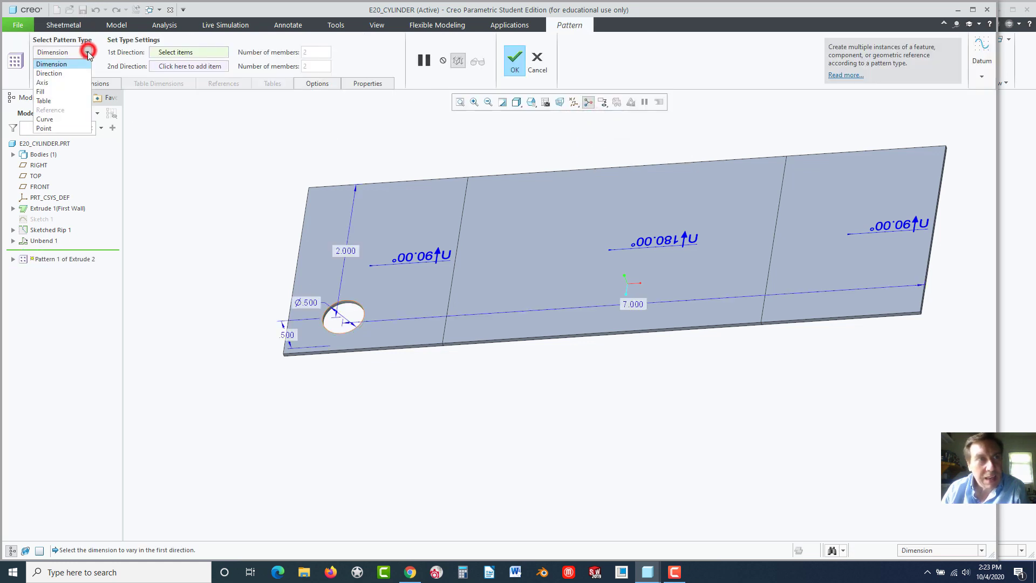
{"action": "left_click", "coordinate": [49, 73]}
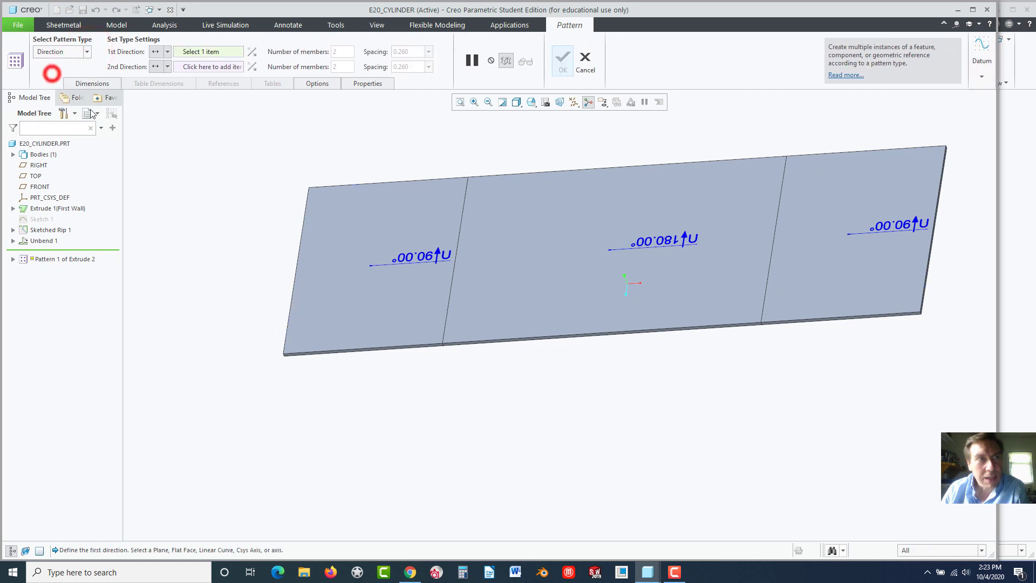
{"action": "left_click", "coordinate": [345, 348]}
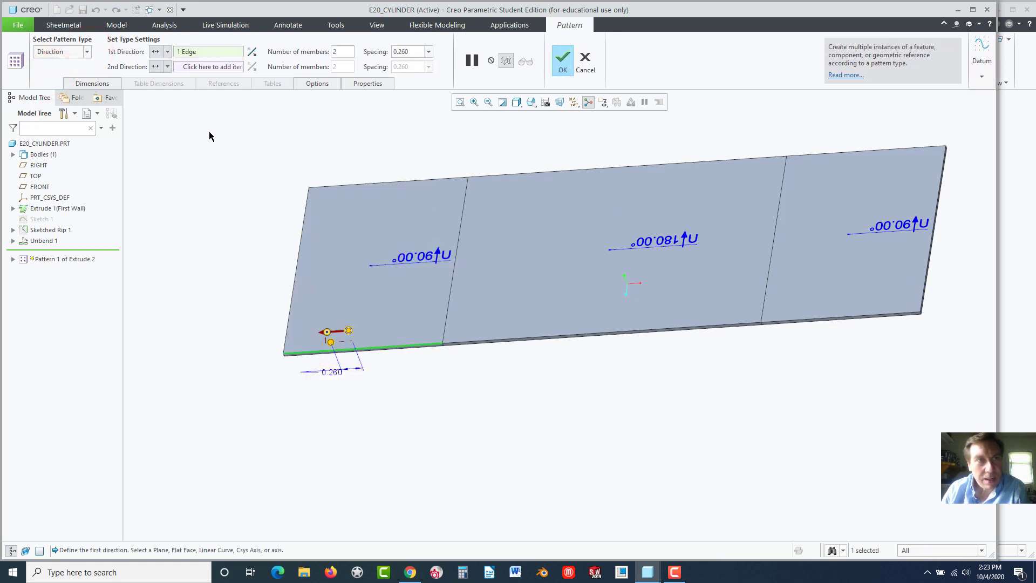
{"action": "left_click", "coordinate": [253, 54]}
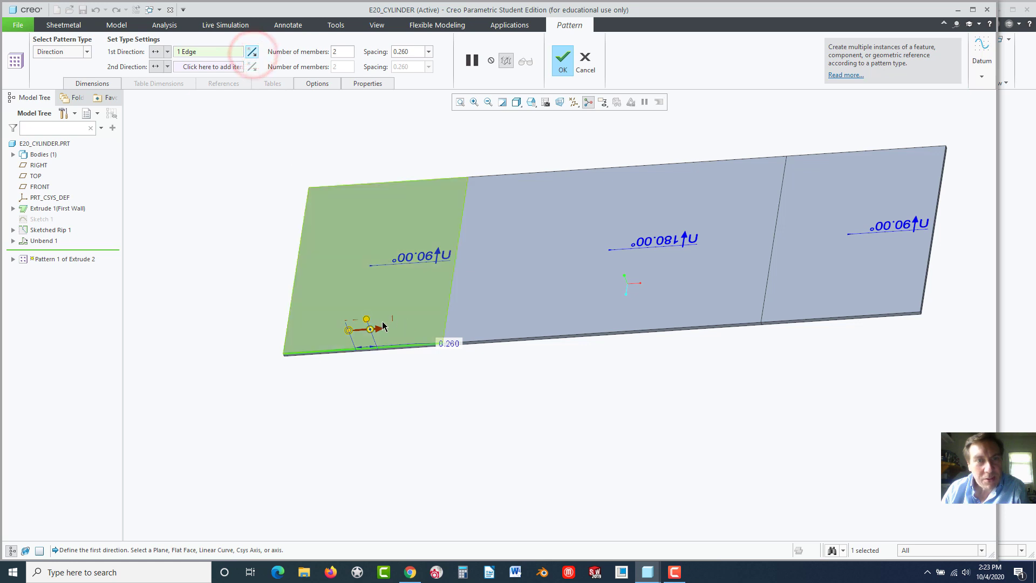
{"action": "double_click", "coordinate": [340, 51]}
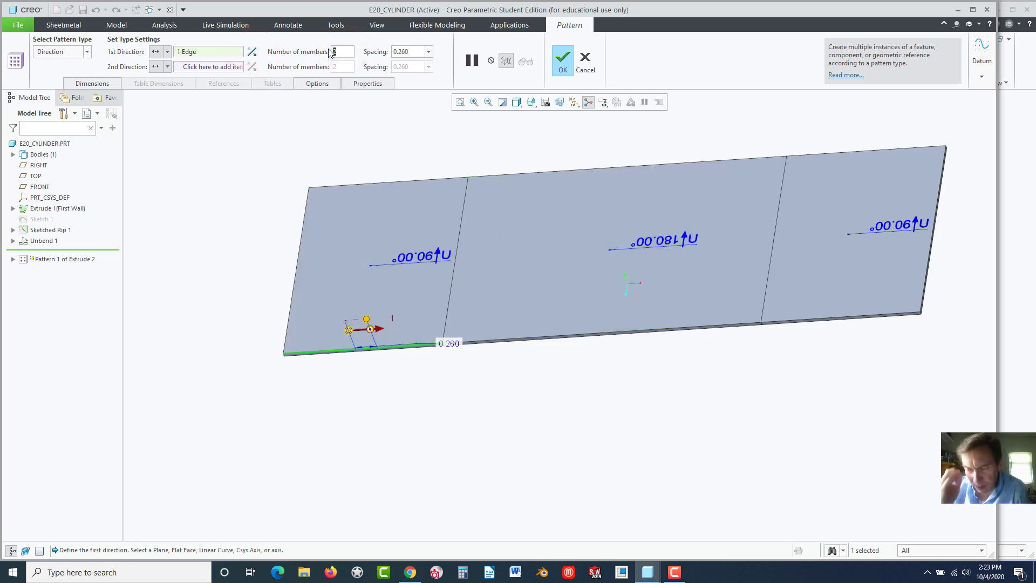
{"action": "type", "text": "12"}
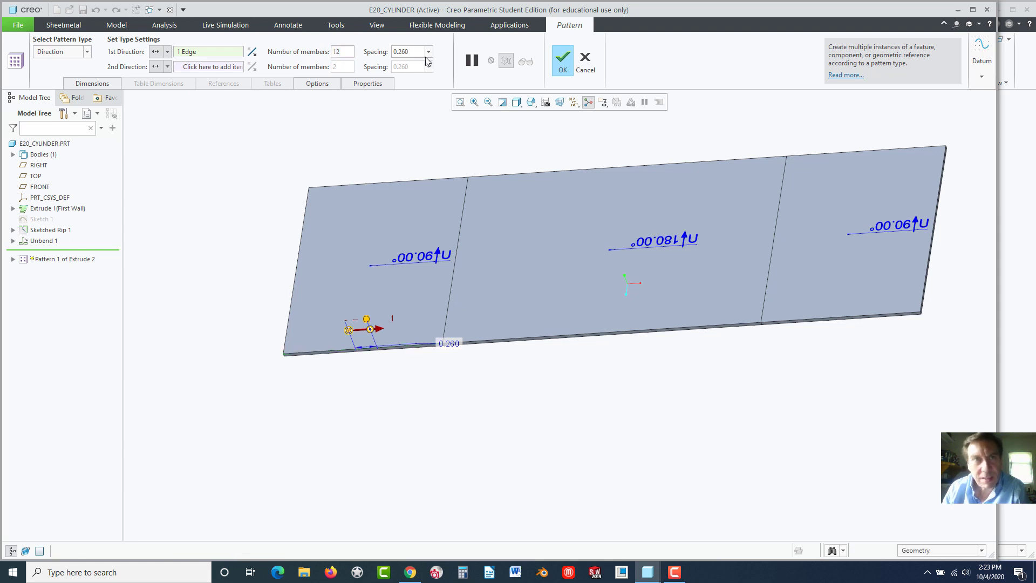
Try first-direction pattern spacings of 0.5, 0.75, 0.6 and 0.55 in
{"action": "double_click", "coordinate": [416, 51]}
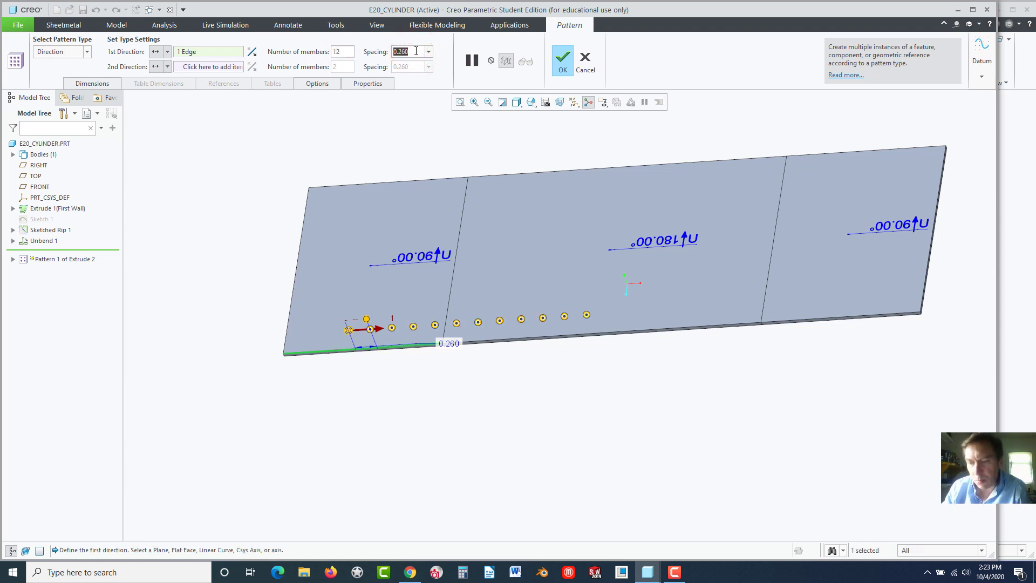
{"action": "type", "text": "0.5"}
{"action": "key", "text": "Return"}
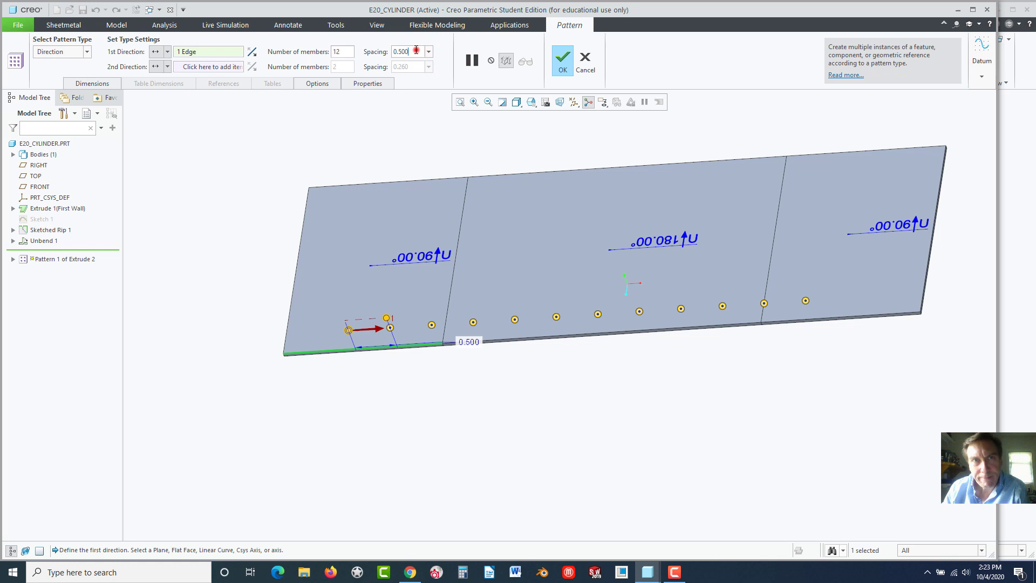
{"action": "double_click", "coordinate": [416, 52]}
{"action": "type", "text": "0.75"}
{"action": "key", "text": "Return"}
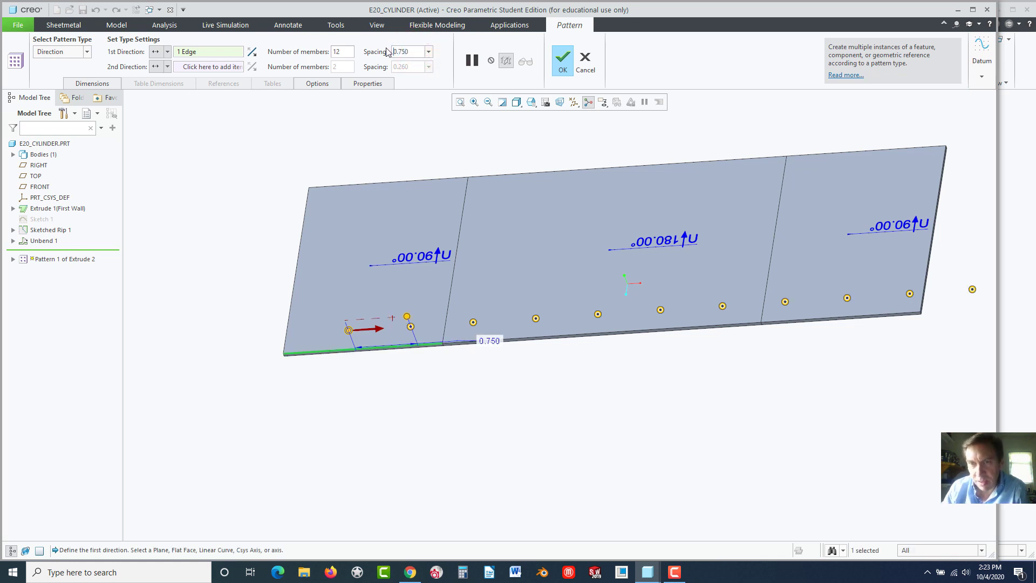
{"action": "double_click", "coordinate": [409, 51]}
{"action": "type", "text": "0.6"}
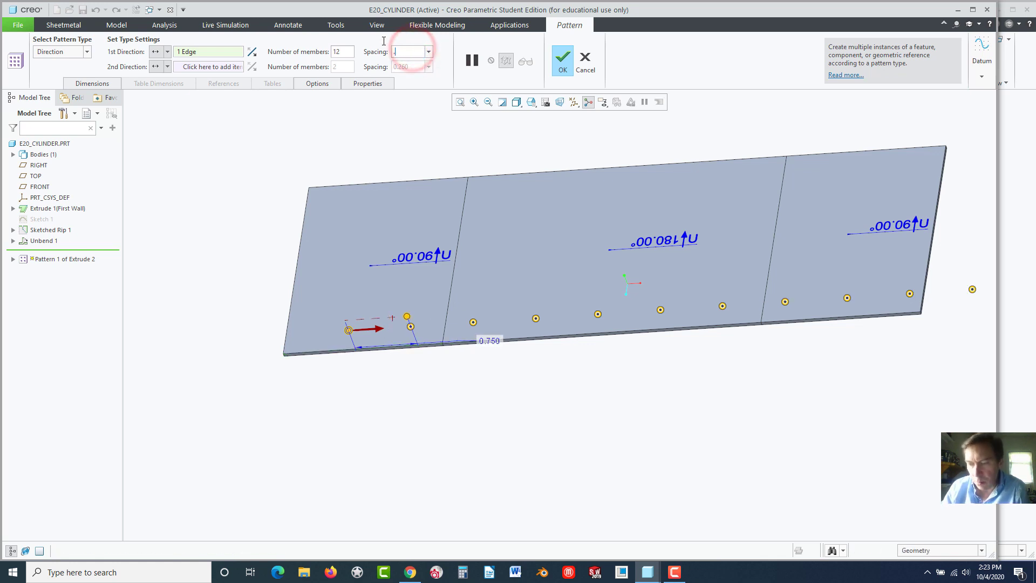
{"action": "key", "text": "Return"}
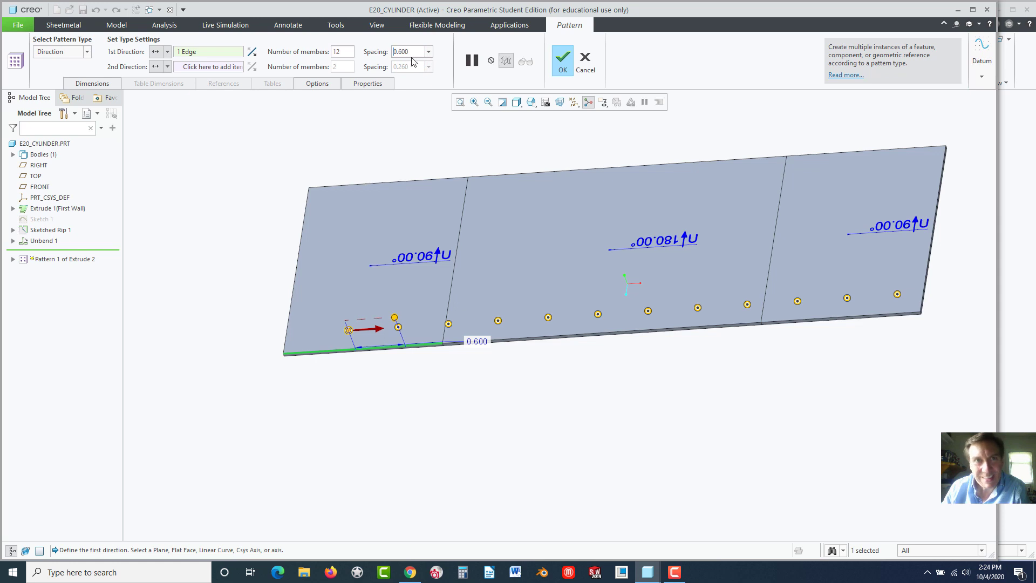
{"action": "double_click", "coordinate": [409, 51]}
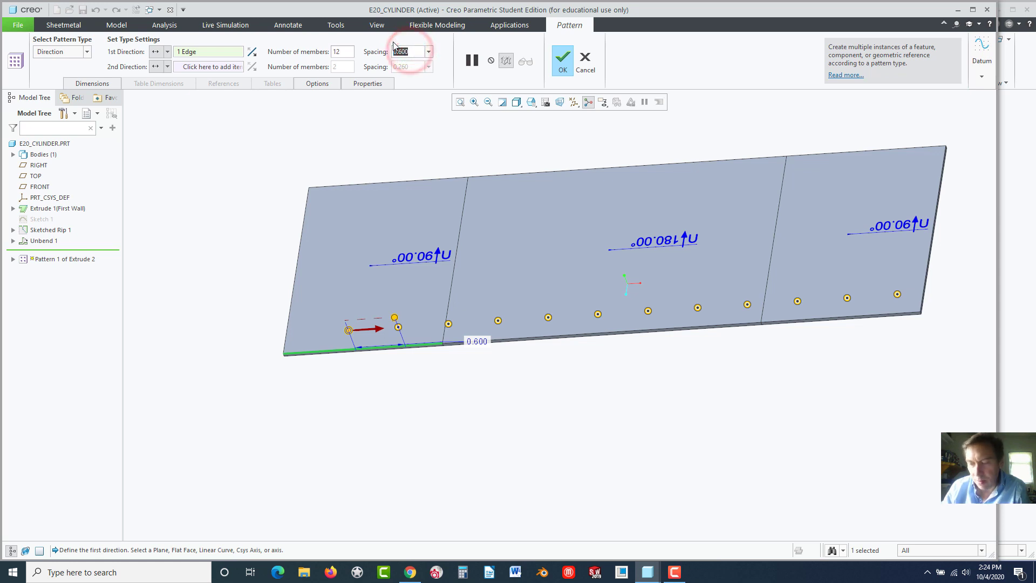
{"action": "type", "text": "0.55"}
{"action": "key", "text": "Return"}
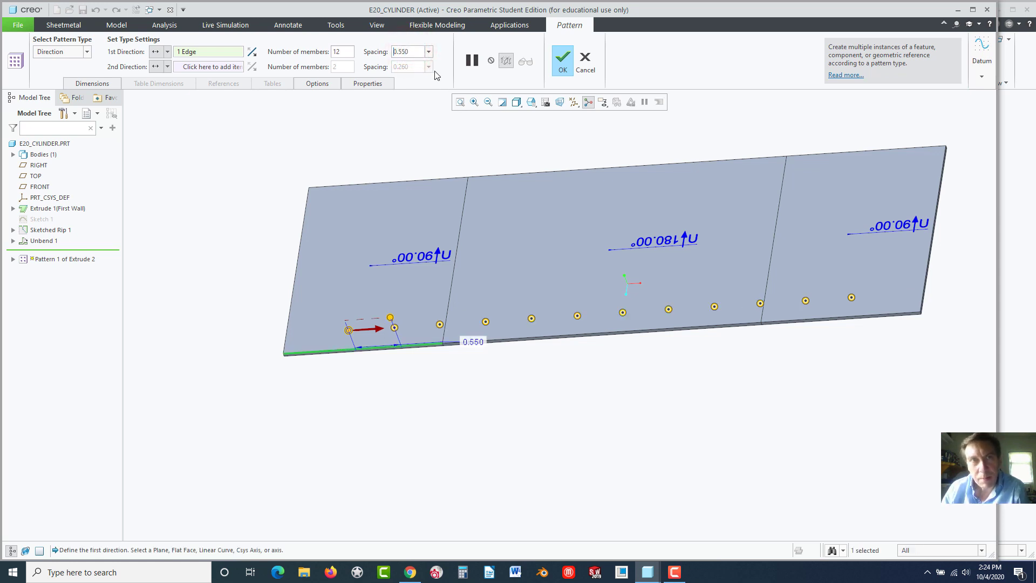
Set the pattern's first-direction spacing to 0.575 in
{"action": "double_click", "coordinate": [408, 51]}
{"action": "type", "text": "0.575"}
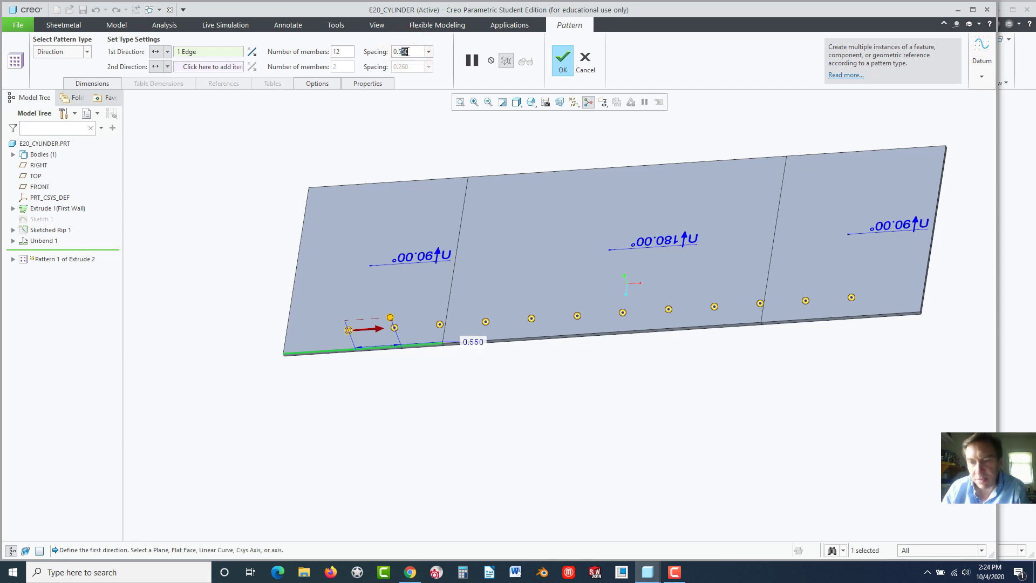
{"action": "key", "text": "Return"}
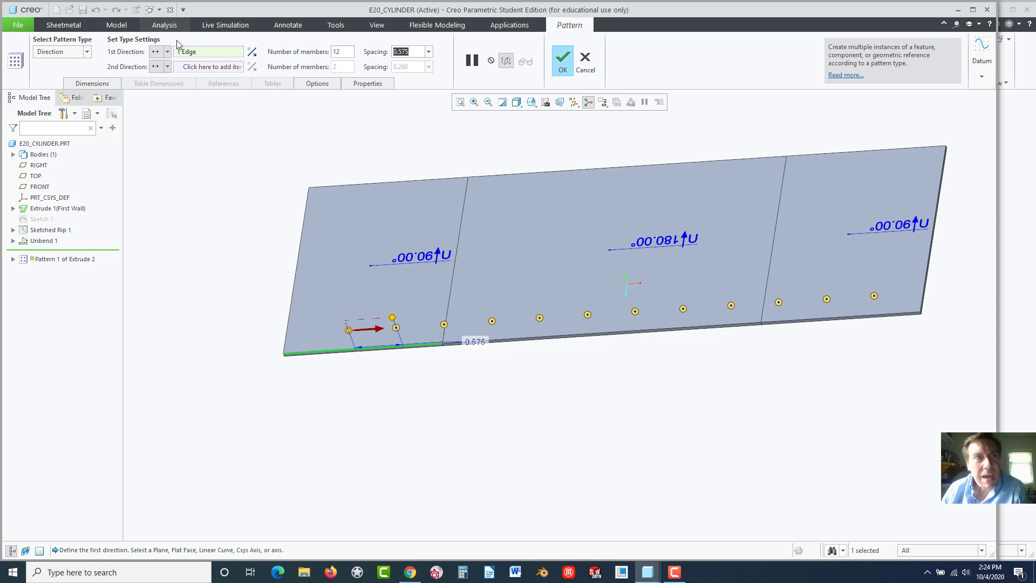
Add a second pattern direction along the sheet's short end edge, flipped toward the upper edge, with 4 members
{"action": "left_click", "coordinate": [196, 69]}
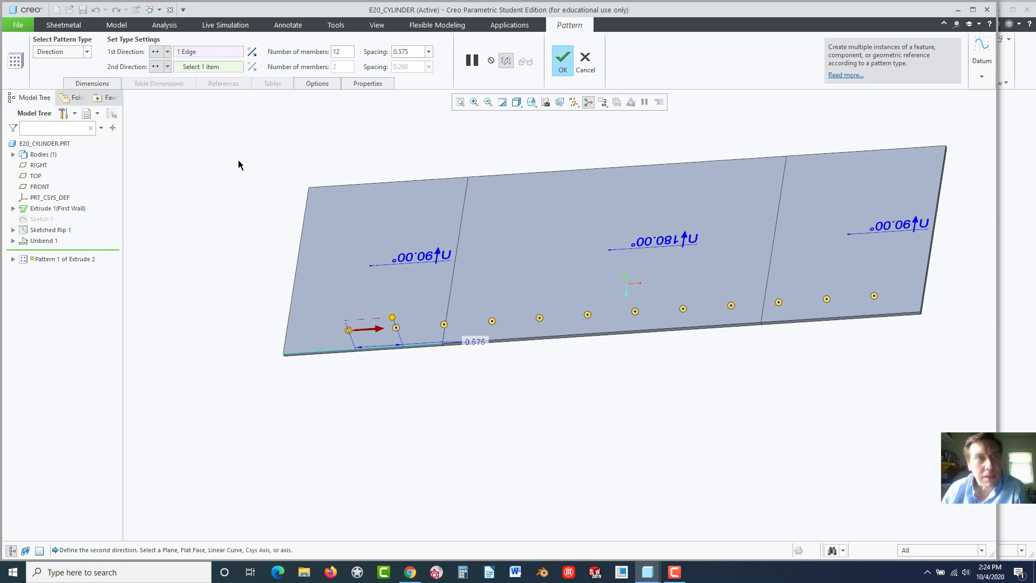
{"action": "left_click", "coordinate": [295, 283]}
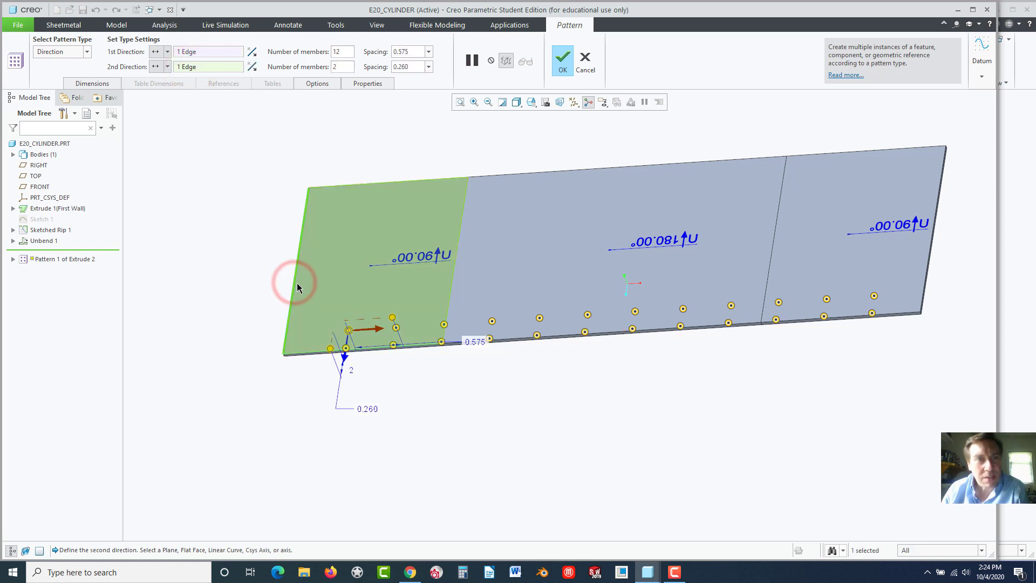
{"action": "left_click", "coordinate": [252, 67]}
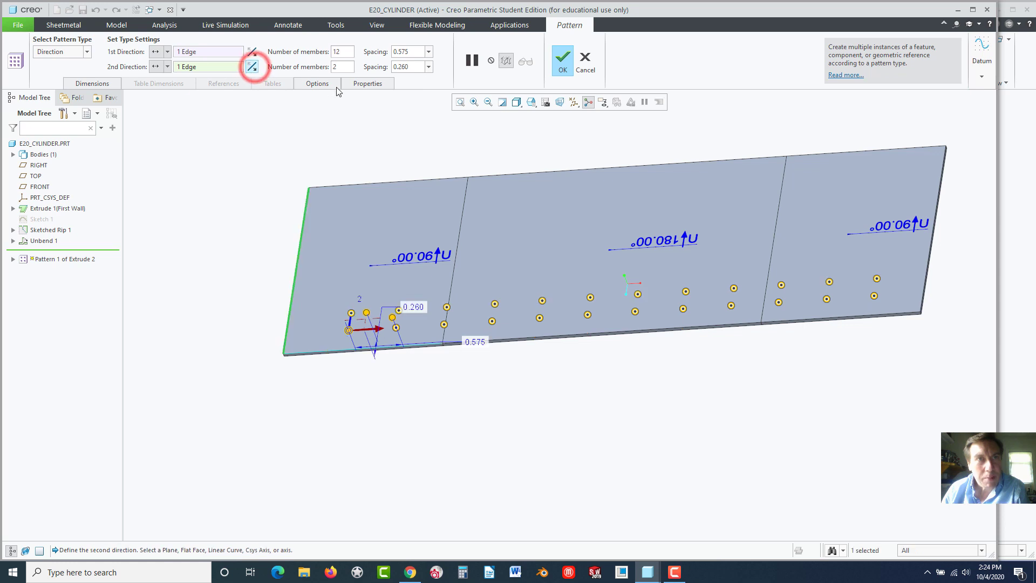
{"action": "double_click", "coordinate": [340, 66]}
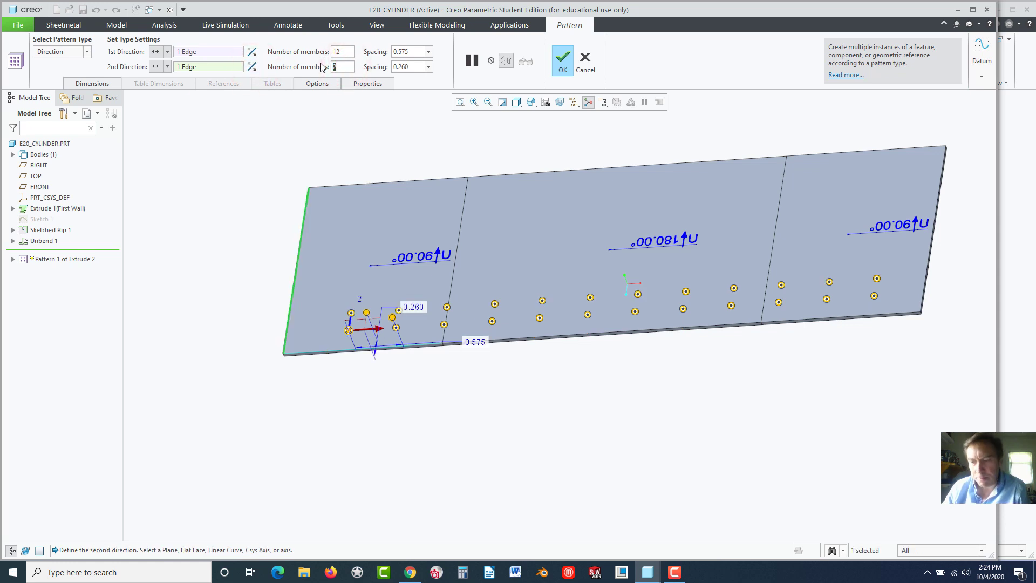
{"action": "type", "text": "4"}
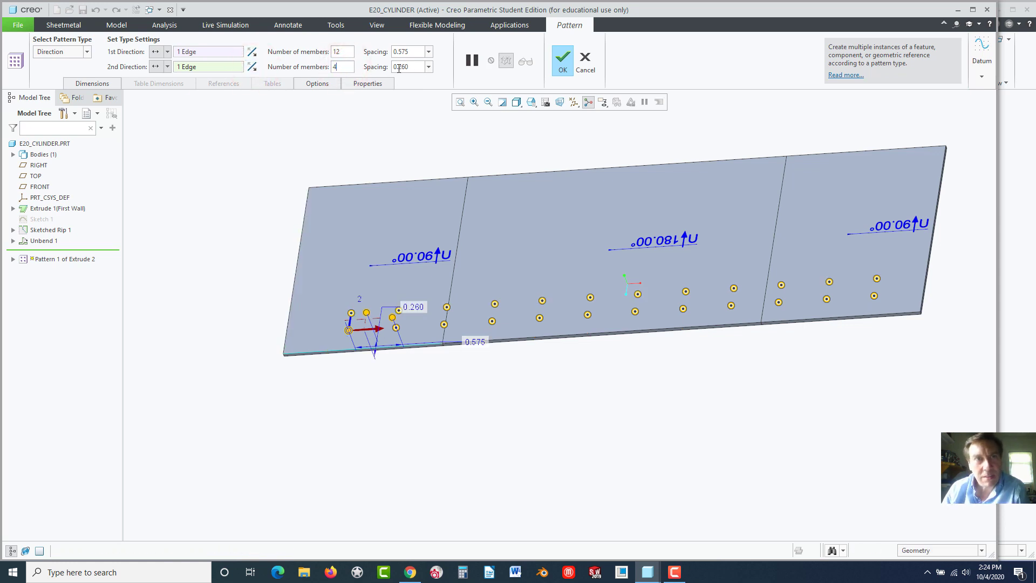
{"action": "left_click", "coordinate": [252, 66]}
{"action": "left_click", "coordinate": [251, 66]}
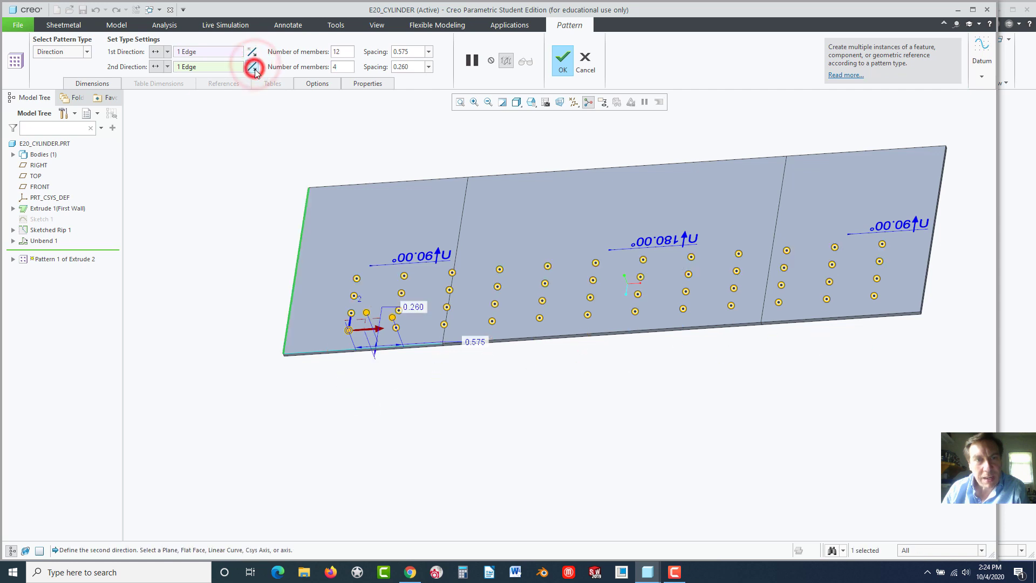
Try a second-direction pattern spacing of 0.5 in
{"action": "double_click", "coordinate": [408, 67]}
{"action": "type", "text": "0.5"}
{"action": "key", "text": "Return"}
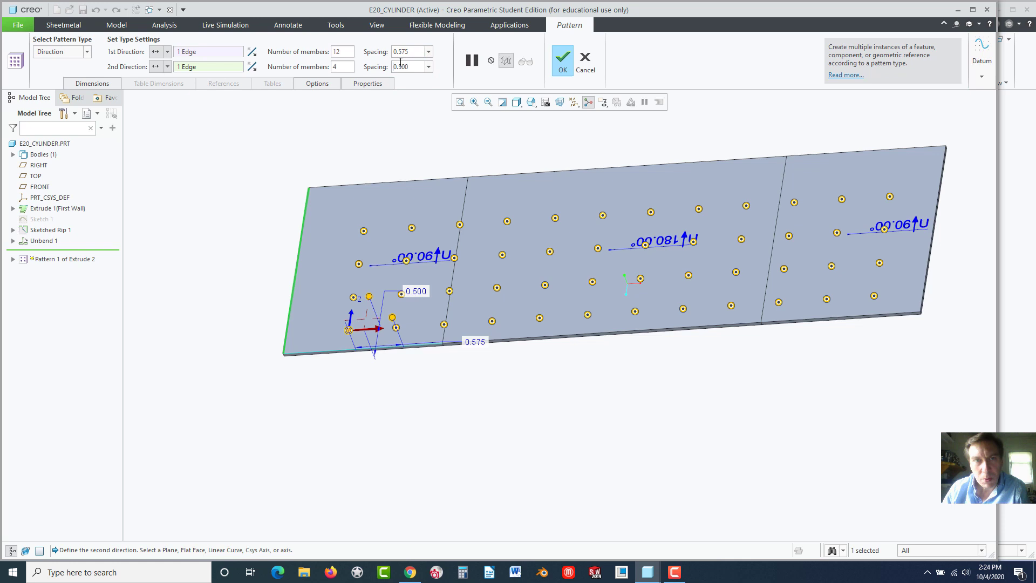
Set the second-direction spacing to 0.575 in and complete the hole pattern
{"action": "double_click", "coordinate": [416, 67]}
{"action": "type", "text": ".5"}
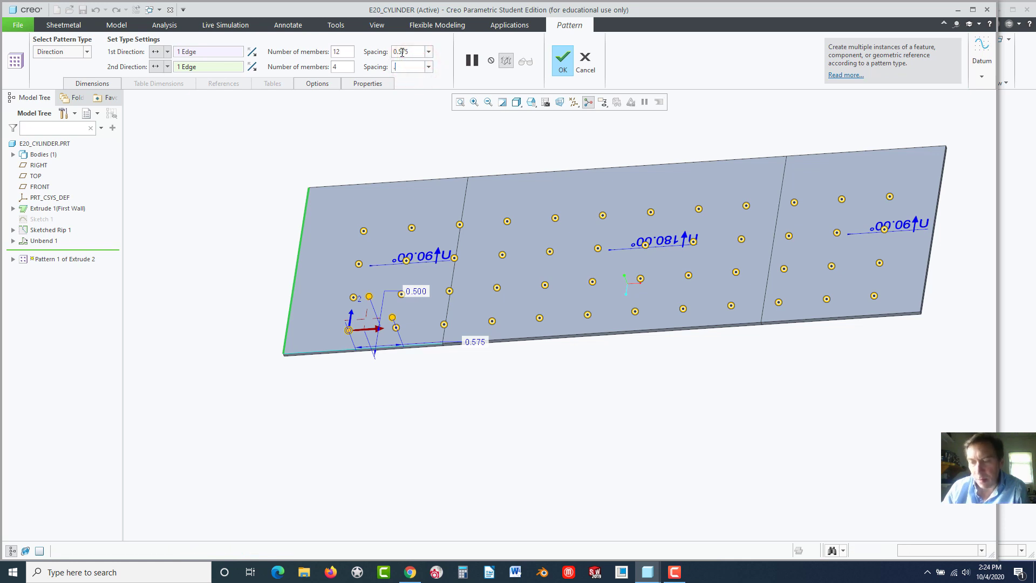
{"action": "type", "text": "75"}
{"action": "key", "text": "Return"}
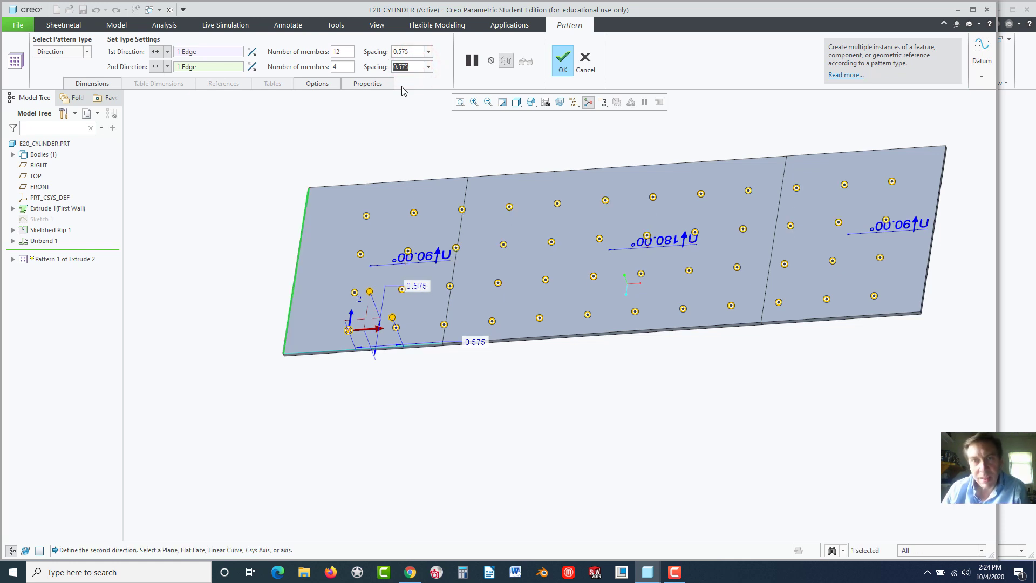
{"action": "left_click", "coordinate": [563, 69]}
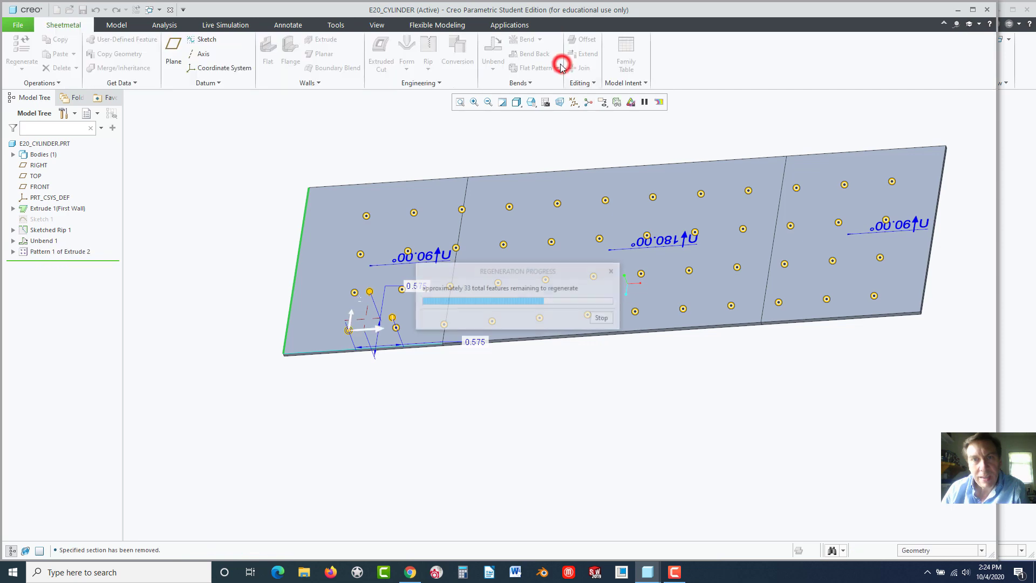
Bend the perforated flat sheet back into a cylinder, keeping the preselected end edge as the fixed geometry
{"action": "middle_click_drag", "start_coordinate": [518, 276], "coordinate": [684, 234]}
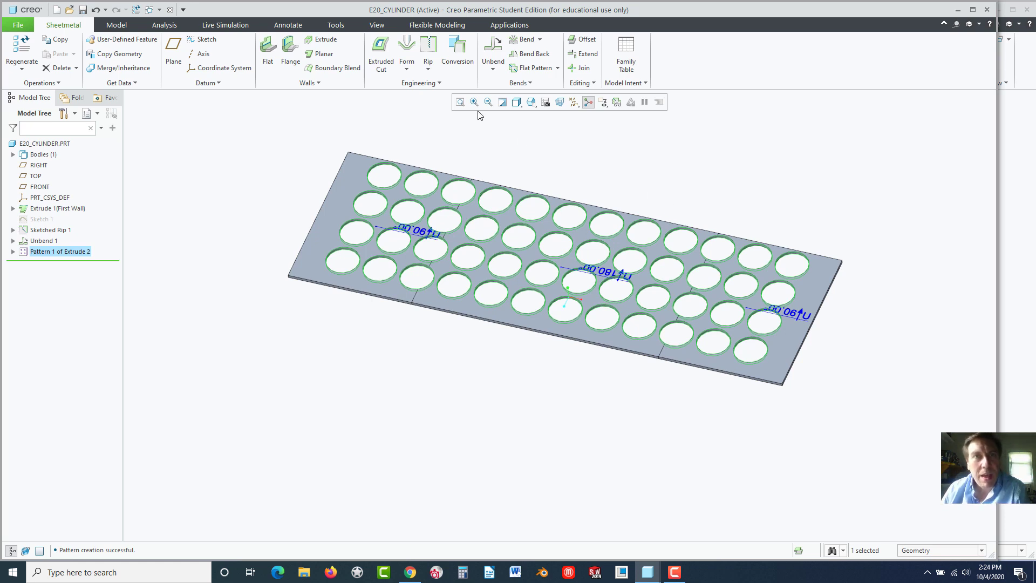
{"action": "left_click", "coordinate": [522, 54]}
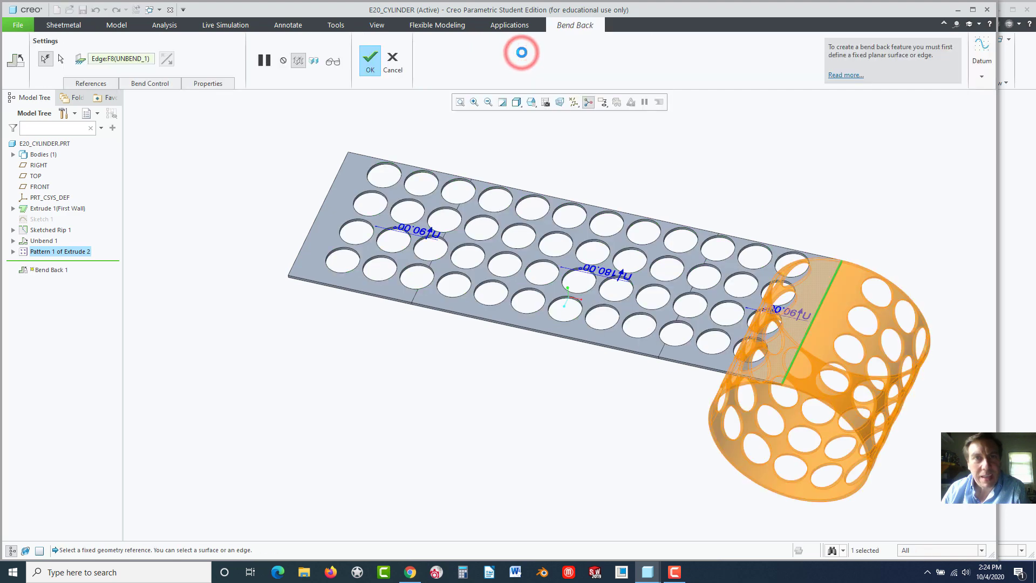
{"action": "left_click", "coordinate": [370, 60]}
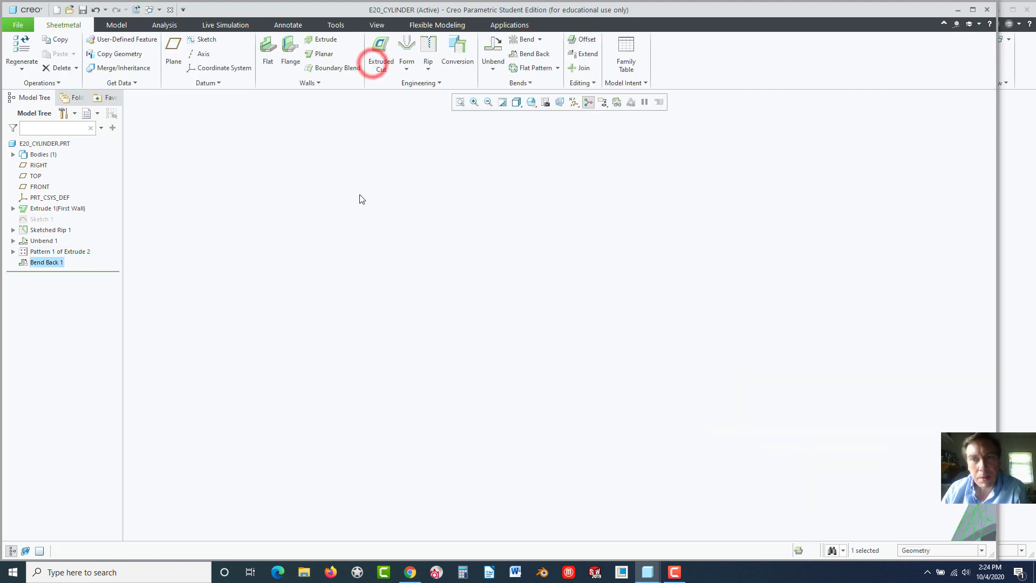
{"action": "left_click", "coordinate": [358, 240]}
{"action": "scroll", "coordinate": [642, 343], "scroll_direction": "up", "scroll_amount": 3}
{"action": "middle_click_drag", "start_coordinate": [642, 344], "coordinate": [539, 266]}
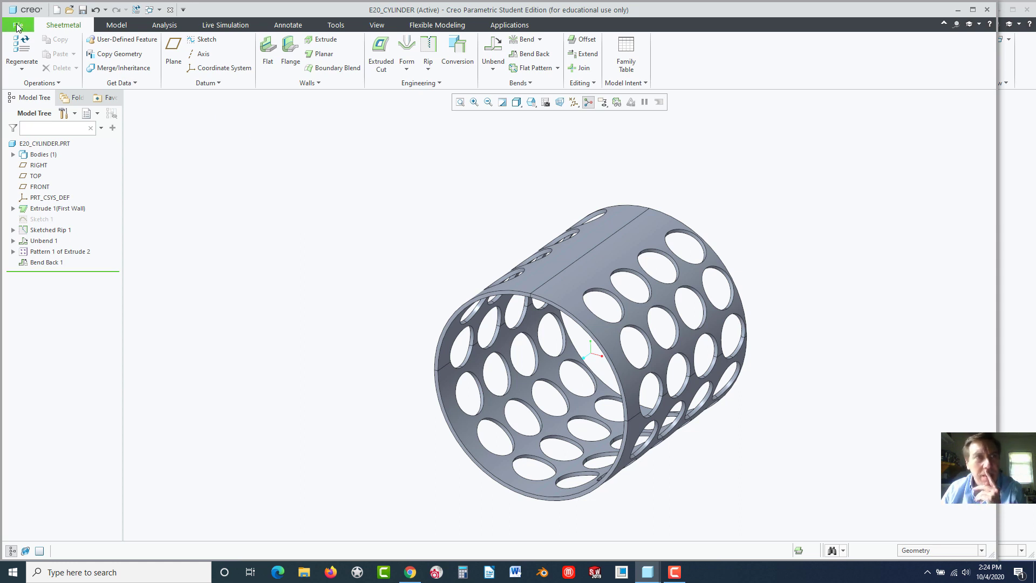
Create a new solid part named E20_CONE using the default template
{"action": "left_click", "coordinate": [56, 11]}
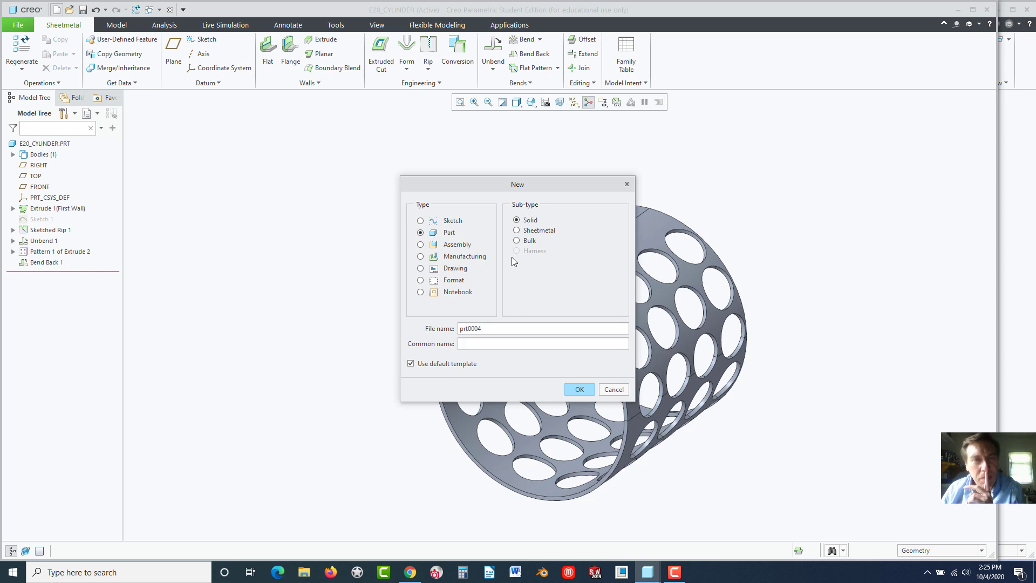
{"action": "double_click", "coordinate": [486, 329]}
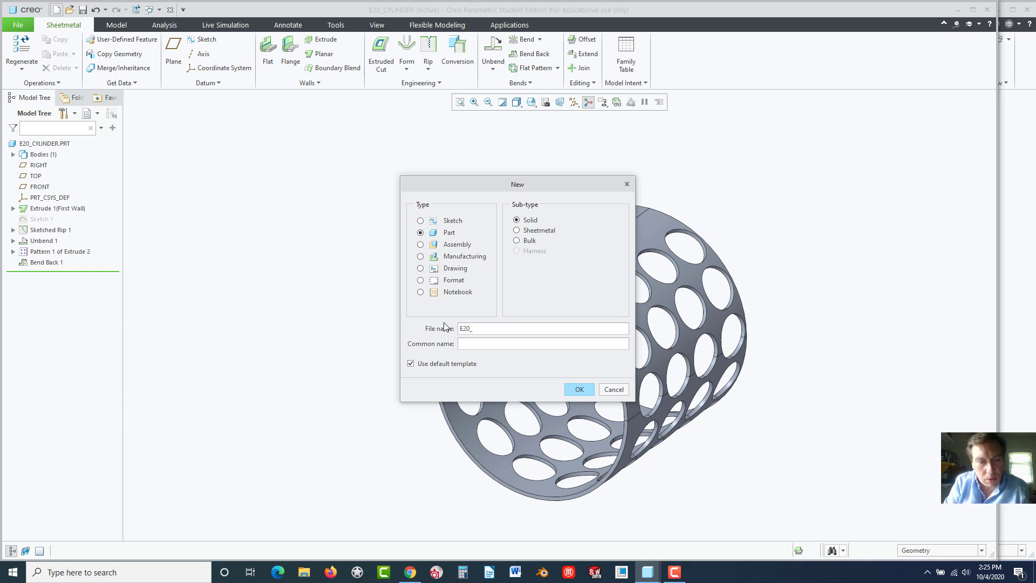
{"action": "left_click", "coordinate": [575, 391]}
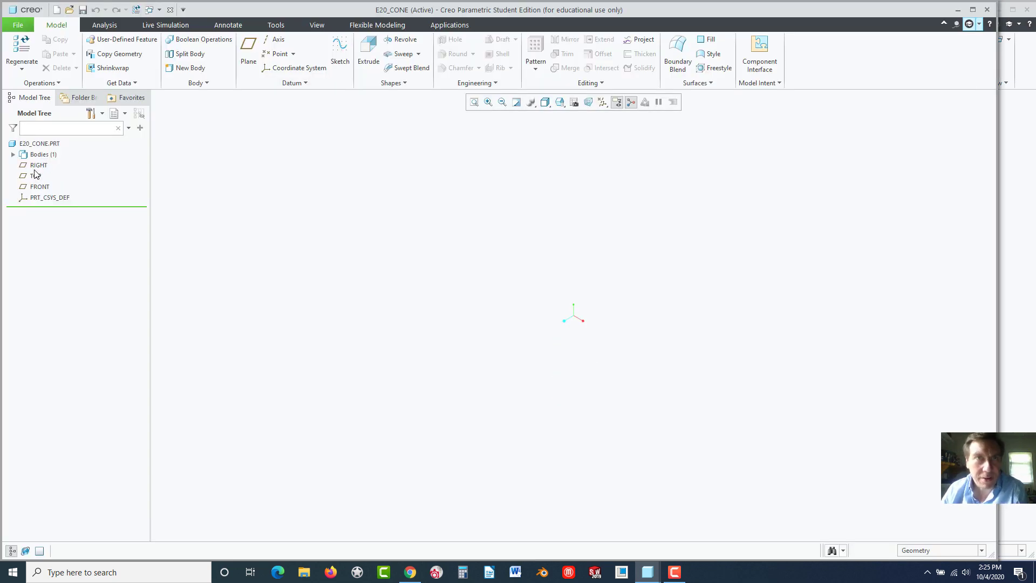
Start an Extrude on the FRONT plane and sketch a circle about 243 in in diameter centered on the origin
{"action": "left_click", "coordinate": [36, 187]}
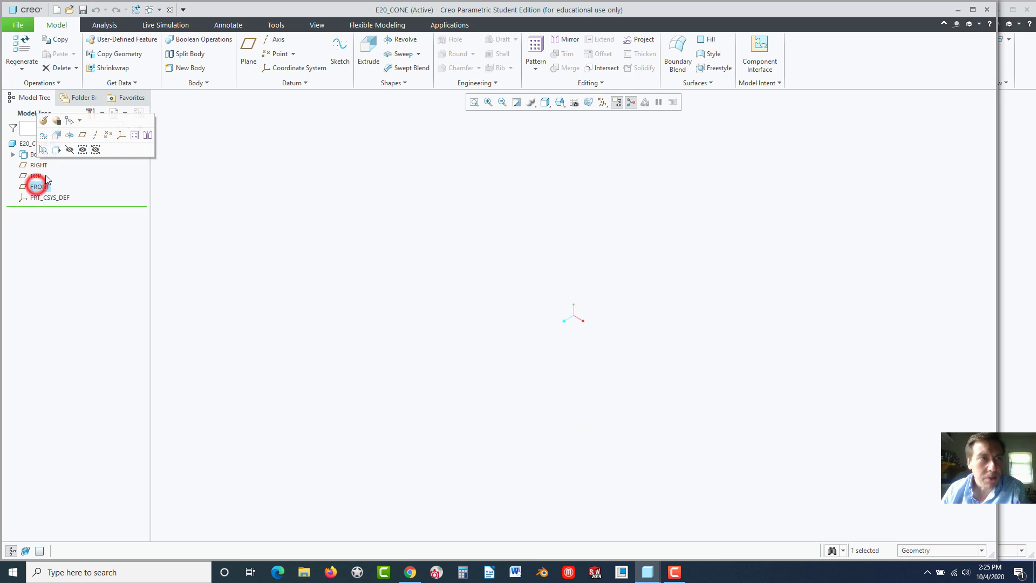
{"action": "left_click", "coordinate": [55, 135]}
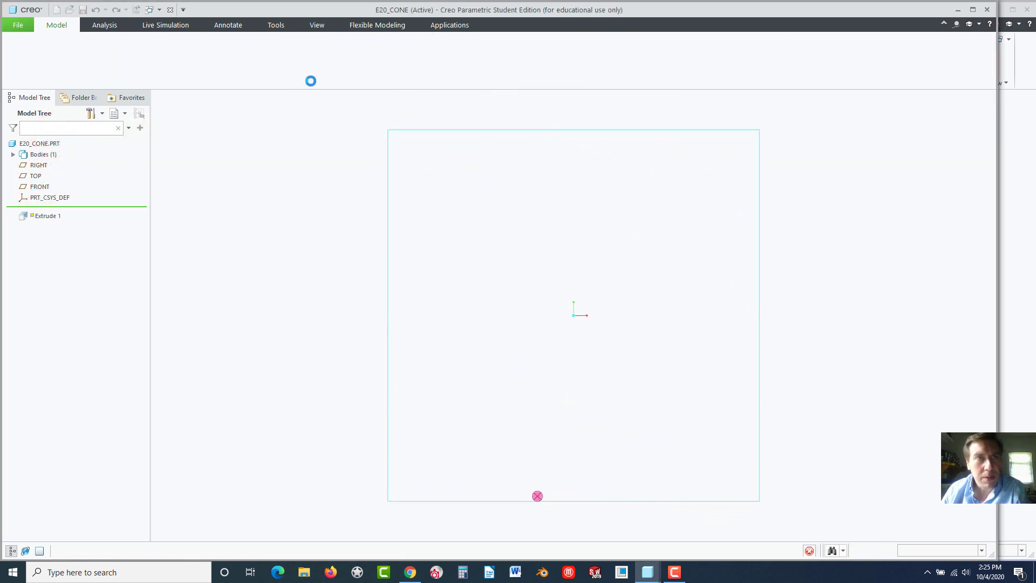
{"action": "left_click", "coordinate": [269, 68]}
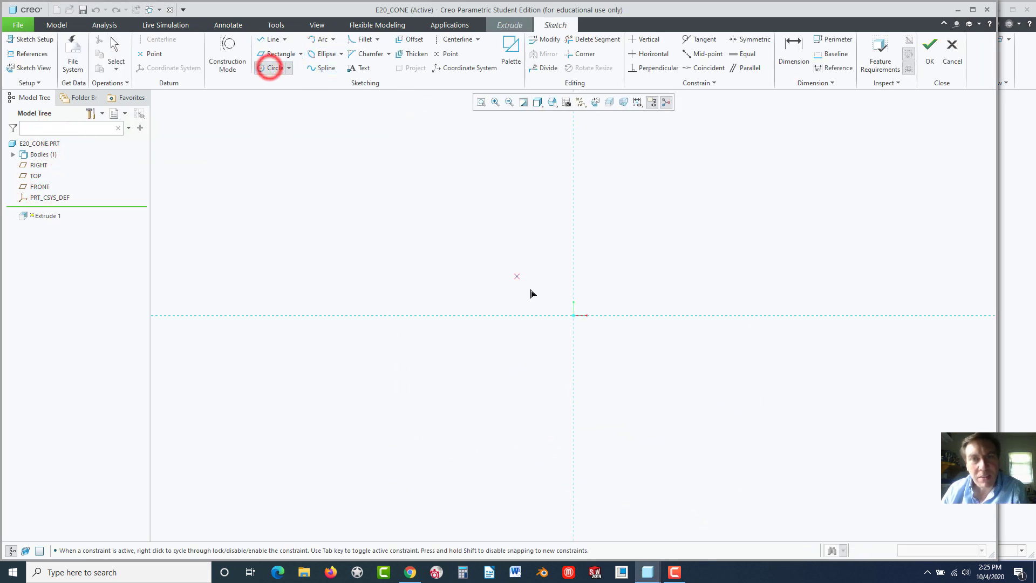
{"action": "left_click", "coordinate": [570, 316]}
{"action": "left_click", "coordinate": [649, 277]}
{"action": "middle_click", "coordinate": [649, 276]}
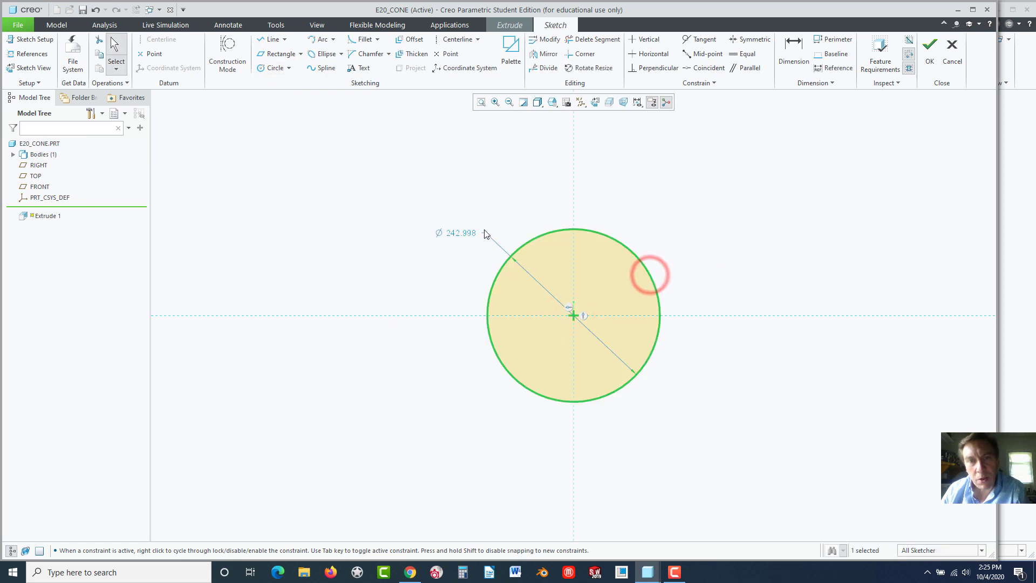
Set the circle's diameter to 2.5 in, bring its dimension text closer to the circle, and finish the sketch
{"action": "left_click", "coordinate": [456, 232]}
{"action": "double_click", "coordinate": [462, 237]}
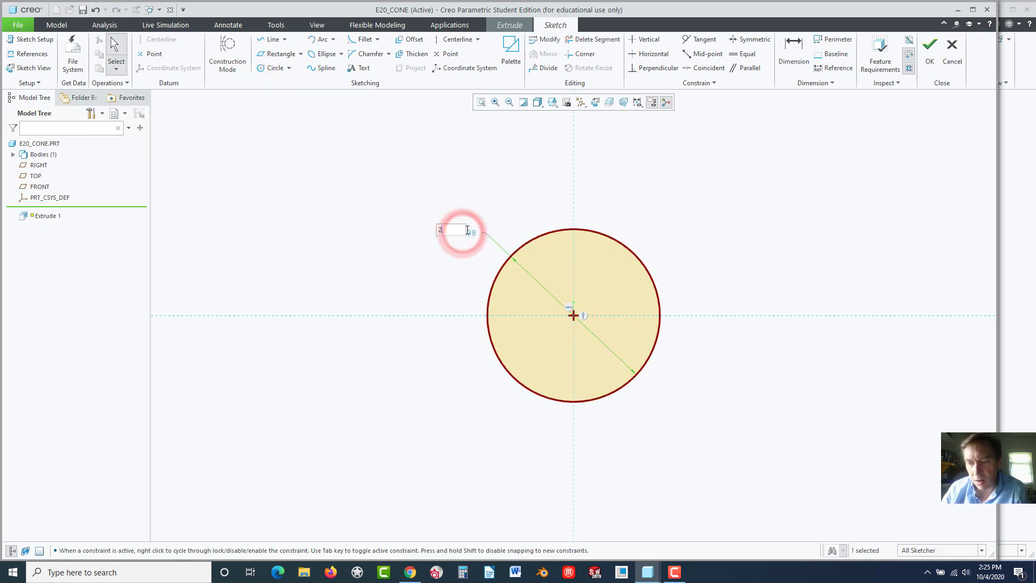
{"action": "type", "text": "2.5"}
{"action": "key", "text": "Return"}
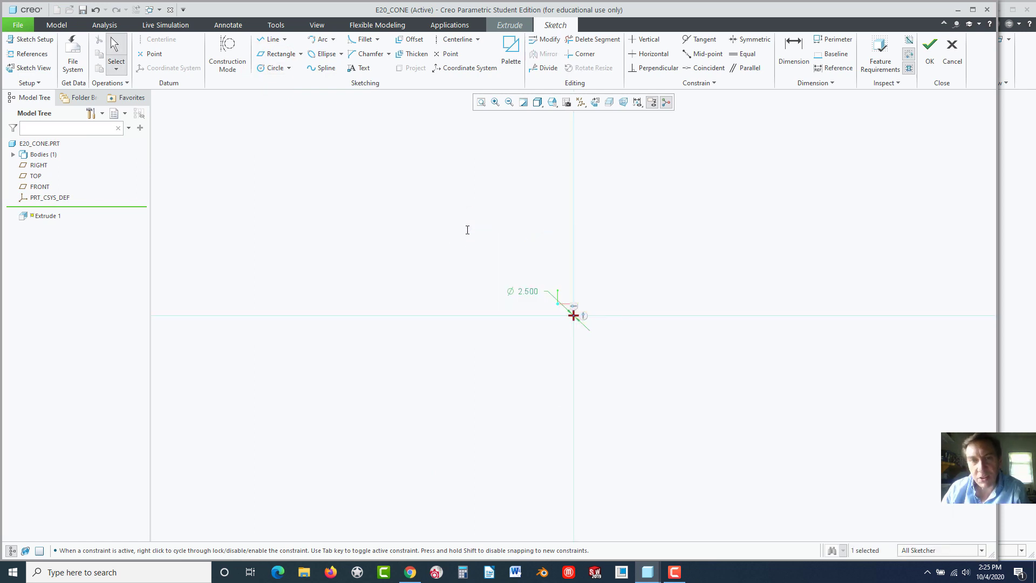
{"action": "left_click", "coordinate": [480, 104]}
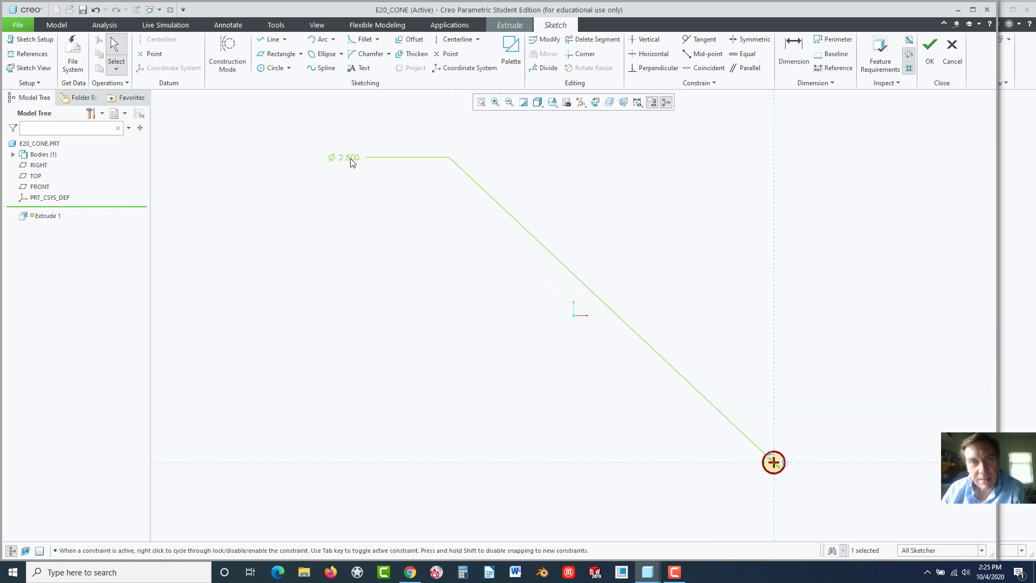
{"action": "left_click_drag", "start_coordinate": [352, 162], "coordinate": [753, 439]}
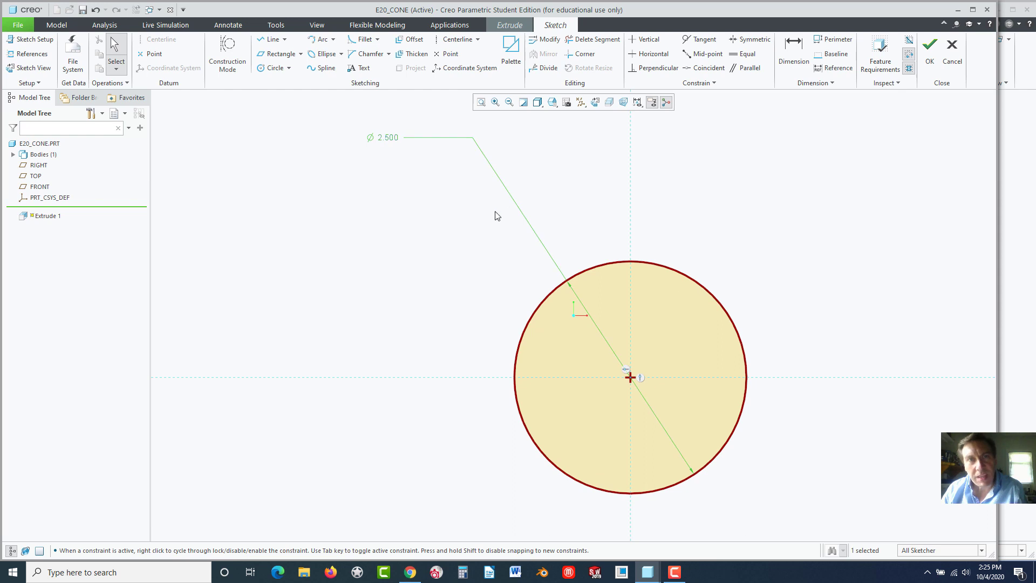
{"action": "left_click", "coordinate": [930, 50]}
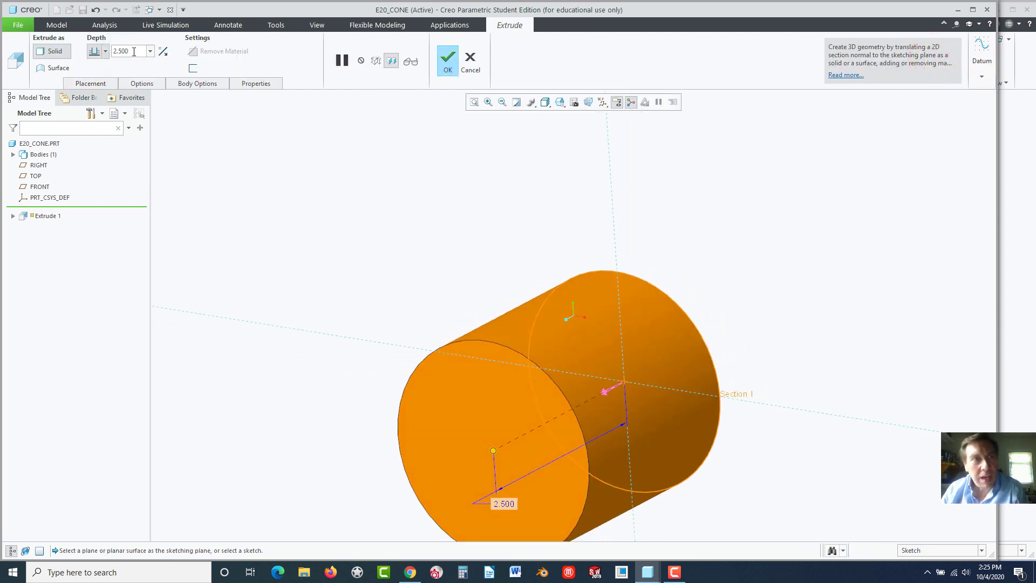
Add a -13 degree taper to the 2.5 in deep extrusion so it narrows away from the sketch, and complete it
{"action": "left_click", "coordinate": [140, 83]}
{"action": "left_click", "coordinate": [133, 181]}
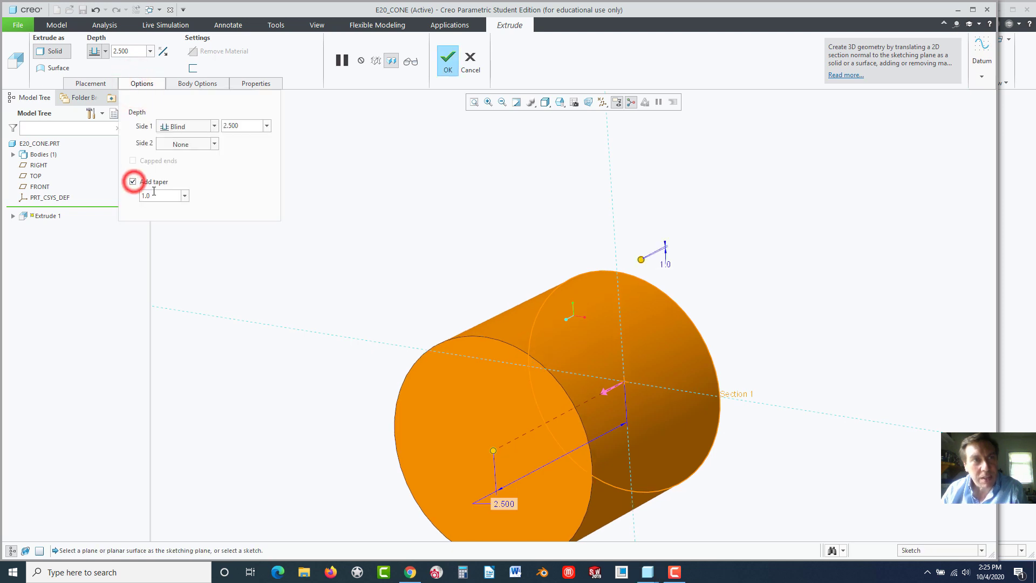
{"action": "double_click", "coordinate": [154, 195]}
{"action": "type", "text": "-1"}
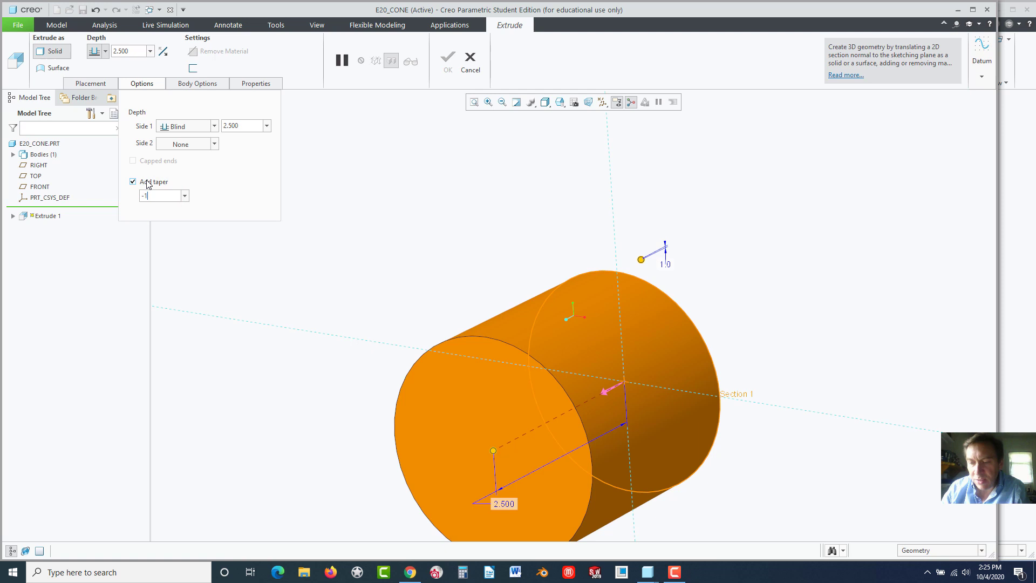
{"action": "type", "text": "3"}
{"action": "key", "text": "Return"}
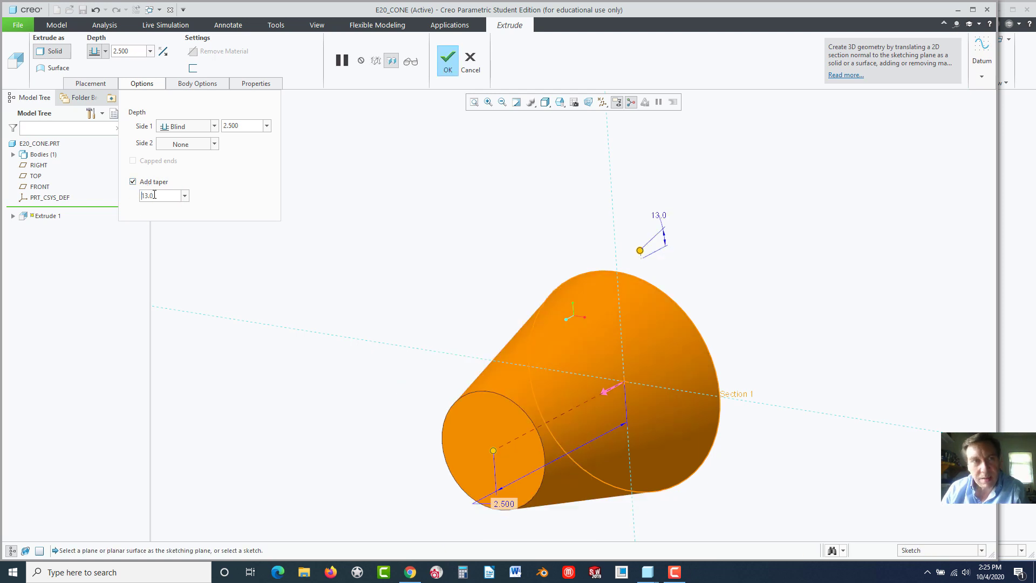
{"action": "left_click", "coordinate": [446, 63]}
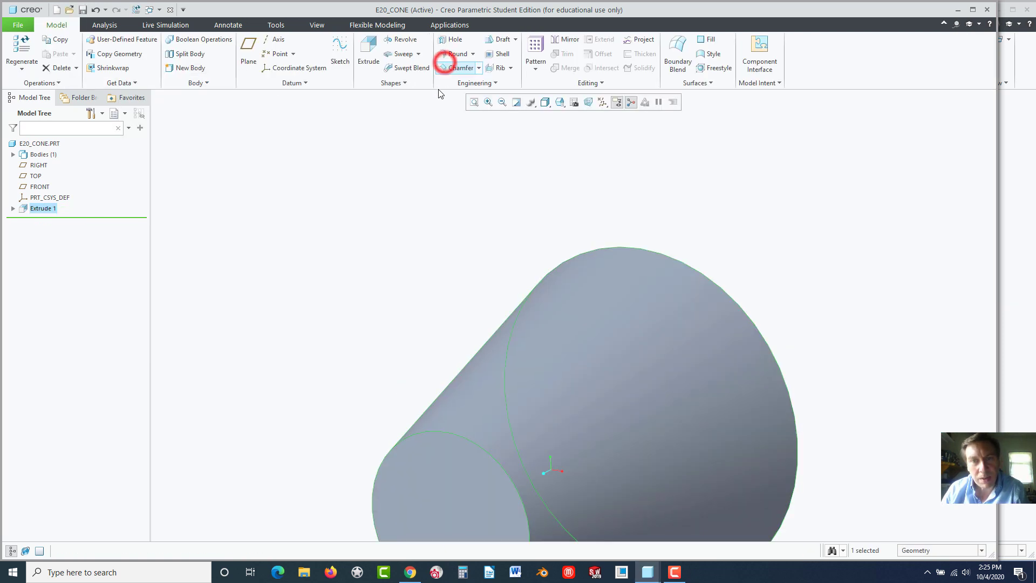
{"action": "left_click", "coordinate": [312, 203]}
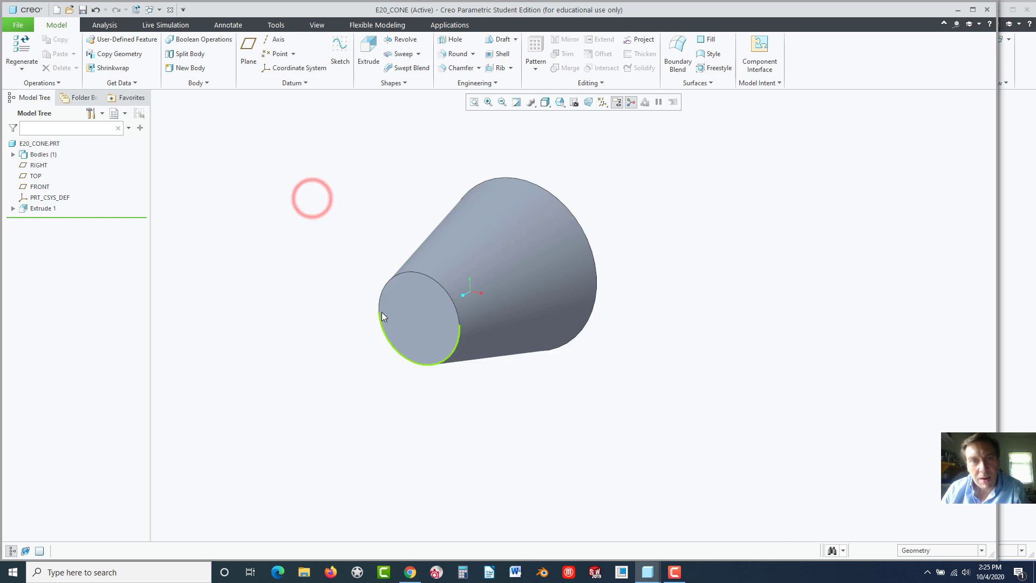
Convert the solid cone to sheet metal with the shell method and a wall thickness of 0.062 in
{"action": "left_click", "coordinate": [43, 84]}
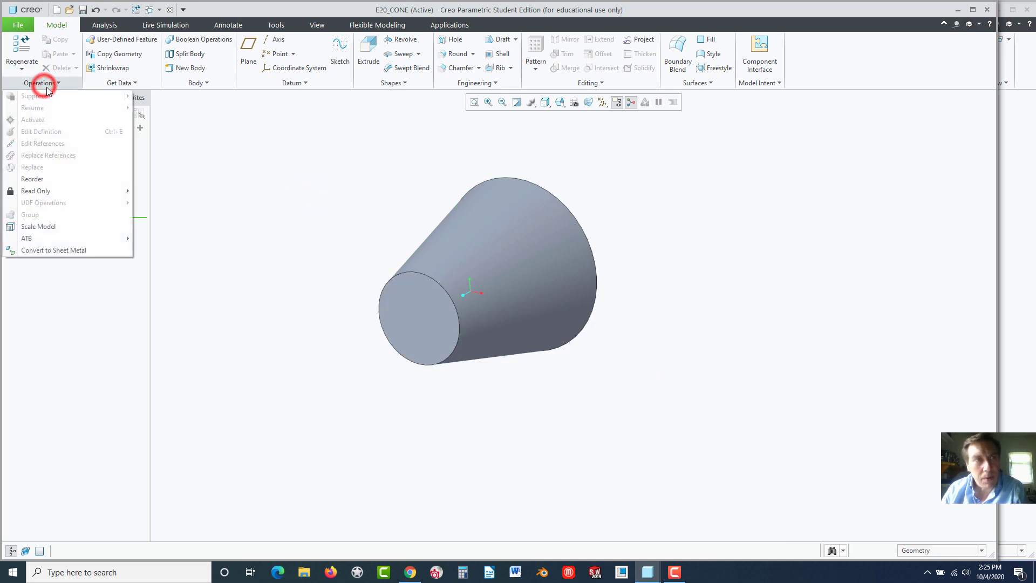
{"action": "left_click", "coordinate": [51, 250]}
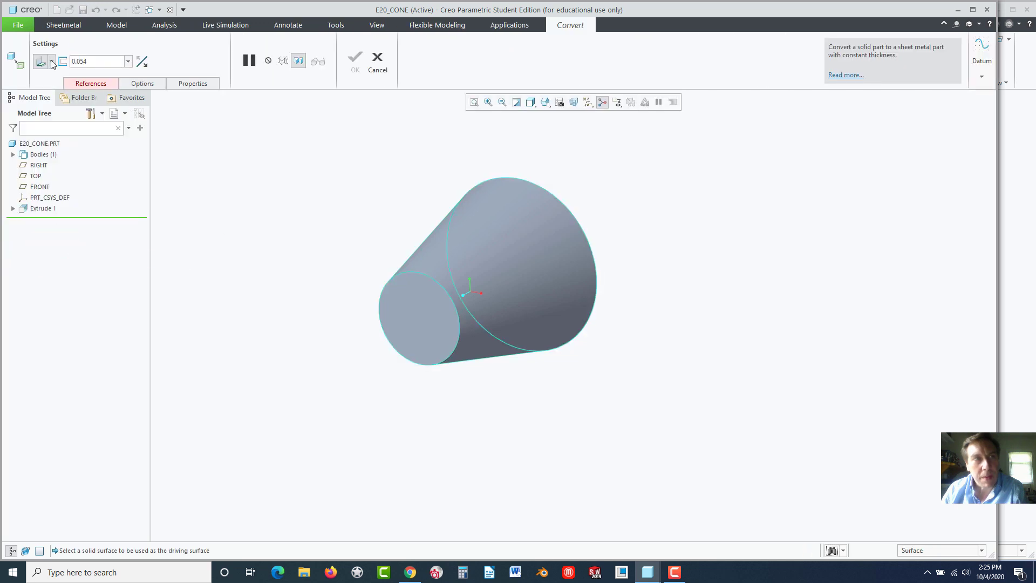
{"action": "left_click", "coordinate": [51, 61]}
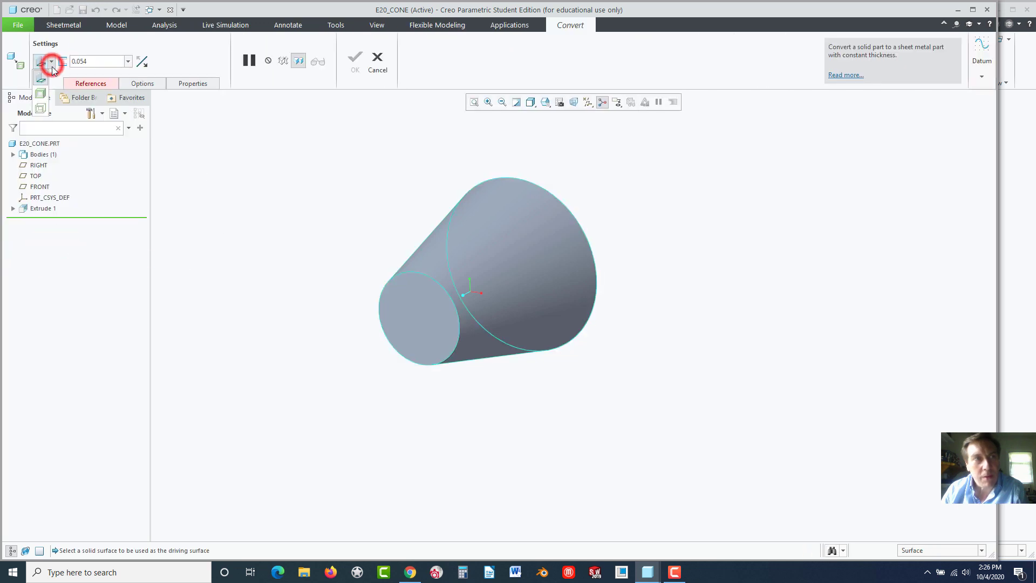
{"action": "left_click", "coordinate": [42, 94]}
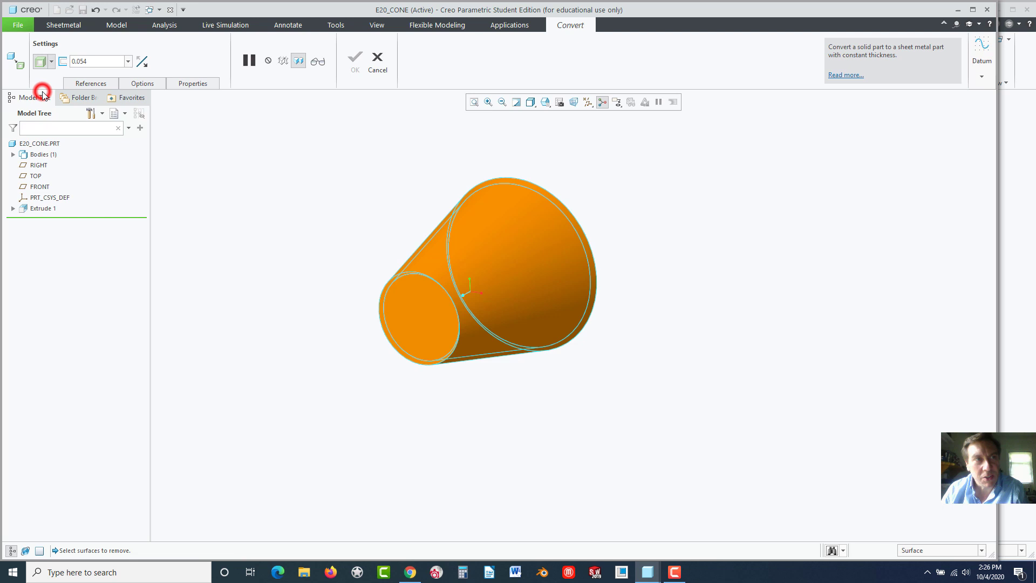
{"action": "double_click", "coordinate": [89, 61]}
{"action": "type", "text": ".062"}
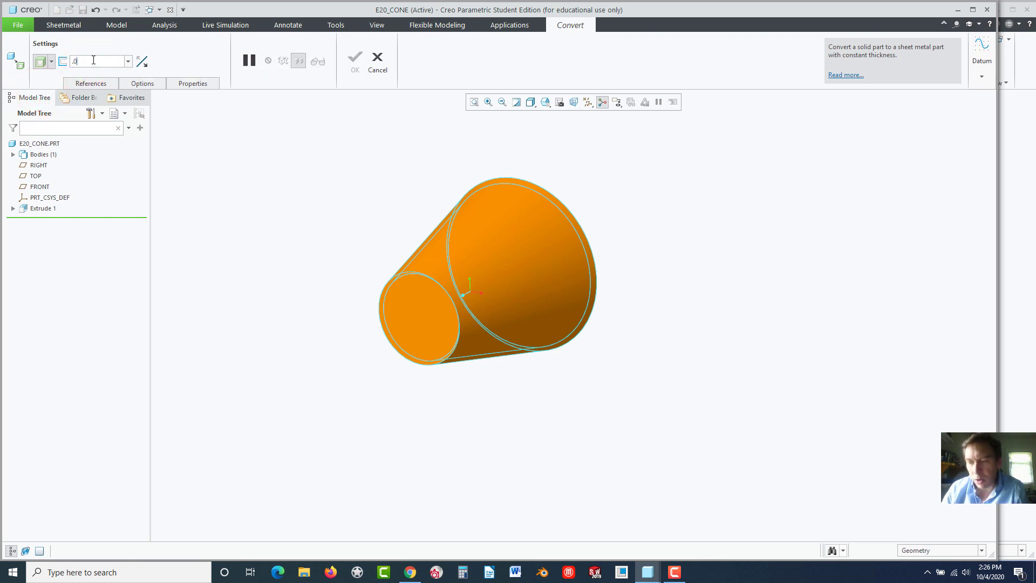
Remove the small and large circular end faces from the shell and complete the sheet metal conversion
{"action": "left_click", "coordinate": [400, 309]}
{"action": "scroll", "coordinate": [420, 315], "scroll_direction": "up", "scroll_amount": 2}
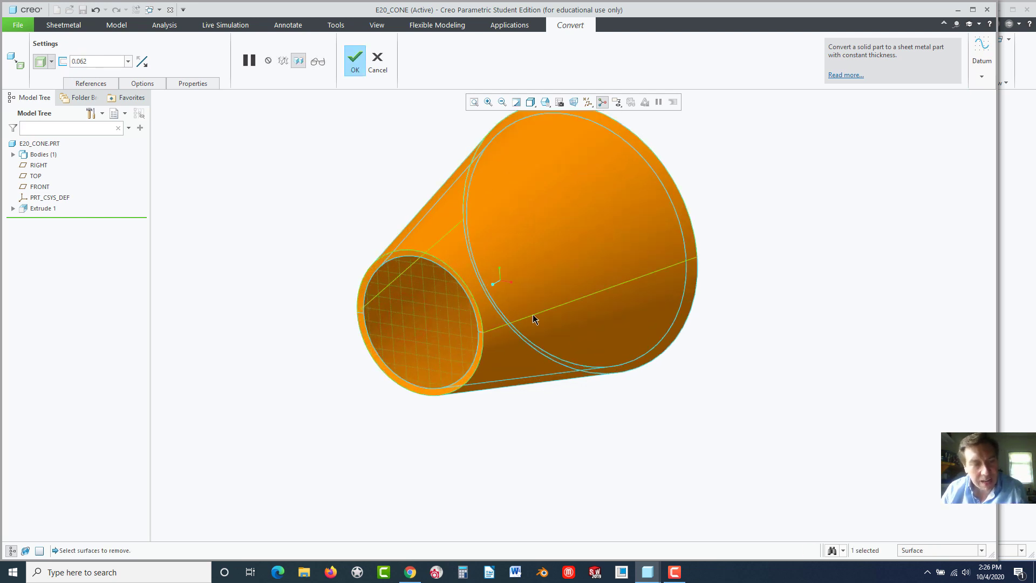
{"action": "middle_click_drag", "start_coordinate": [548, 310], "coordinate": [553, 296]}
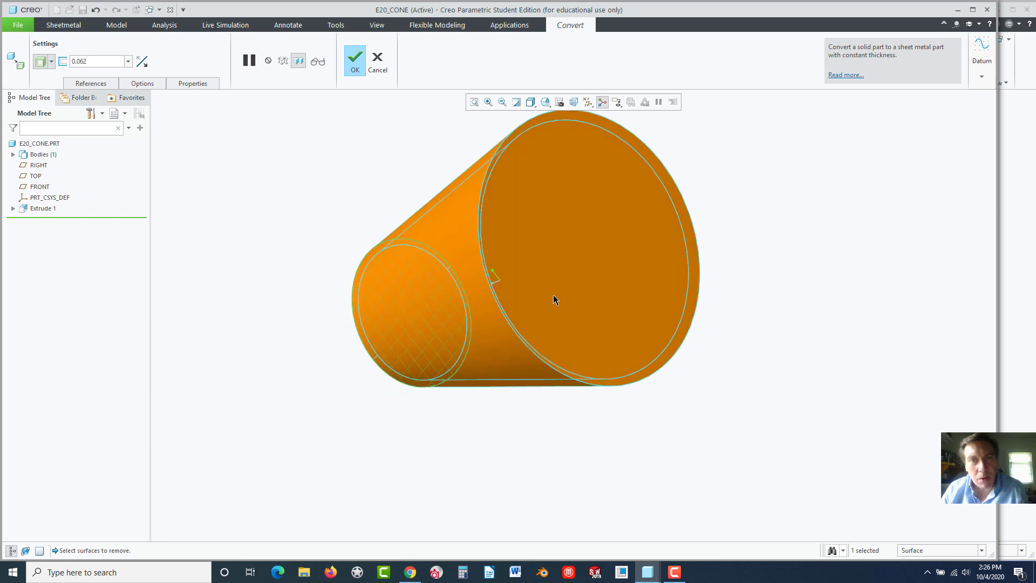
{"action": "left_click", "coordinate": [565, 267]}
{"action": "mouse_move", "coordinate": [493, 307]}
{"action": "middle_mouse_down"}
{"action": "mouse_move", "coordinate": [458, 310]}
{"action": "mouse_move", "coordinate": [557, 270]}
{"action": "mouse_move", "coordinate": [555, 282]}
{"action": "mouse_move", "coordinate": [458, 296]}
{"action": "mouse_move", "coordinate": [518, 289]}
{"action": "middle_mouse_up"}
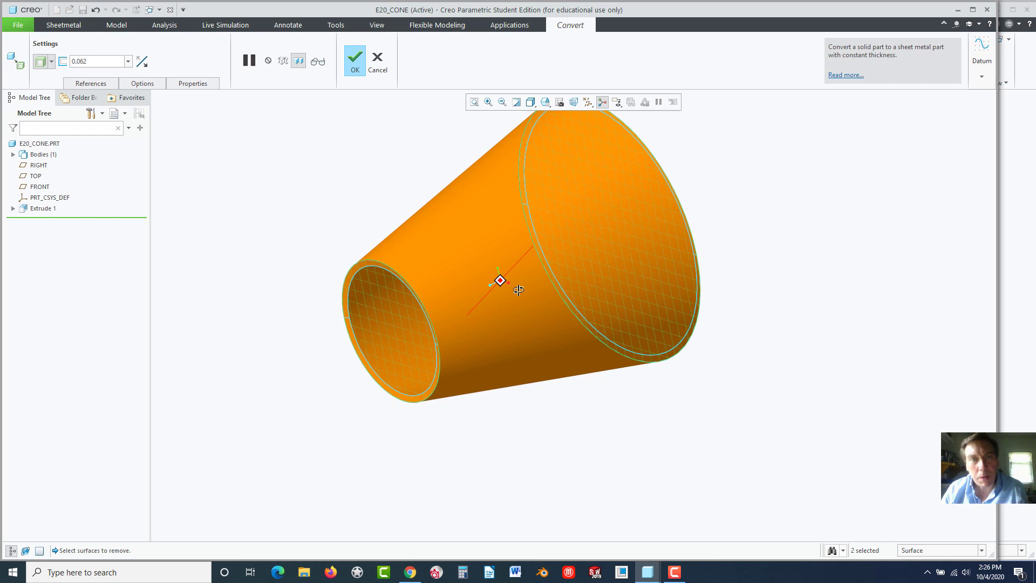
{"action": "left_click", "coordinate": [354, 59]}
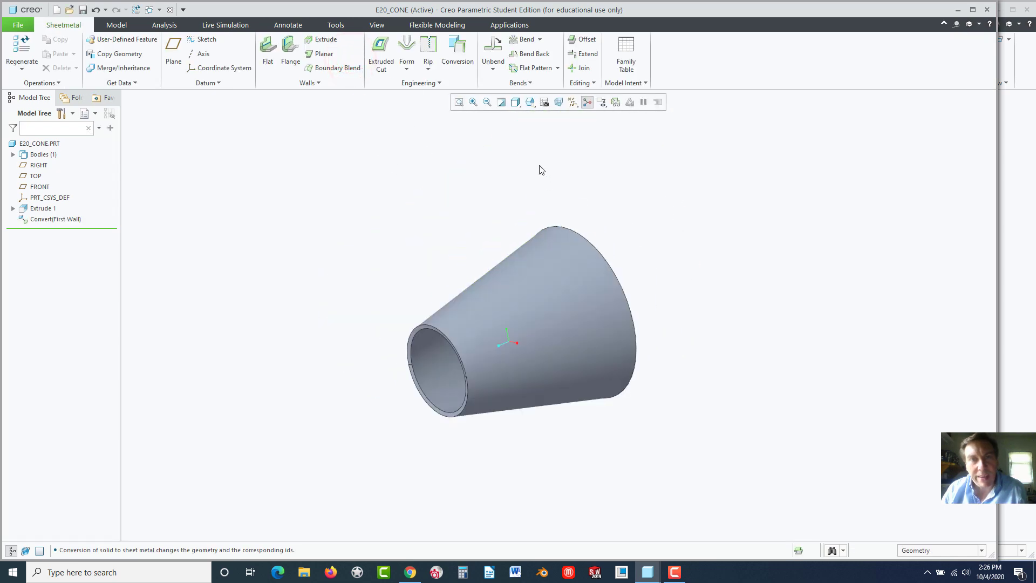
Sketch a vertical line about 2.7 in long on the TOP plane along the cone's axis, extending past both ends
{"action": "scroll", "coordinate": [541, 170], "scroll_direction": "down", "scroll_amount": 2}
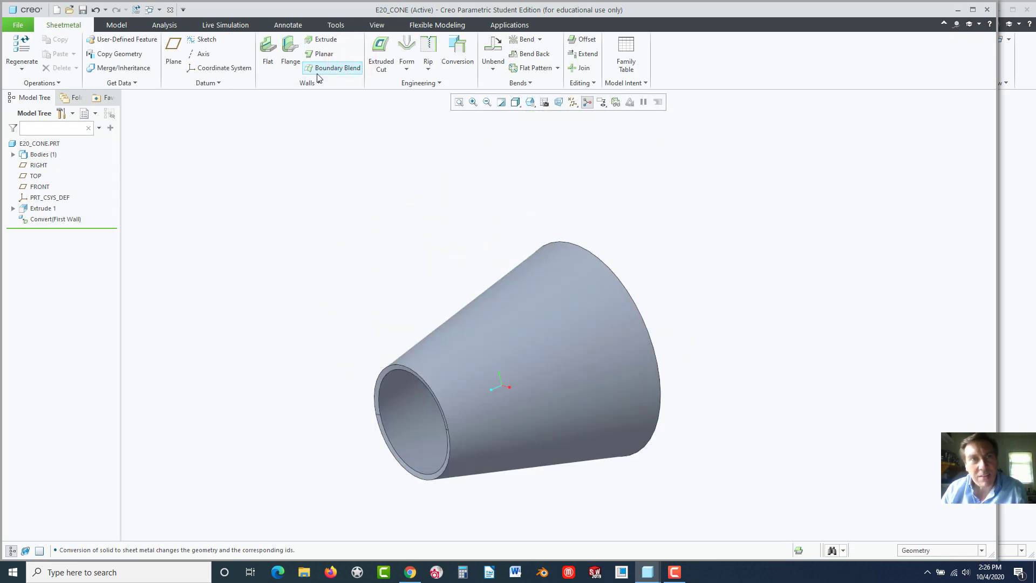
{"action": "left_click", "coordinate": [35, 176]}
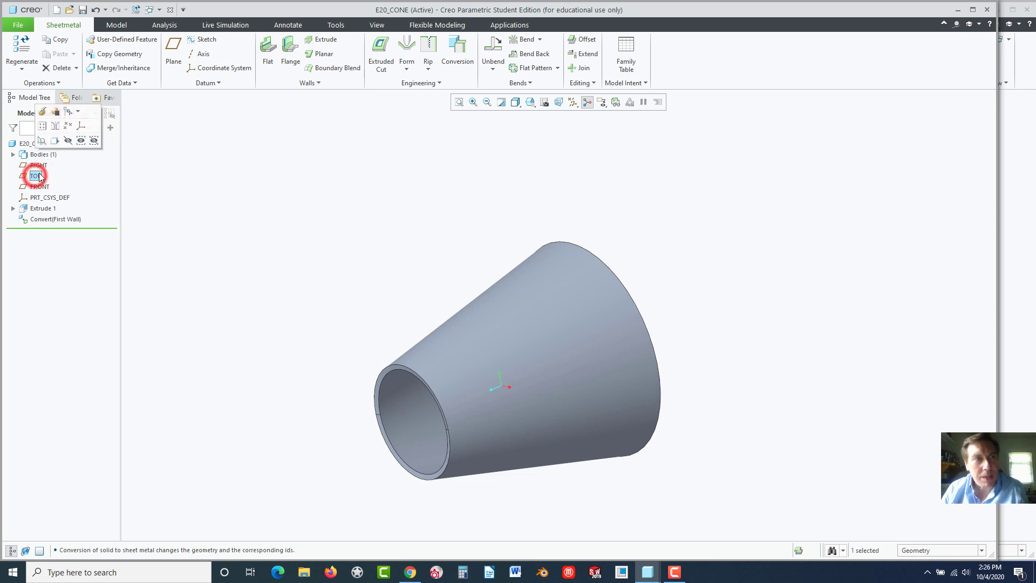
{"action": "left_click", "coordinate": [216, 42]}
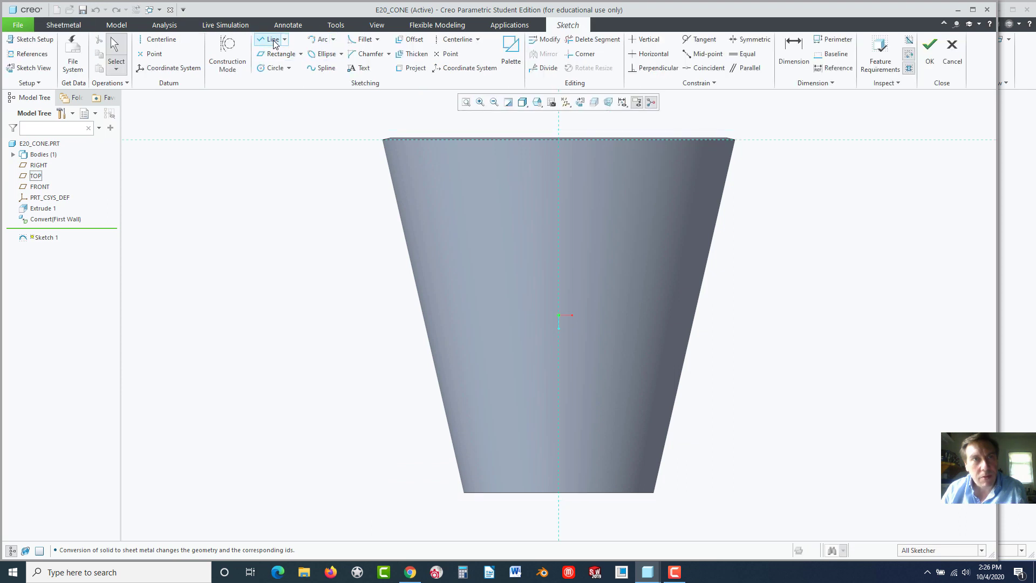
{"action": "left_click", "coordinate": [273, 40]}
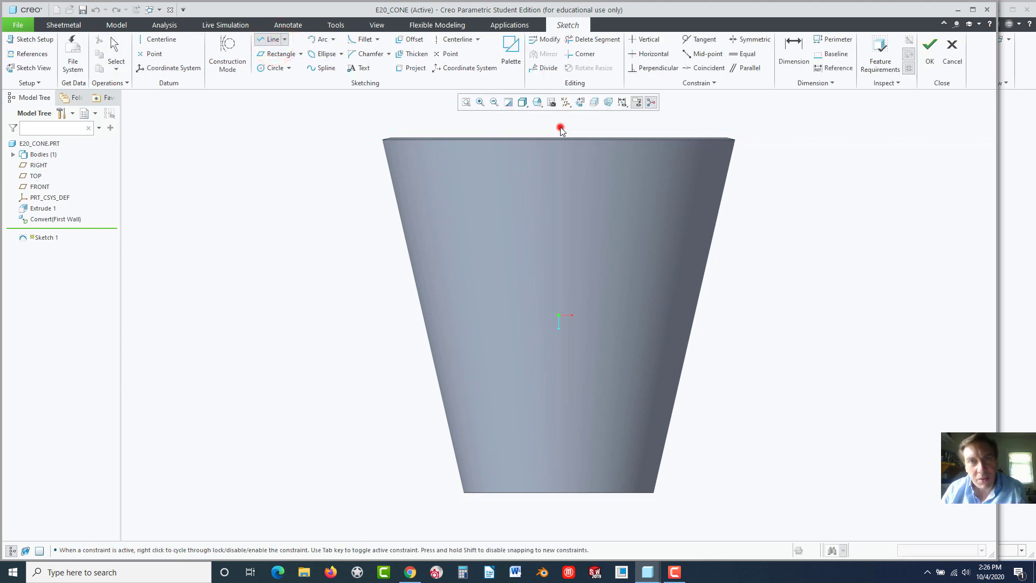
{"action": "left_click", "coordinate": [558, 127]}
{"action": "left_click", "coordinate": [558, 507]}
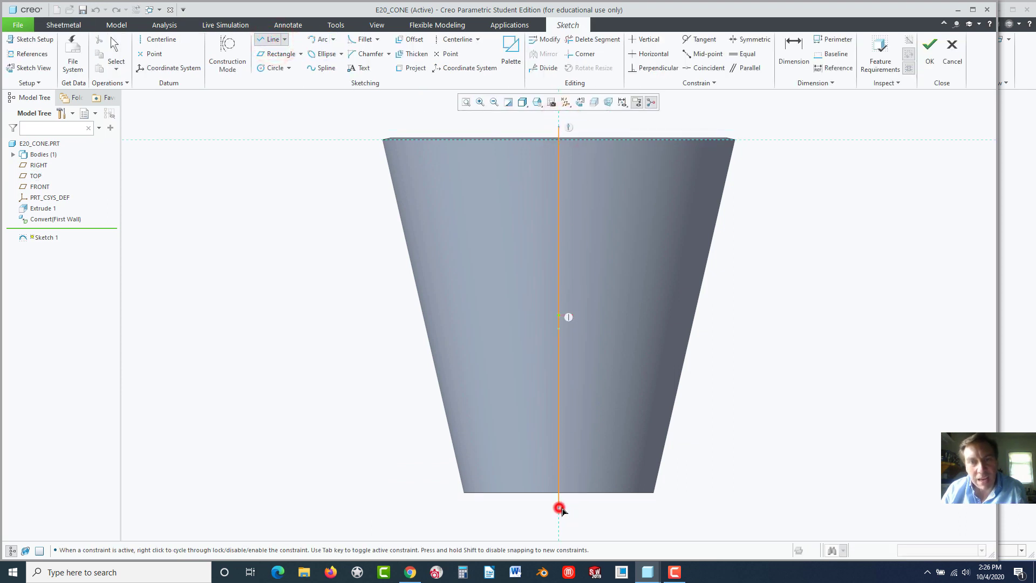
{"action": "middle_click", "coordinate": [734, 396]}
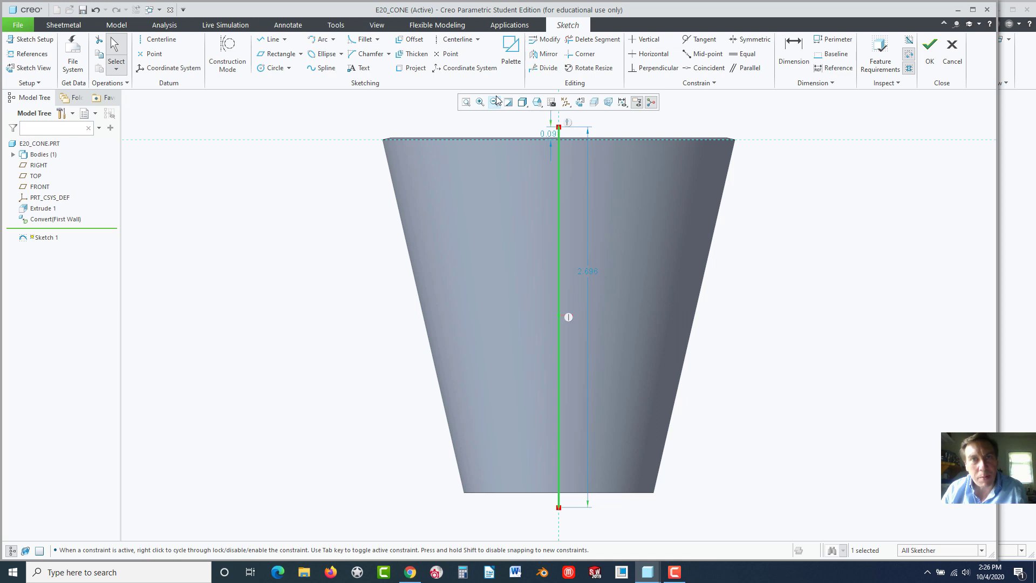
Set the line's overhang beyond the cone's large end to 0.1 in and finish the sketch
{"action": "double_click", "coordinate": [549, 134]}
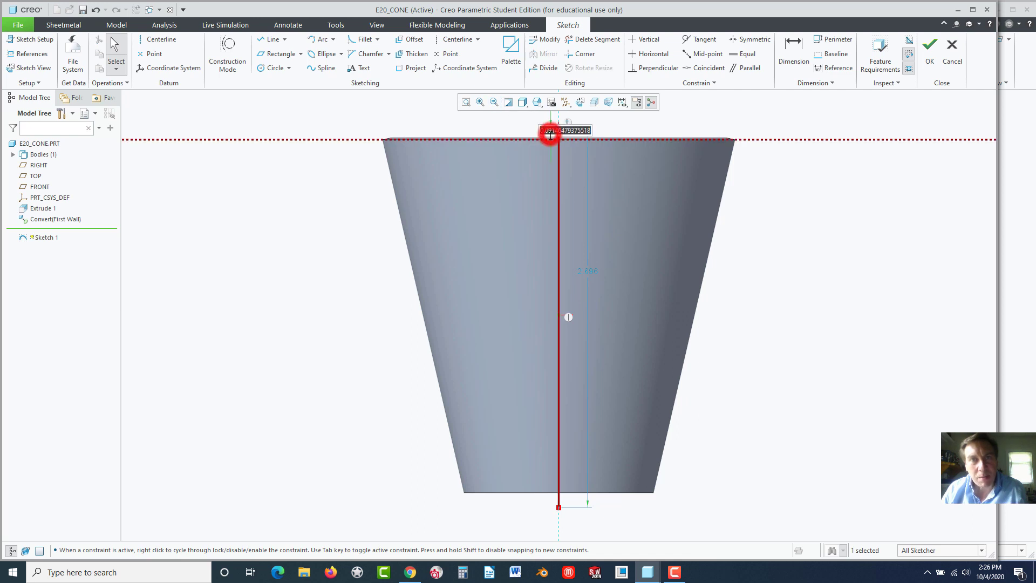
{"action": "type", "text": ".1"}
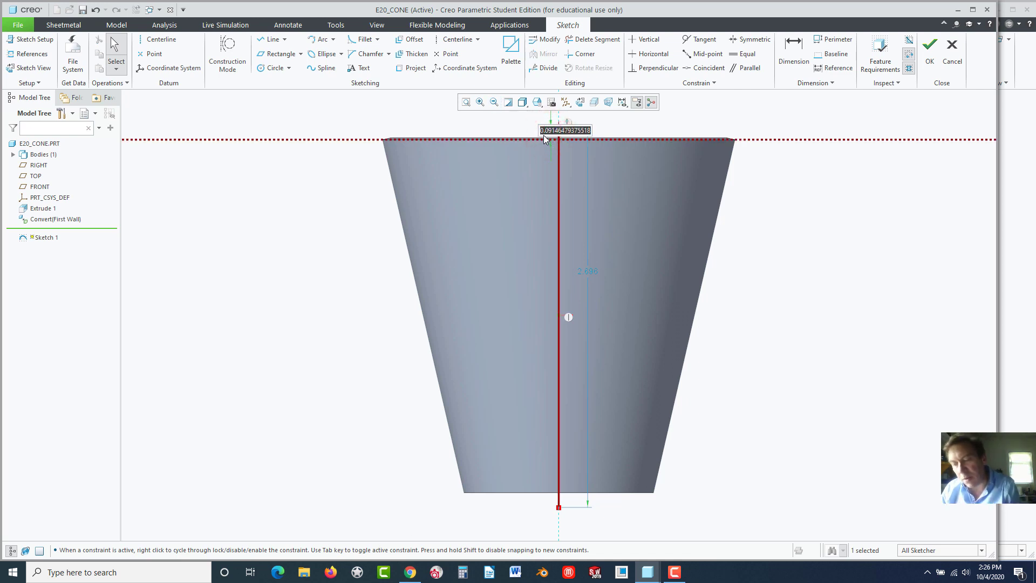
{"action": "key", "text": "Return"}
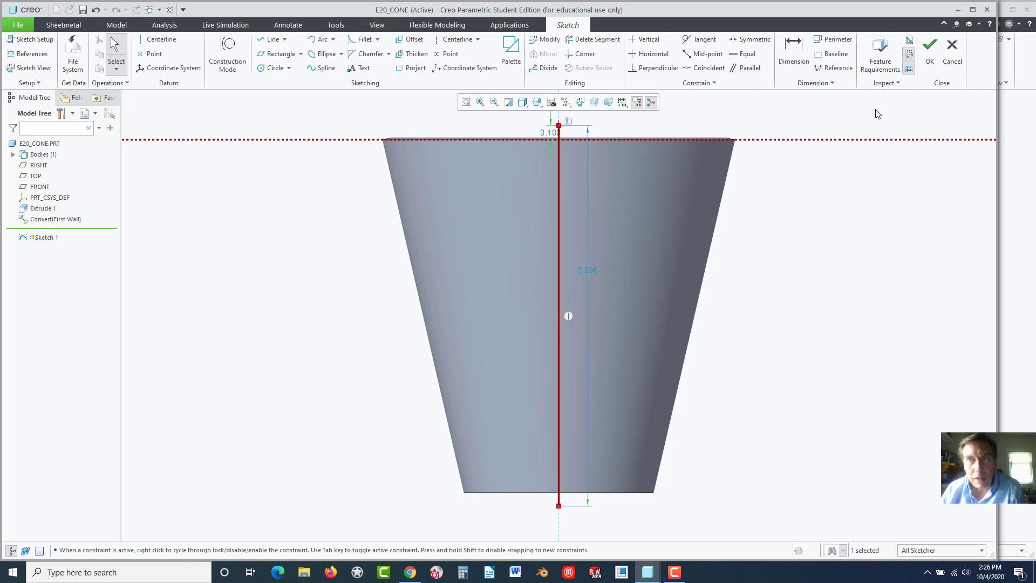
{"action": "left_click", "coordinate": [928, 57]}
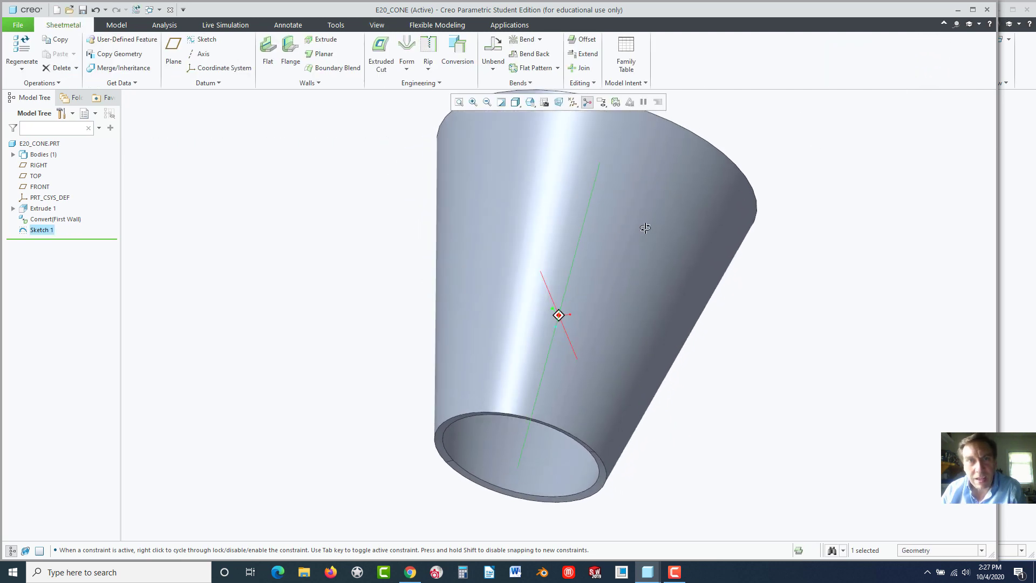
Create a sketched rip through the cone wall along the axis line, flipping the projection to the opposite side of the sketch plane
{"action": "left_click", "coordinate": [428, 62]}
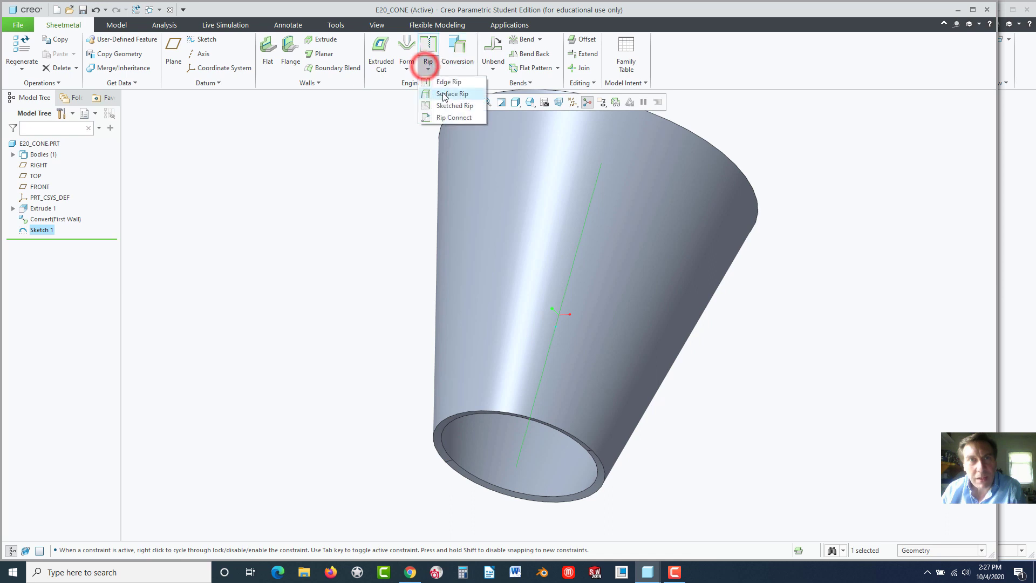
{"action": "left_click", "coordinate": [441, 103]}
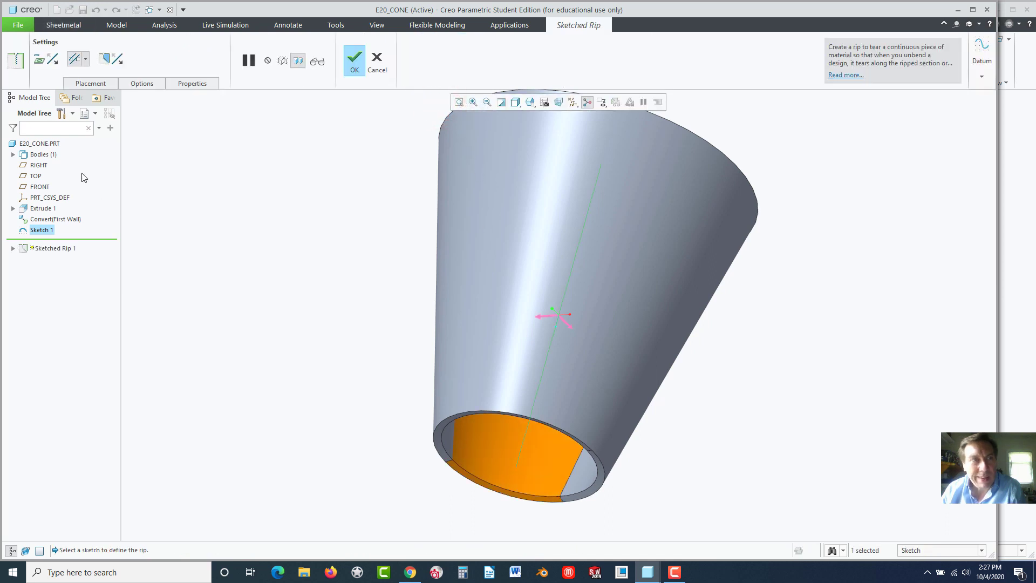
{"action": "left_click", "coordinate": [56, 60]}
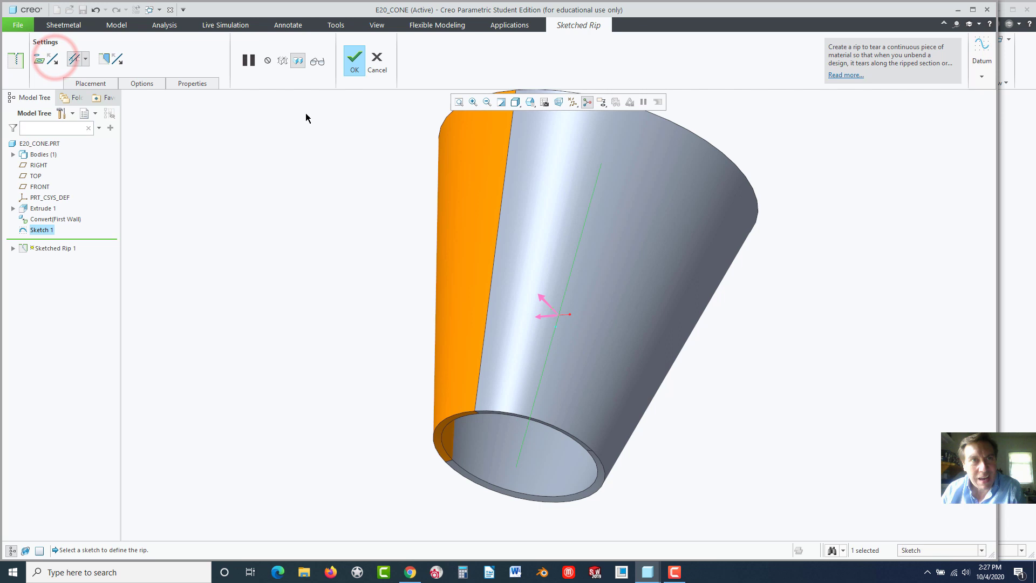
{"action": "left_click", "coordinate": [352, 59]}
{"action": "left_click", "coordinate": [358, 233]}
{"action": "mouse_move", "coordinate": [358, 234]}
{"action": "middle_mouse_down"}
{"action": "mouse_move", "coordinate": [510, 251]}
{"action": "mouse_move", "coordinate": [541, 231]}
{"action": "mouse_move", "coordinate": [412, 176]}
{"action": "middle_mouse_up"}
{"action": "left_click", "coordinate": [338, 150]}
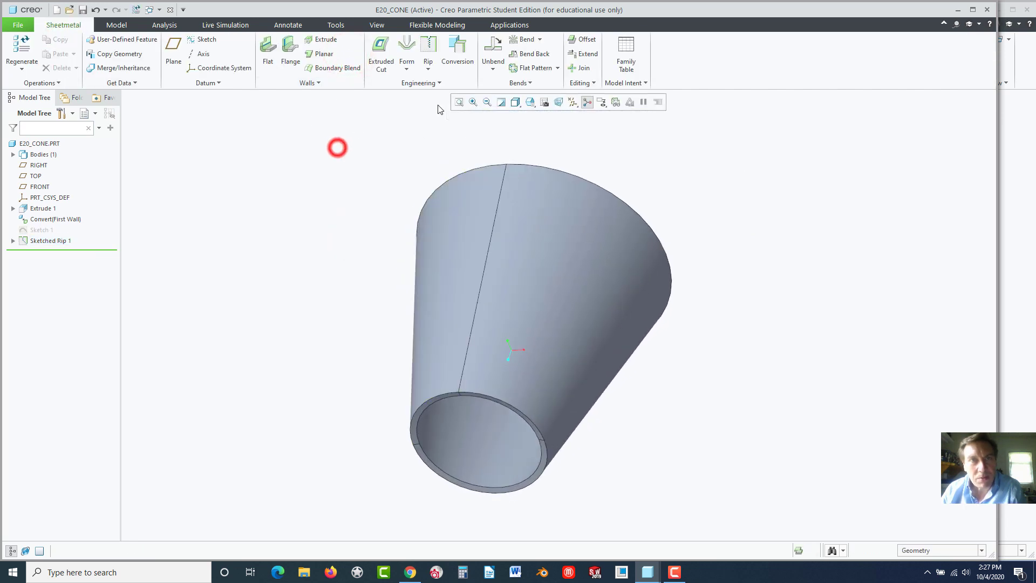
Unbend the ripped cone into a flat pattern with the rip edge as the fixed geometry
{"action": "left_click", "coordinate": [492, 47]}
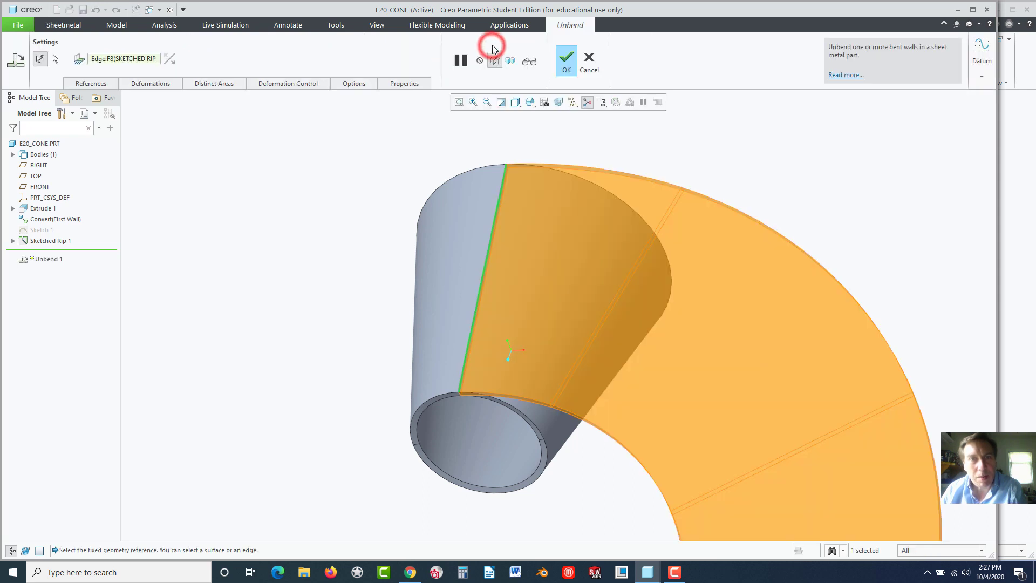
{"action": "left_click", "coordinate": [566, 62]}
{"action": "scroll", "coordinate": [579, 308], "scroll_direction": "up", "scroll_amount": 3}
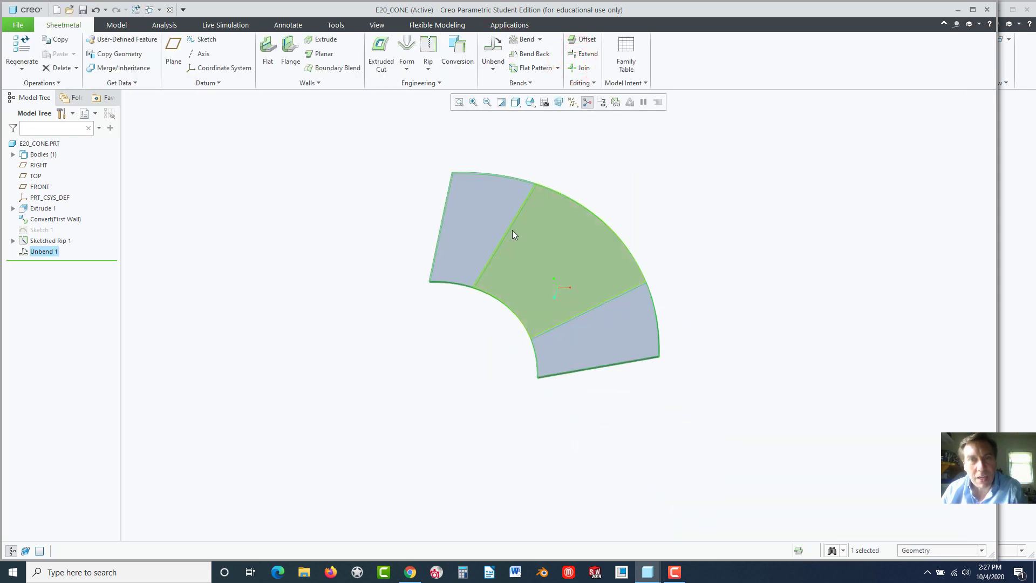
Bend the flattened pattern back into its cone shape
{"action": "left_click", "coordinate": [529, 53]}
{"action": "left_click", "coordinate": [372, 60]}
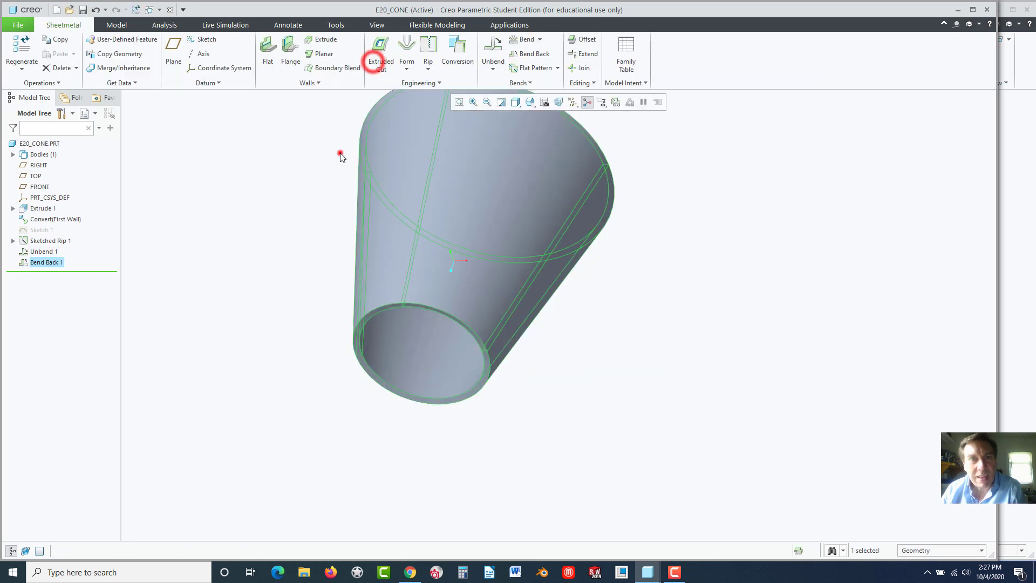
{"action": "left_click", "coordinate": [339, 152]}
{"action": "scroll", "coordinate": [509, 336], "scroll_direction": "up", "scroll_amount": 3}
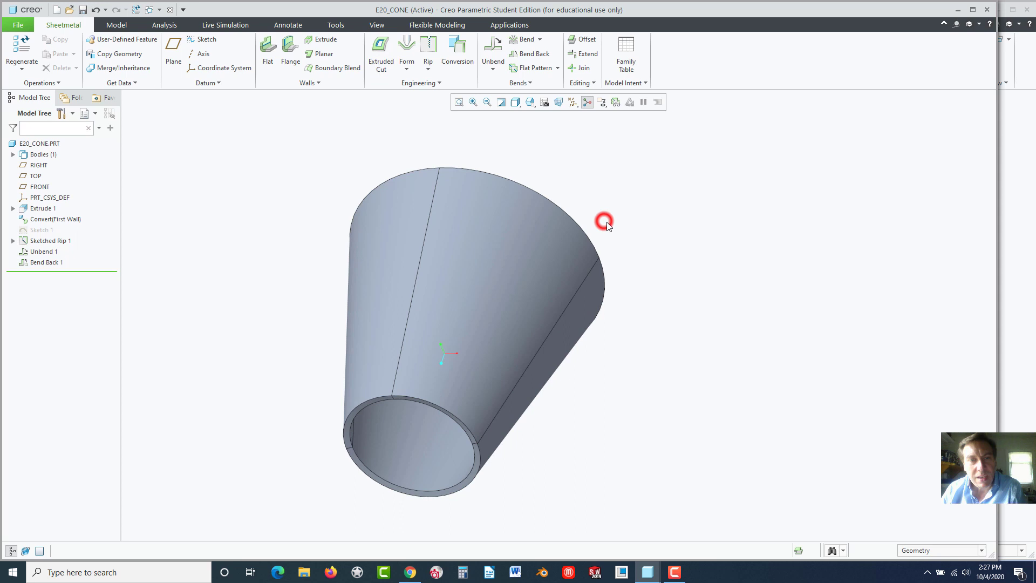
{"action": "mouse_move", "coordinate": [552, 261]}
{"action": "middle_mouse_down"}
{"action": "mouse_move", "coordinate": [592, 205]}
{"action": "mouse_move", "coordinate": [534, 254]}
{"action": "middle_mouse_up"}
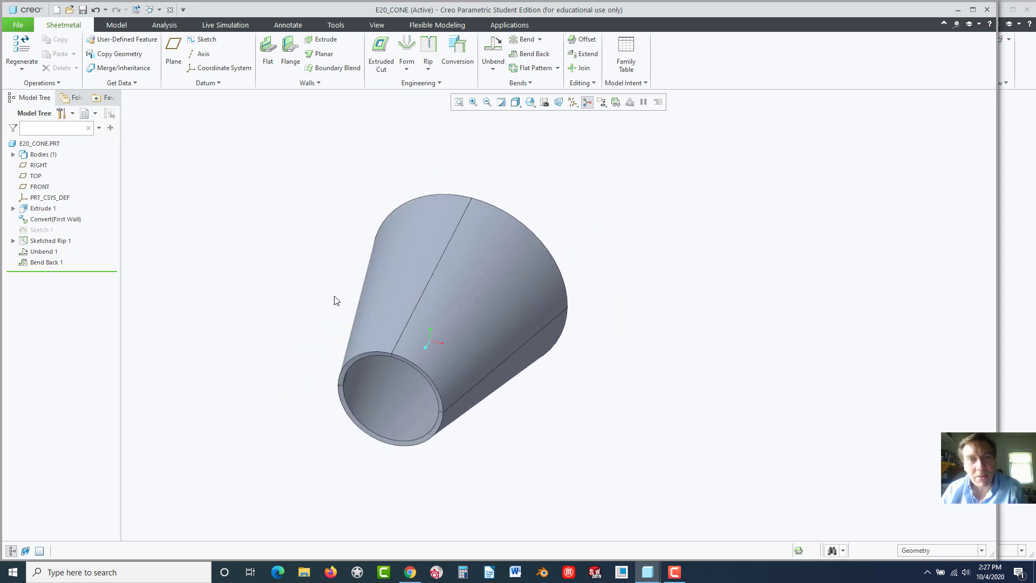
{"action": "left_click", "coordinate": [305, 236]}
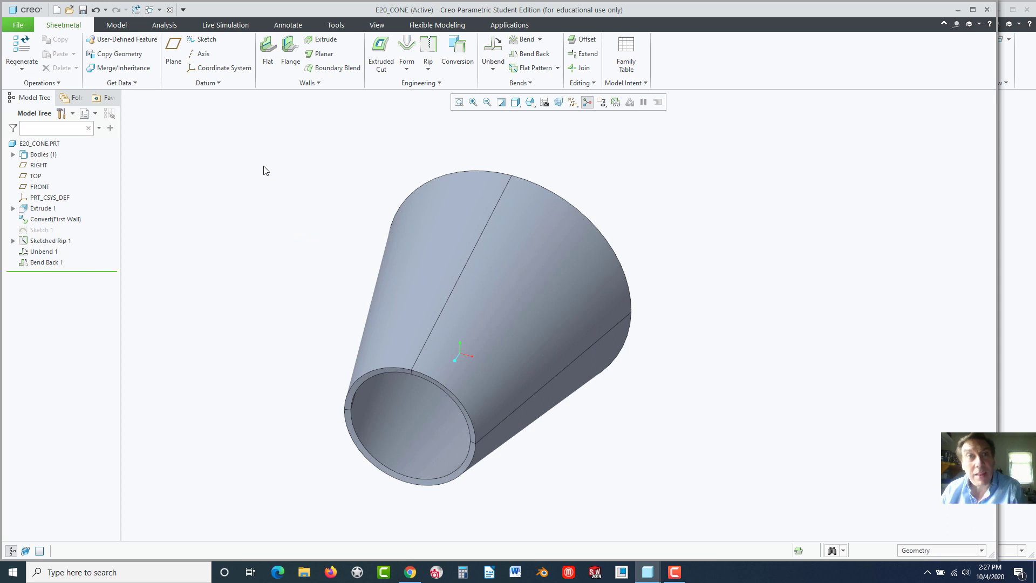
Create a new sheetmetal part named E2_LOFT with the default template
{"action": "left_click", "coordinate": [57, 10]}
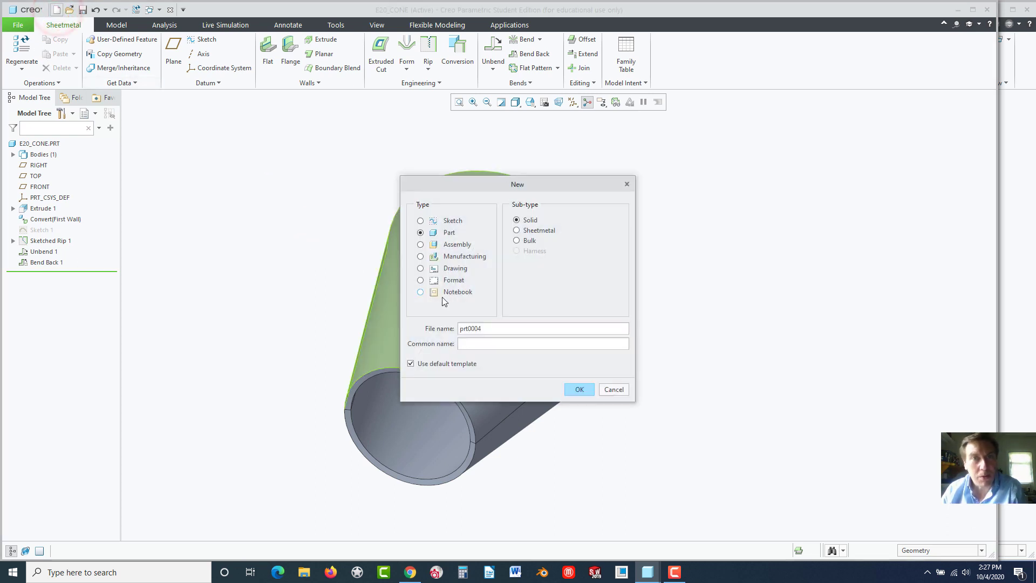
{"action": "left_click", "coordinate": [516, 231]}
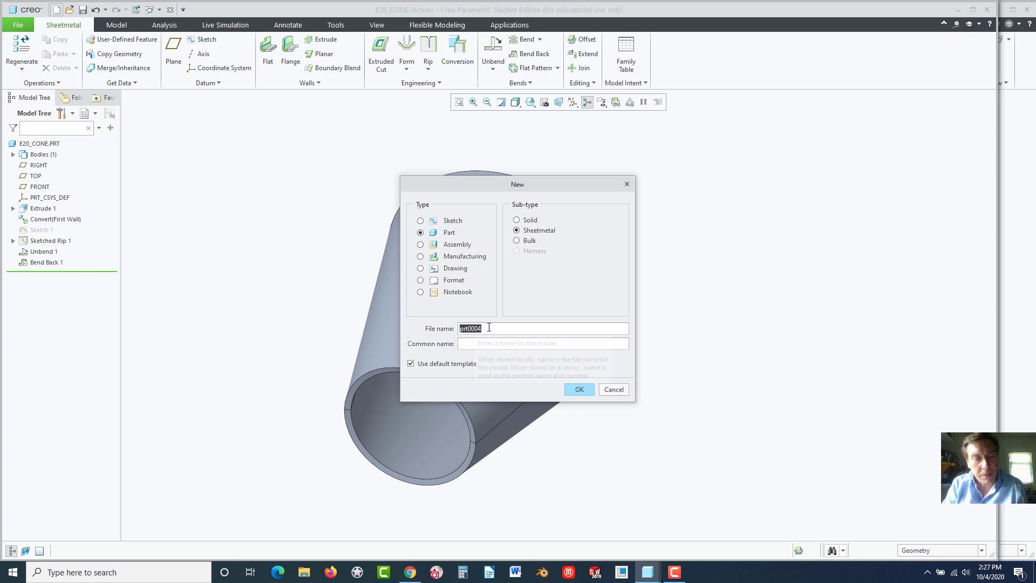
{"action": "type", "text": "E2_LOFT"}
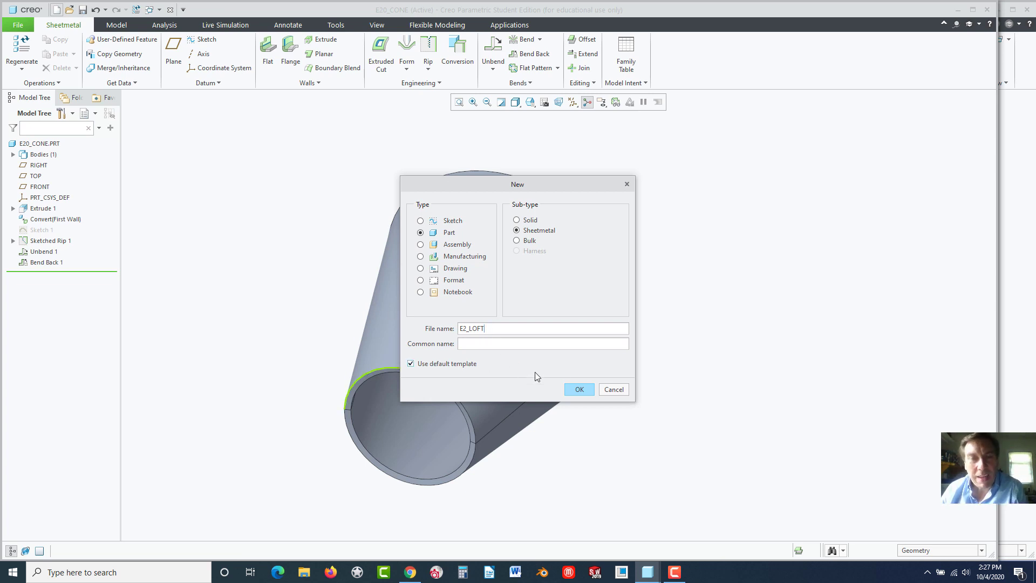
{"action": "left_click", "coordinate": [578, 390]}
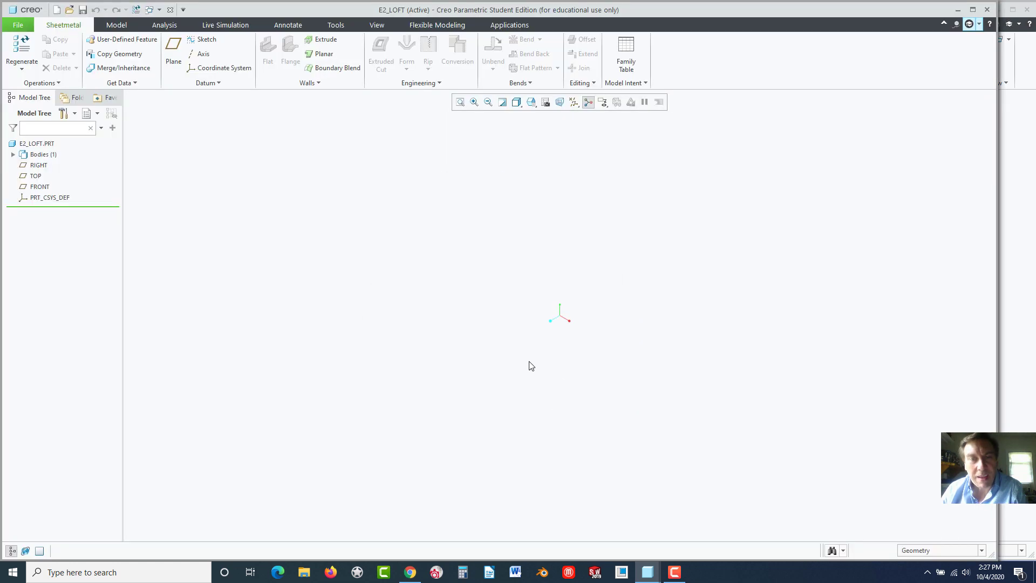
Start a sketch on the FRONT plane and add vertical and horizontal centerlines through the origin
{"action": "left_click", "coordinate": [38, 187]}
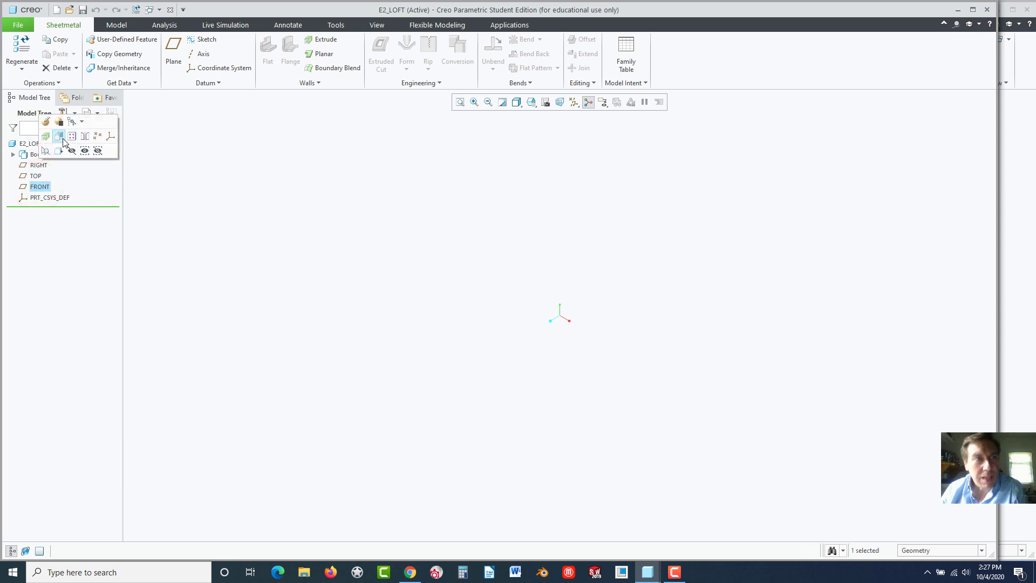
{"action": "left_click", "coordinate": [201, 41]}
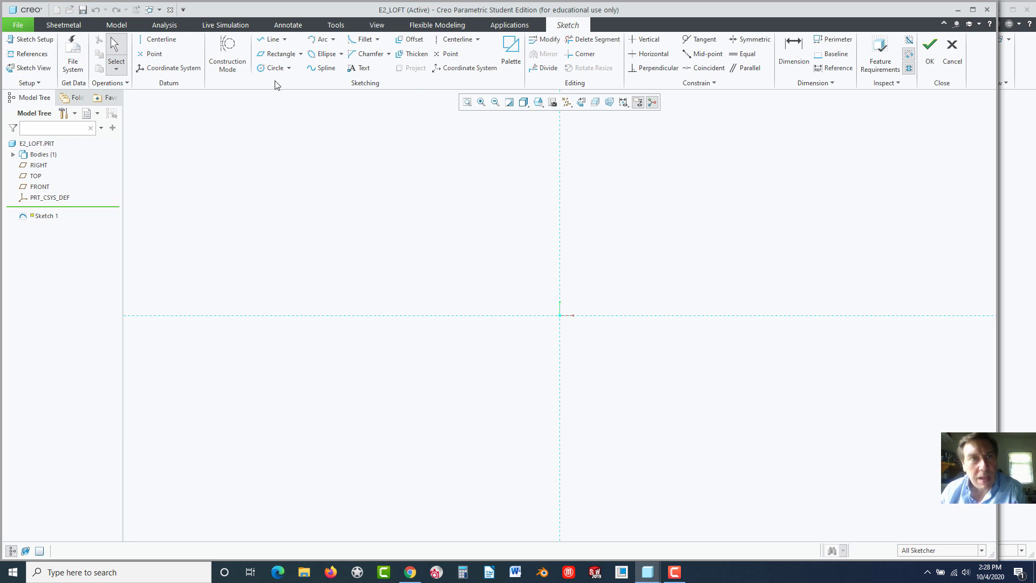
{"action": "left_click", "coordinate": [448, 39]}
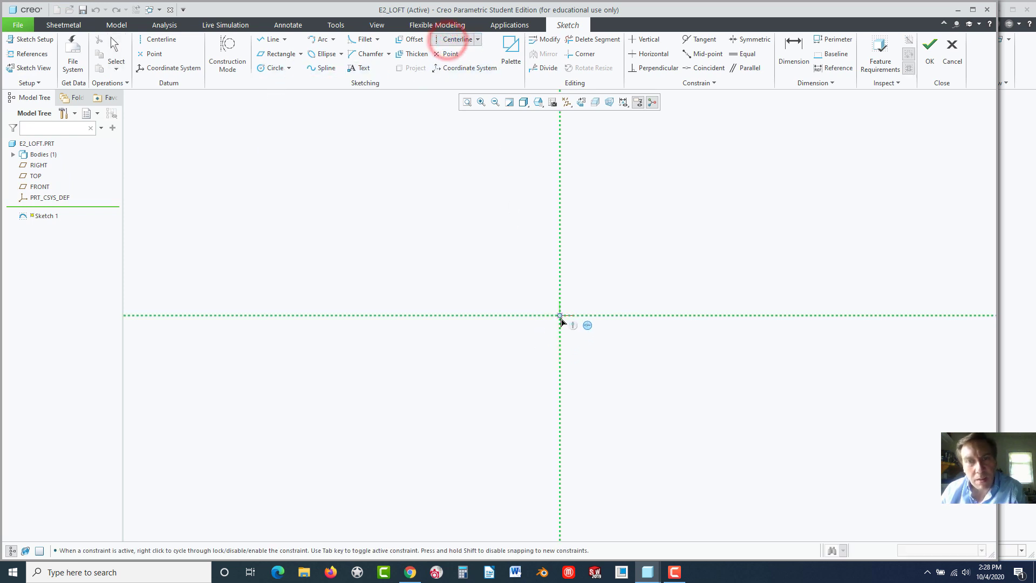
{"action": "left_click", "coordinate": [560, 316]}
{"action": "left_click", "coordinate": [559, 240]}
{"action": "left_click", "coordinate": [559, 315]}
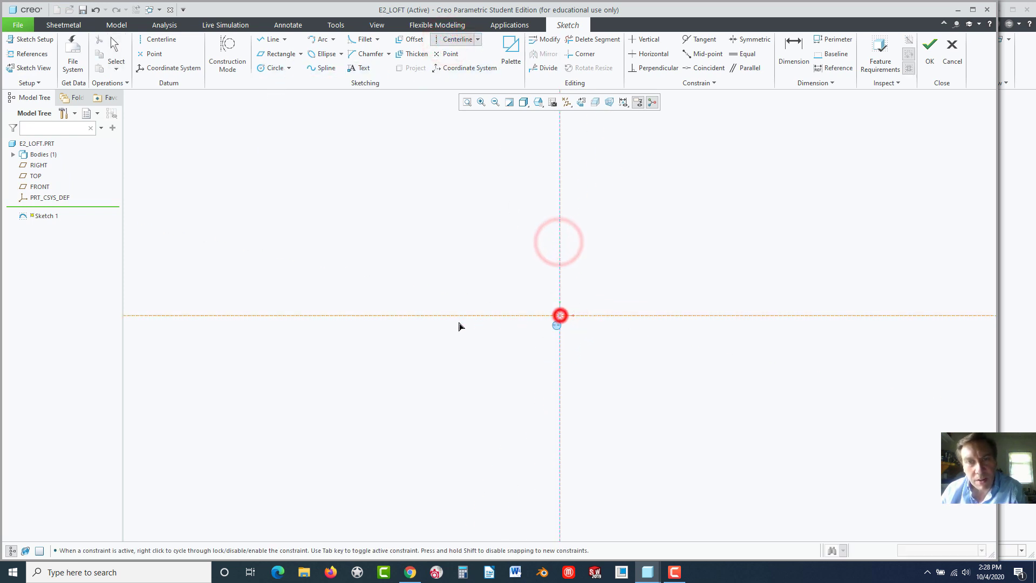
{"action": "left_click", "coordinate": [452, 318]}
{"action": "middle_click", "coordinate": [449, 348]}
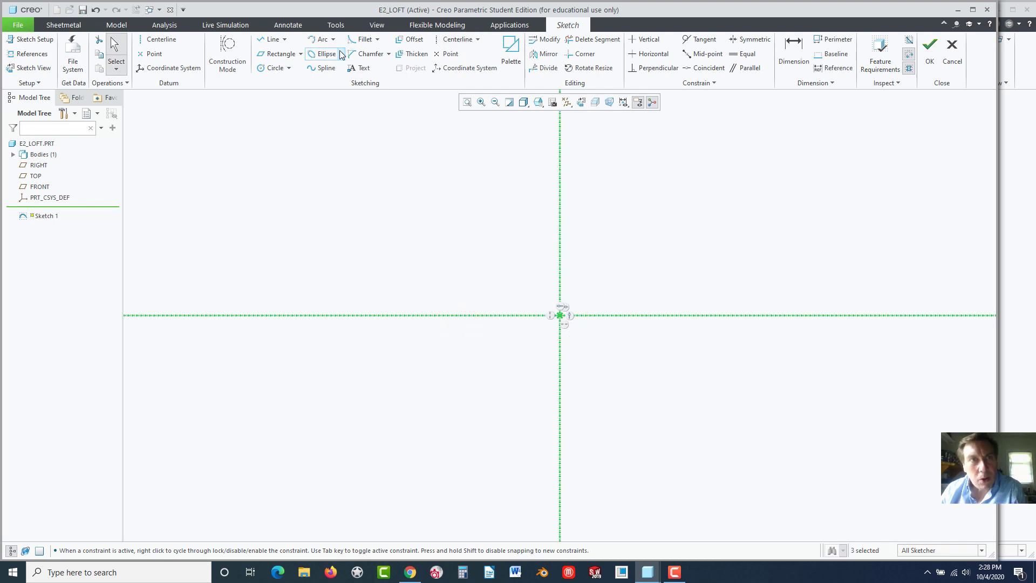
Sketch a center rectangle about 174 high, centred on the intersection of the two centerlines
{"action": "left_click", "coordinate": [300, 55]}
{"action": "left_click", "coordinate": [264, 91]}
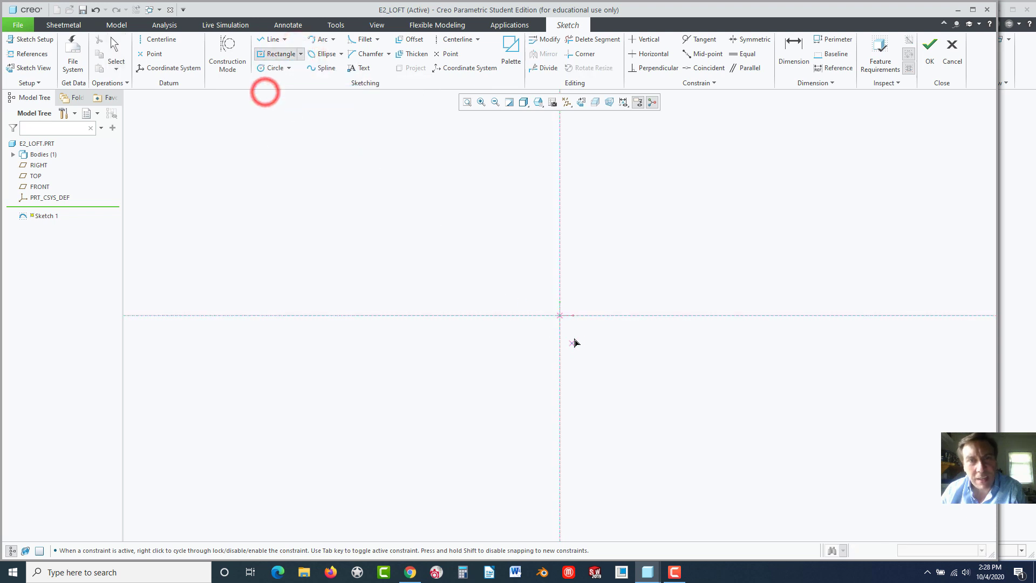
{"action": "left_click", "coordinate": [559, 315]}
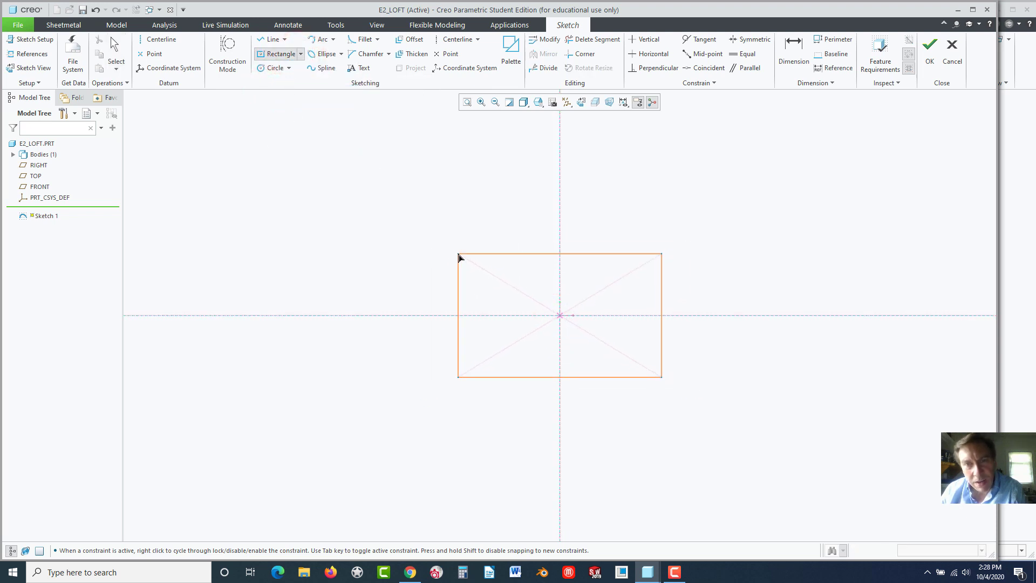
{"action": "left_click", "coordinate": [458, 255]}
Set the rectangle's width to 20 and its height to 12
{"action": "left_click_drag", "start_coordinate": [591, 270], "coordinate": [570, 226]}
{"action": "double_click", "coordinate": [568, 225]}
{"action": "type", "text": "20"}
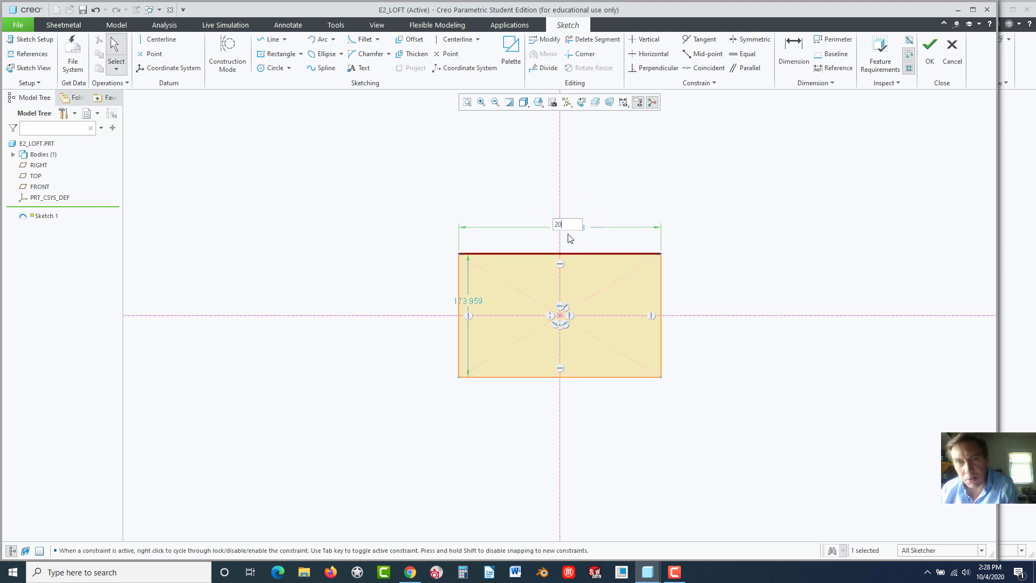
{"action": "key", "text": "Return"}
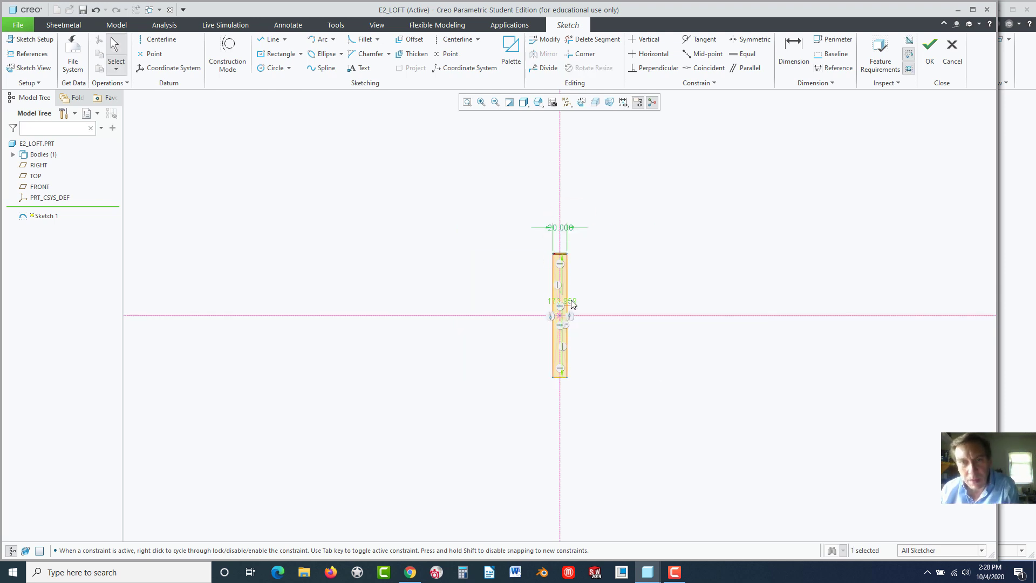
{"action": "left_click_drag", "start_coordinate": [573, 304], "coordinate": [591, 305]}
{"action": "double_click", "coordinate": [592, 305]}
{"action": "type", "text": "12"}
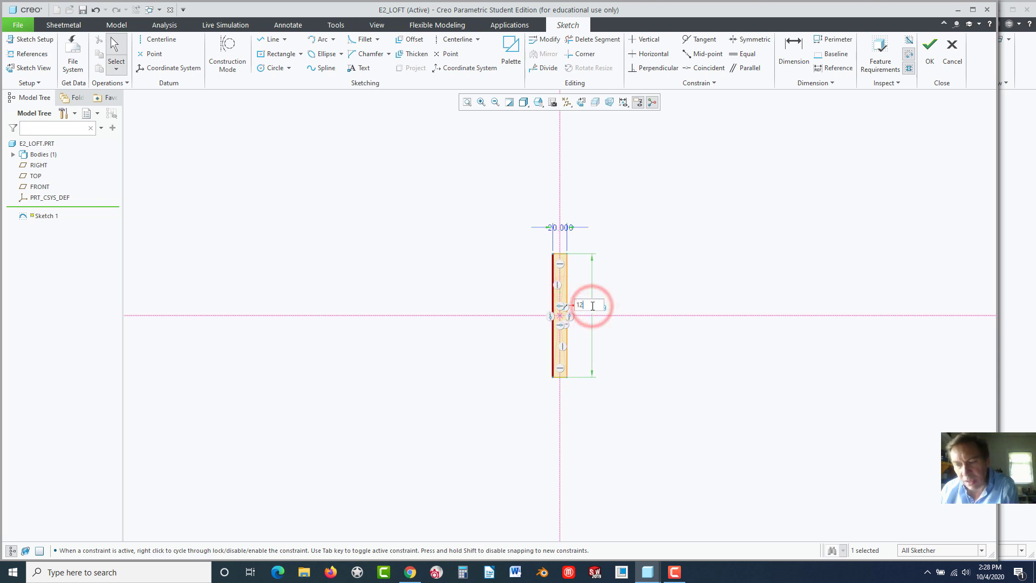
{"action": "key", "text": "Return"}
Refit the sketch and move the rectangle's width and height dimensions close to its edges
{"action": "left_click", "coordinate": [464, 102]}
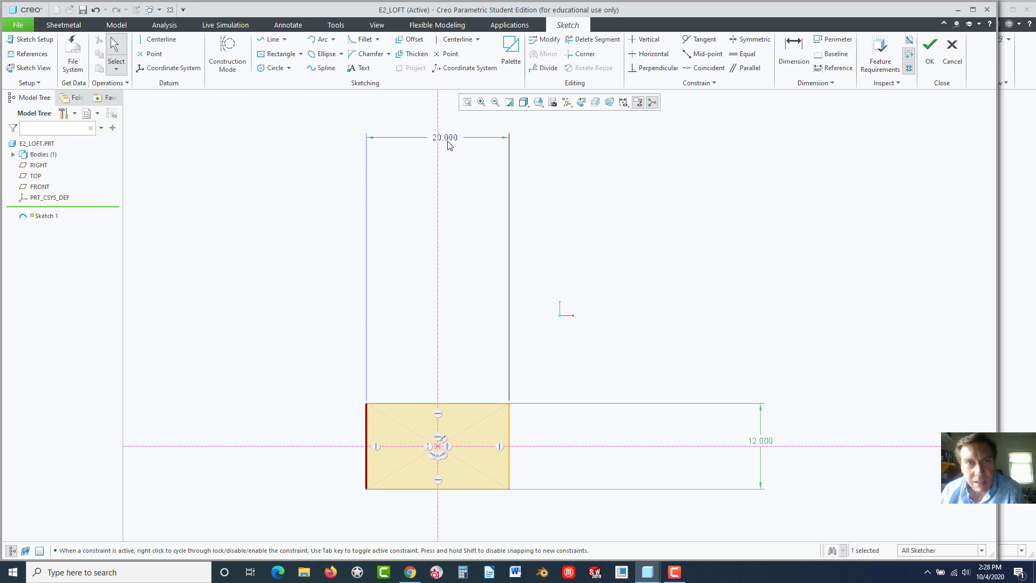
{"action": "left_click_drag", "start_coordinate": [447, 138], "coordinate": [438, 383]}
{"action": "left_click_drag", "start_coordinate": [762, 441], "coordinate": [531, 441]}
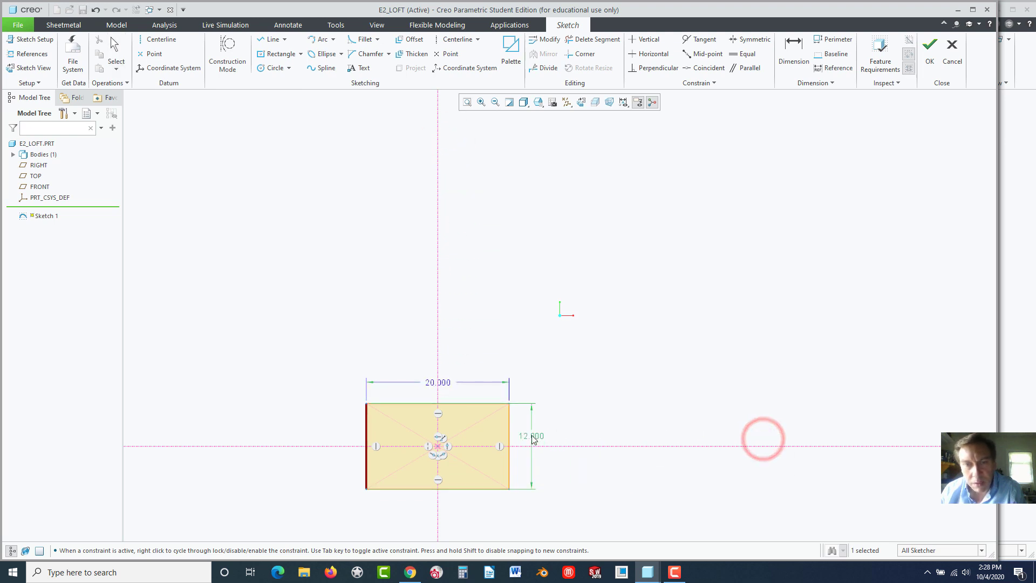
{"action": "left_click", "coordinate": [467, 102]}
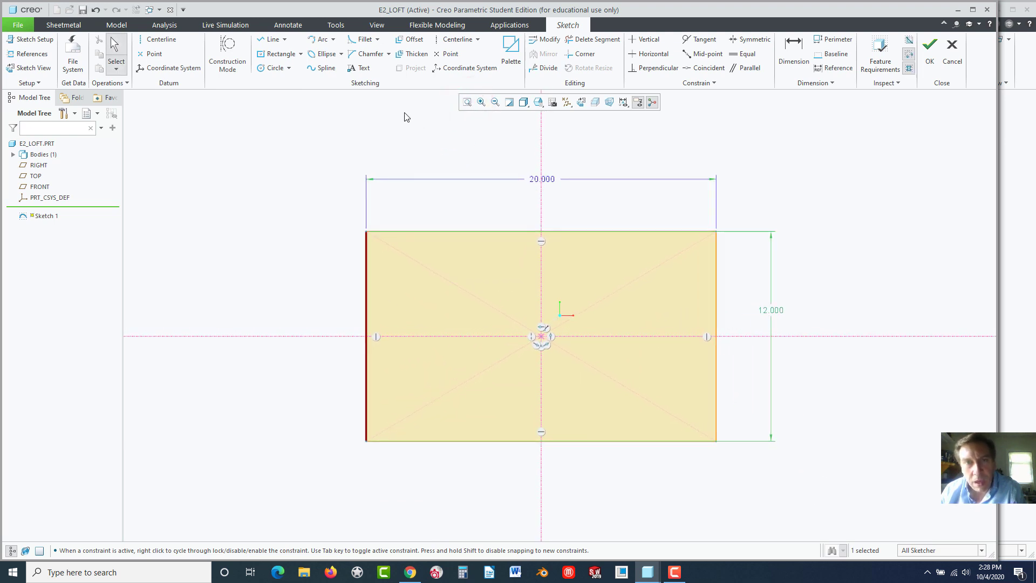
{"action": "left_click", "coordinate": [406, 139]}
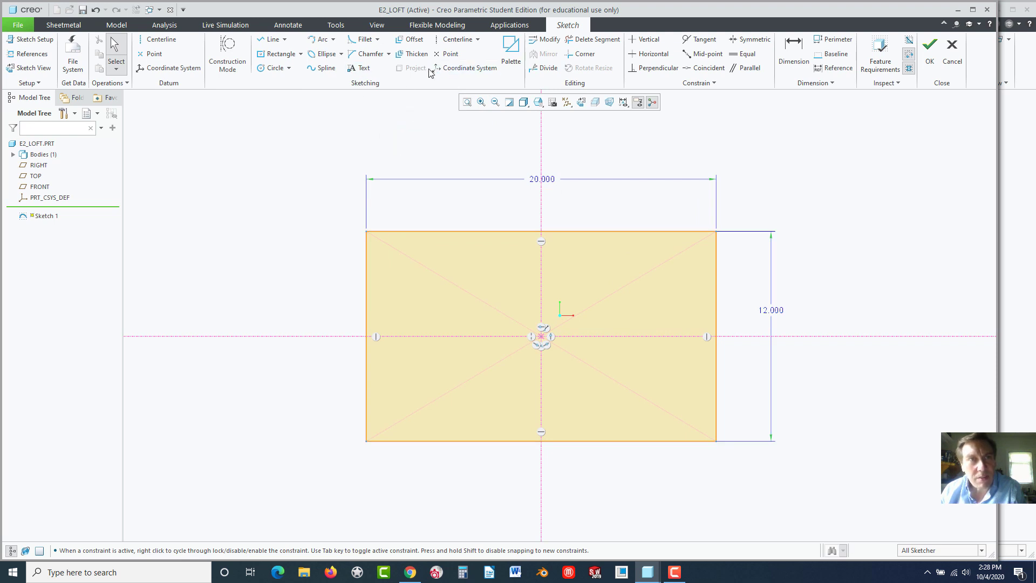
Round all four corners of the rectangle with fillets of about 2.9, 2.6, 2.2 and 2.5 radius, clockwise from the upper-left corner
{"action": "left_click", "coordinate": [361, 40]}
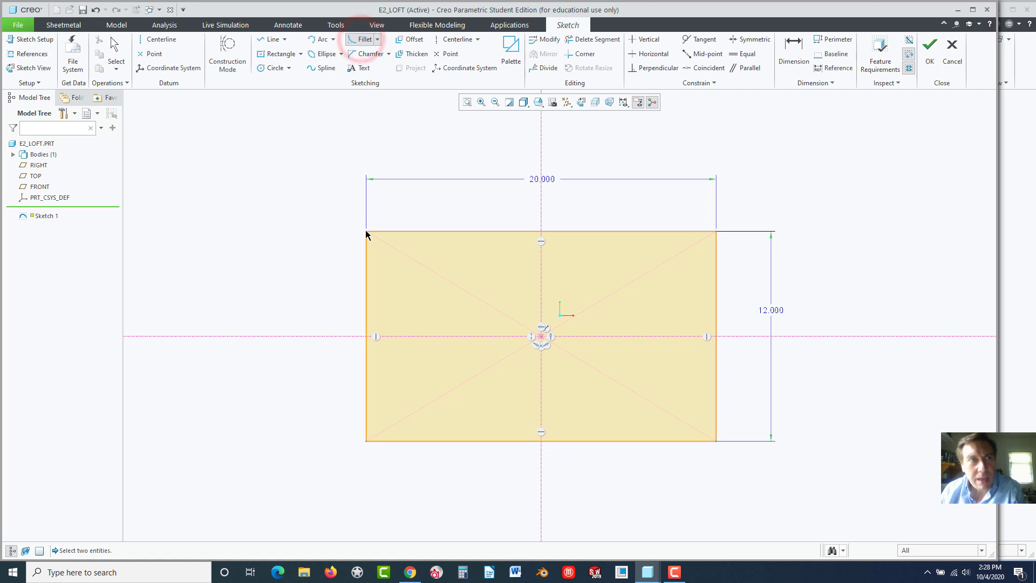
{"action": "left_click", "coordinate": [419, 230]}
{"action": "left_click", "coordinate": [657, 230]}
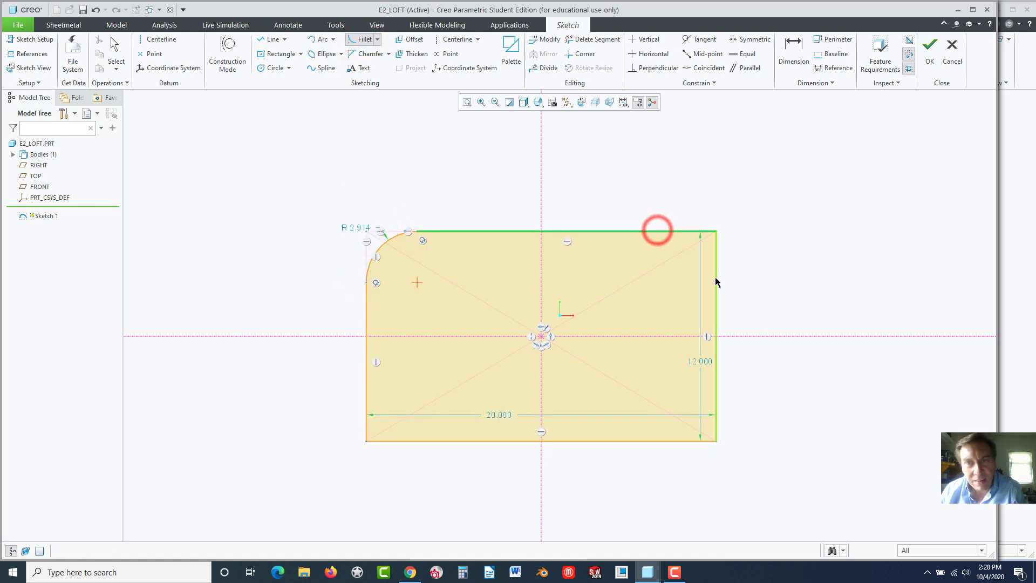
{"action": "left_click", "coordinate": [713, 277]}
{"action": "left_click", "coordinate": [715, 389]}
{"action": "left_click", "coordinate": [677, 440]}
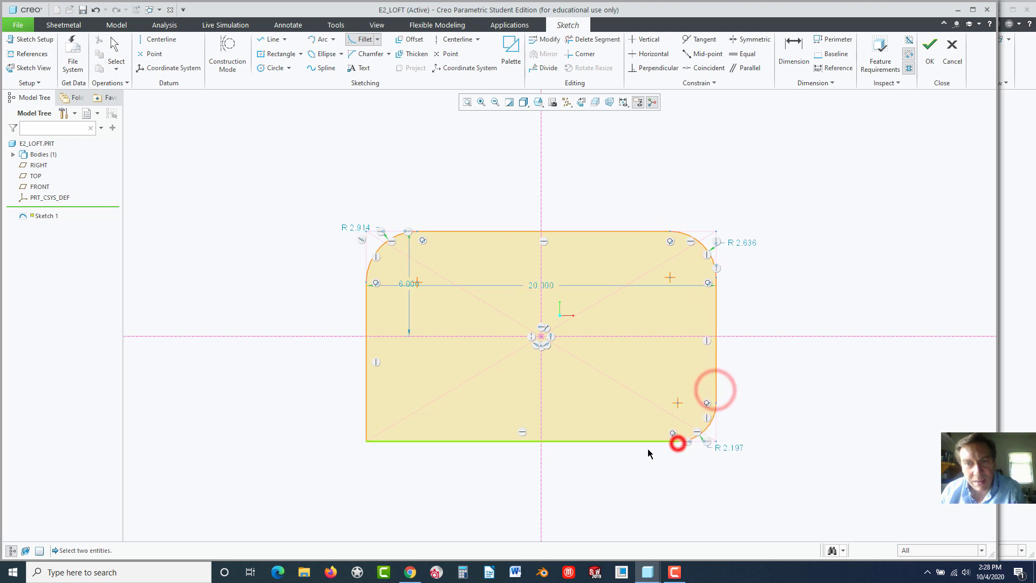
{"action": "left_click", "coordinate": [423, 440]}
{"action": "left_click", "coordinate": [365, 399]}
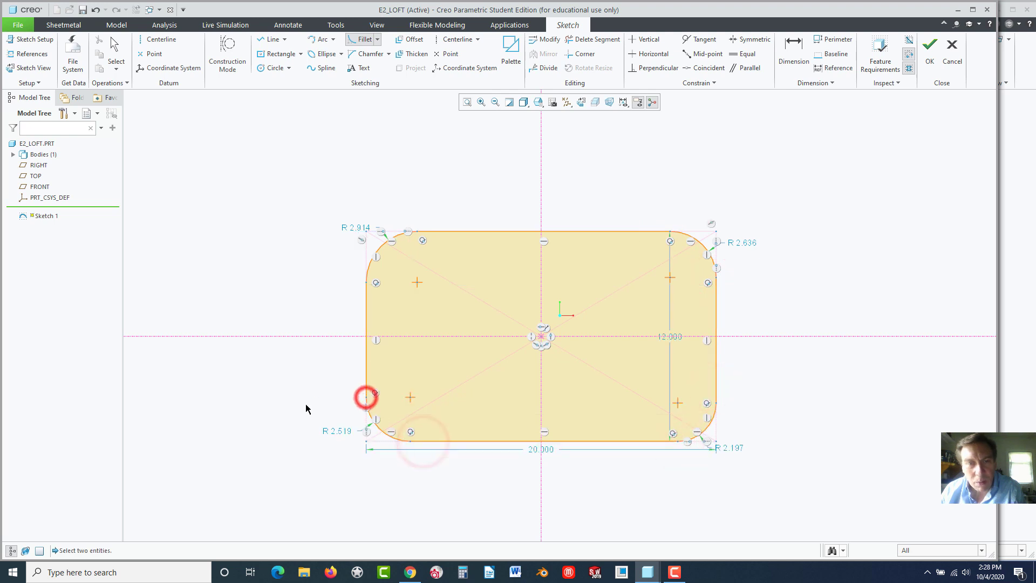
{"action": "middle_click", "coordinate": [305, 407]}
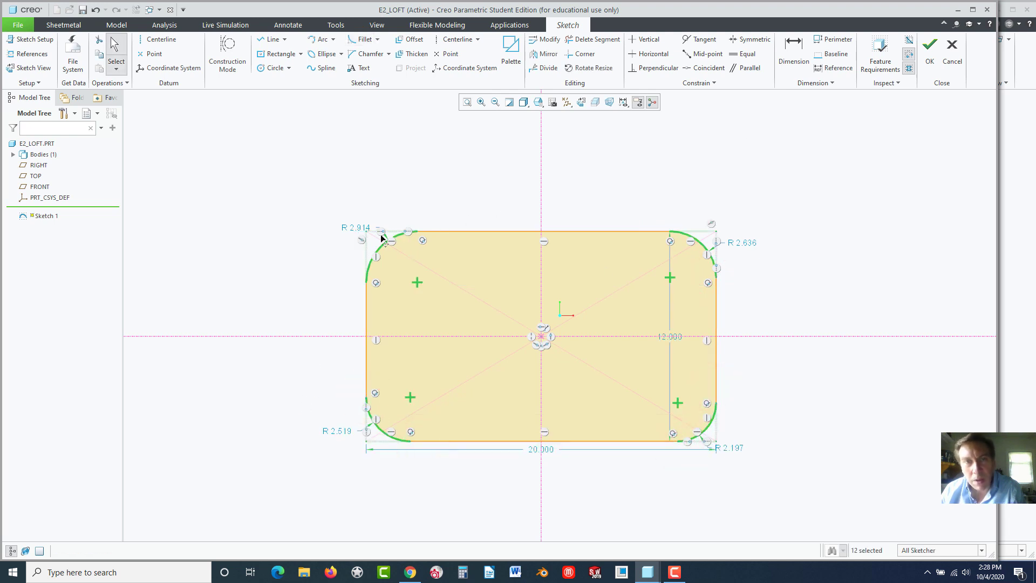
Set the radius of the rectangle's upper-left corner fillet to 2
{"action": "double_click", "coordinate": [357, 228]}
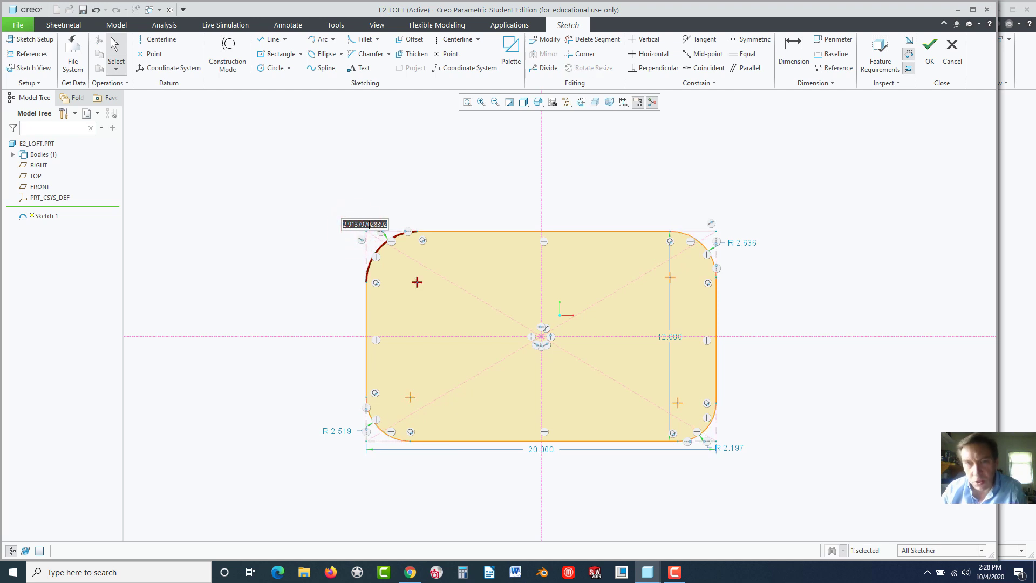
{"action": "type", "text": "2"}
{"action": "key", "text": "Return"}
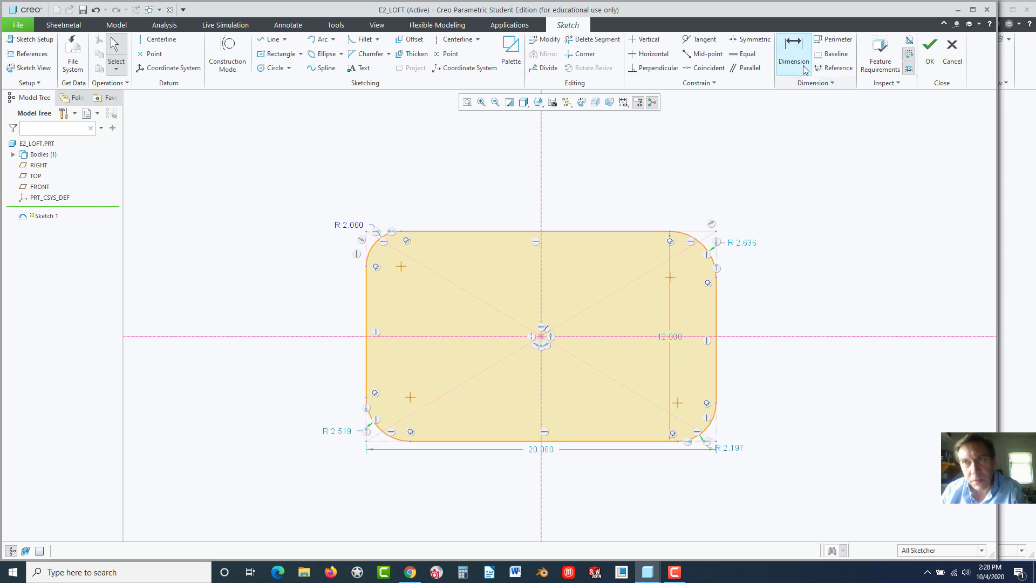
Constrain the rectangle's four corner fillets to equal radii, using the radius 2 upper-left one as reference, and finish the sketch
{"action": "left_click", "coordinate": [742, 54]}
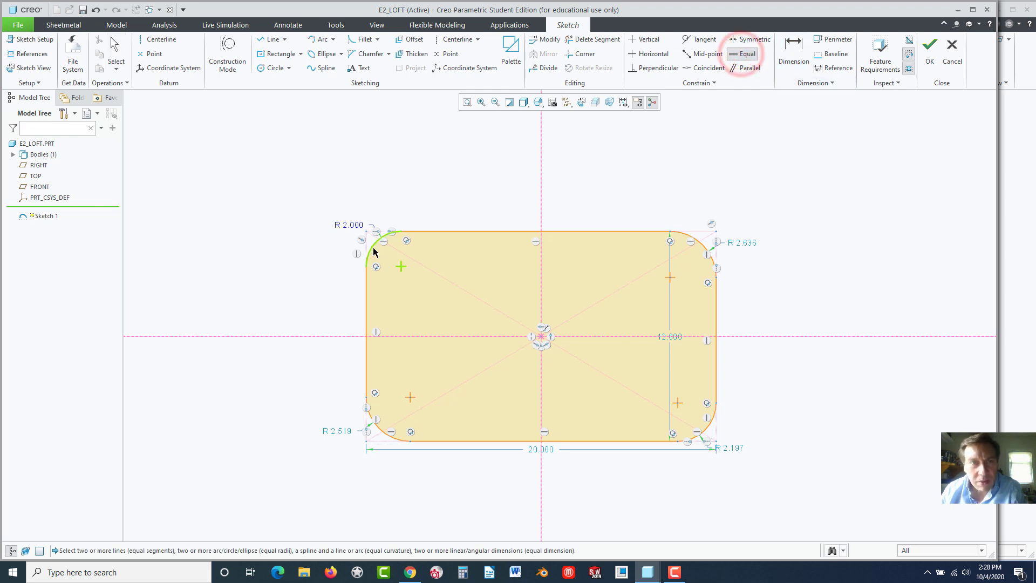
{"action": "left_click", "coordinate": [372, 246]}
{"action": "left_click", "coordinate": [708, 251]}
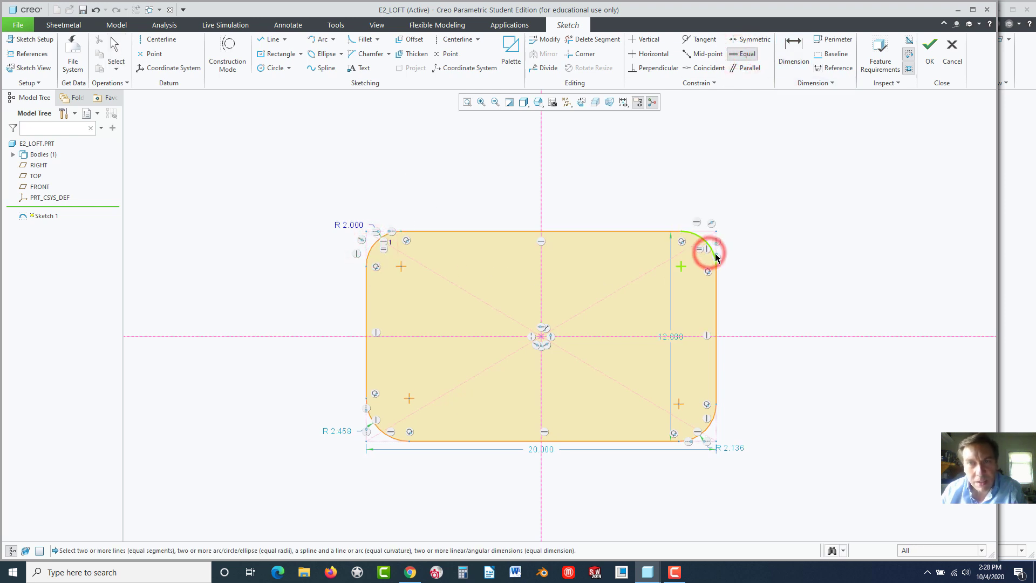
{"action": "left_click", "coordinate": [708, 428]}
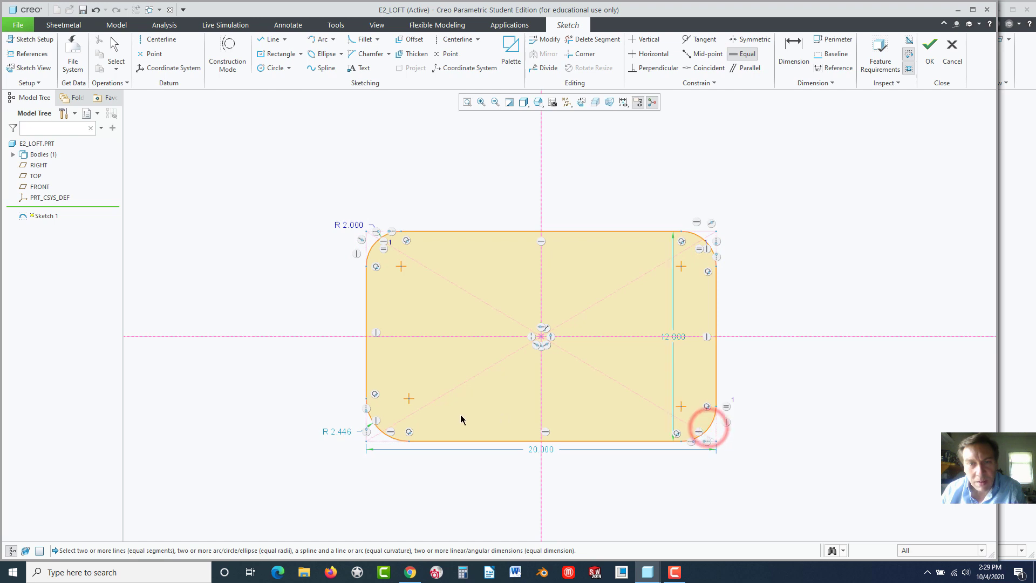
{"action": "left_click", "coordinate": [377, 431]}
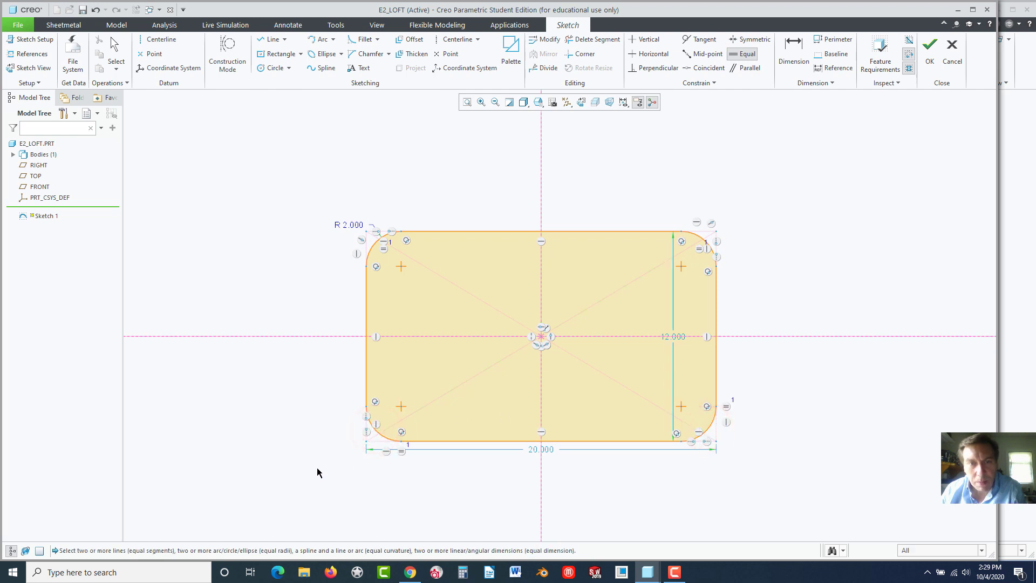
{"action": "left_click", "coordinate": [929, 57]}
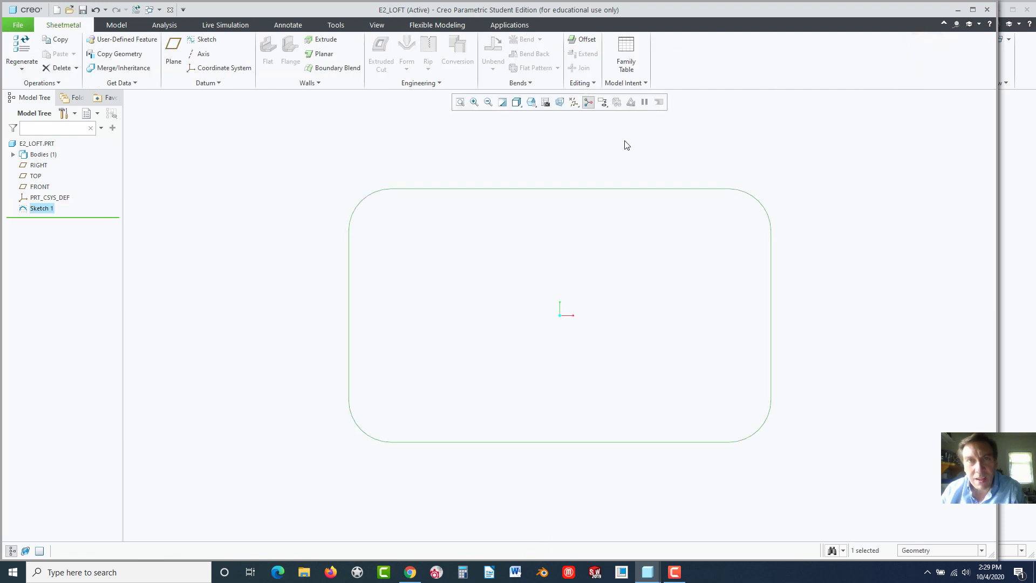
Create a datum plane offset 15 from the FRONT plane, on the side facing the viewer
{"action": "mouse_move", "coordinate": [442, 188]}
{"action": "middle_mouse_down"}
{"action": "mouse_move", "coordinate": [427, 210]}
{"action": "mouse_move", "coordinate": [377, 202]}
{"action": "middle_mouse_up"}
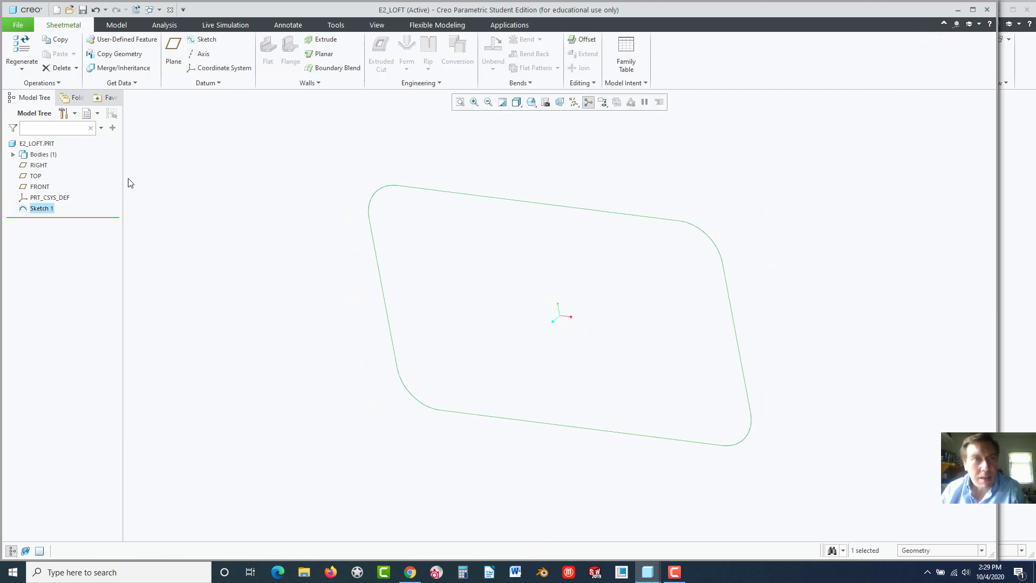
{"action": "left_click", "coordinate": [34, 187]}
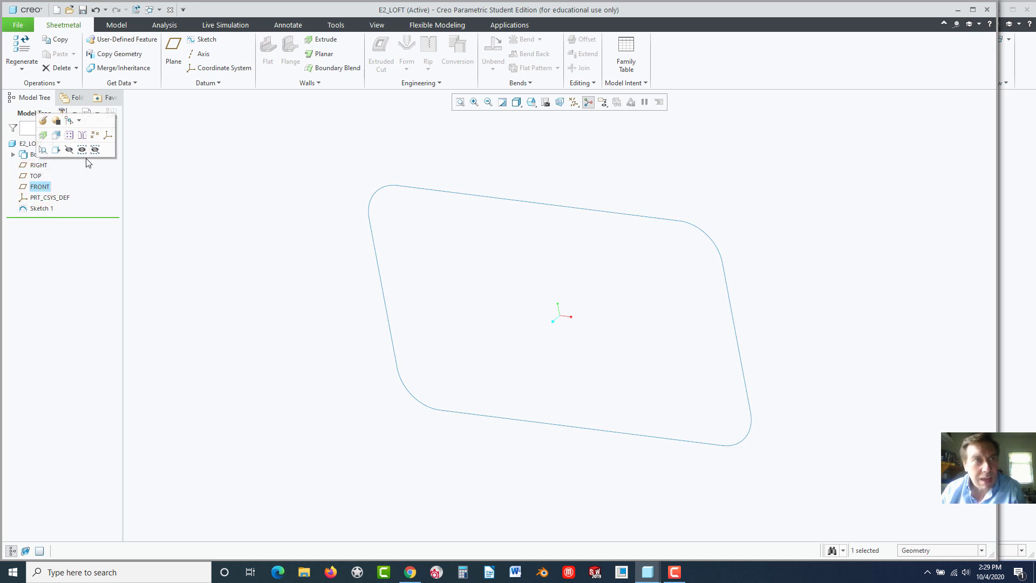
{"action": "left_click", "coordinate": [173, 47]}
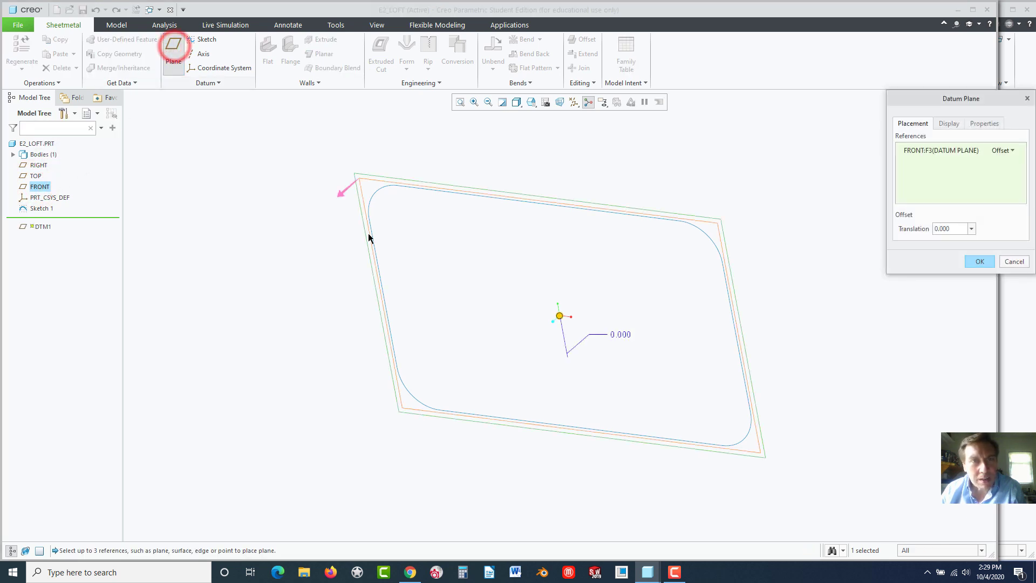
{"action": "left_click_drag", "start_coordinate": [559, 317], "coordinate": [434, 424]}
{"action": "double_click", "coordinate": [452, 480]}
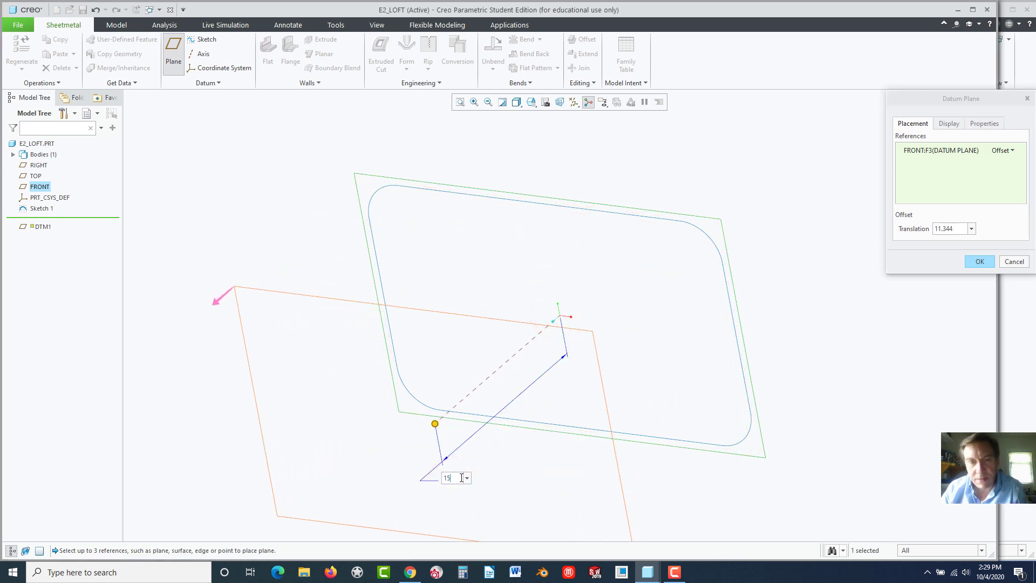
{"action": "key", "text": "Return"}
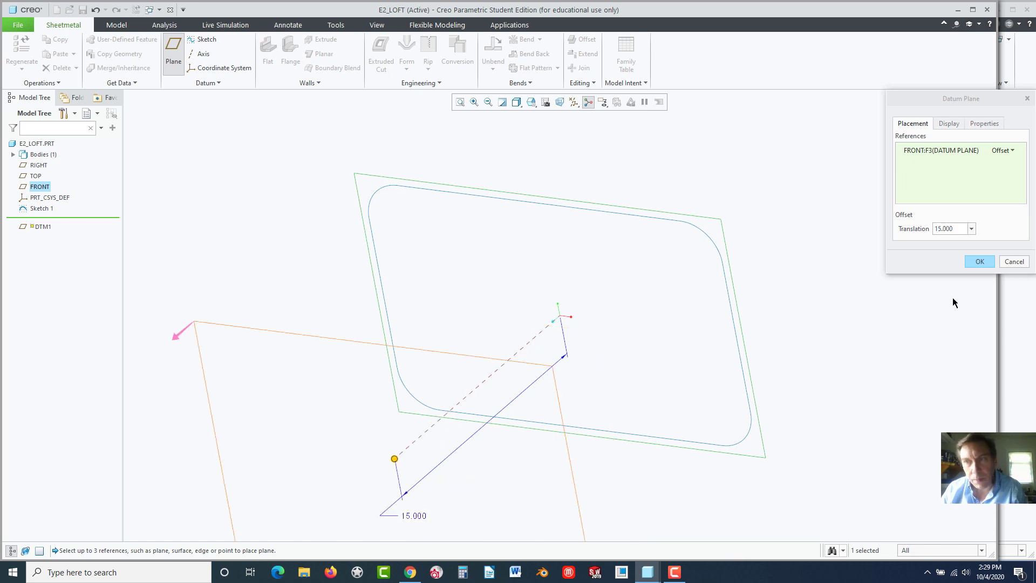
{"action": "left_click", "coordinate": [979, 262]}
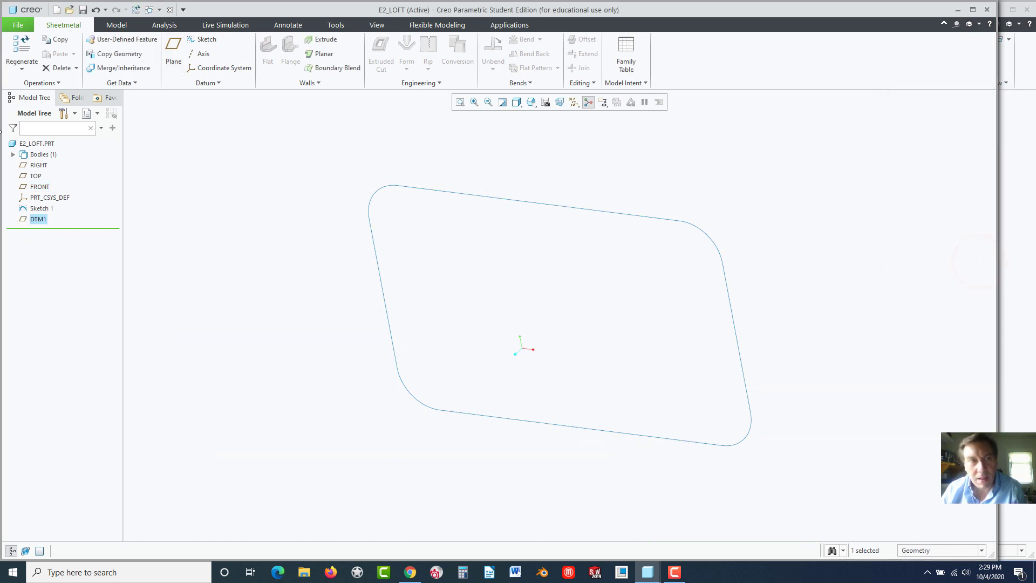
Start a sketch on the DTM1 plane and draw a construction circle centred on the origin with its radius set to 4
{"action": "left_click", "coordinate": [24, 220]}
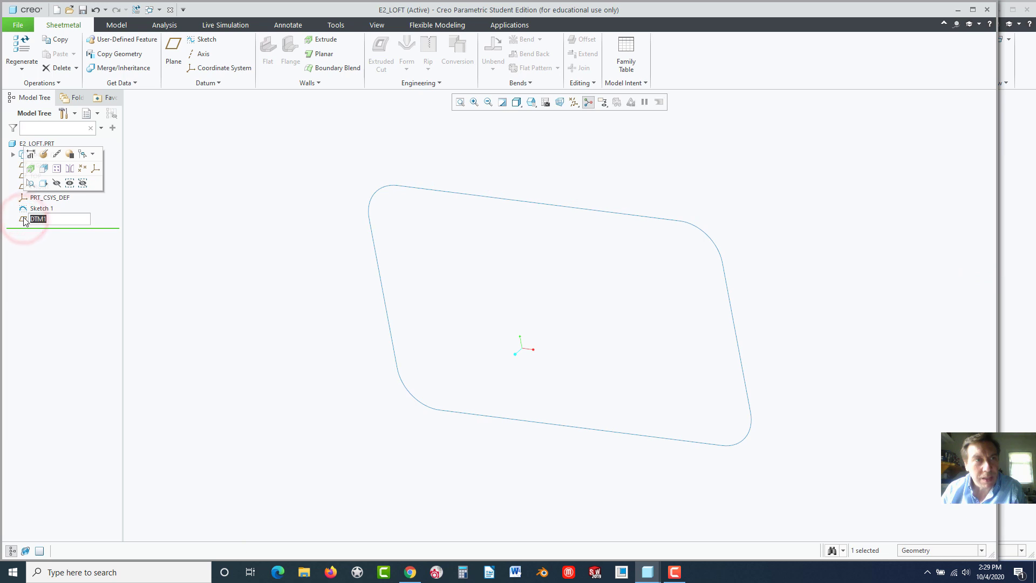
{"action": "left_click", "coordinate": [206, 41]}
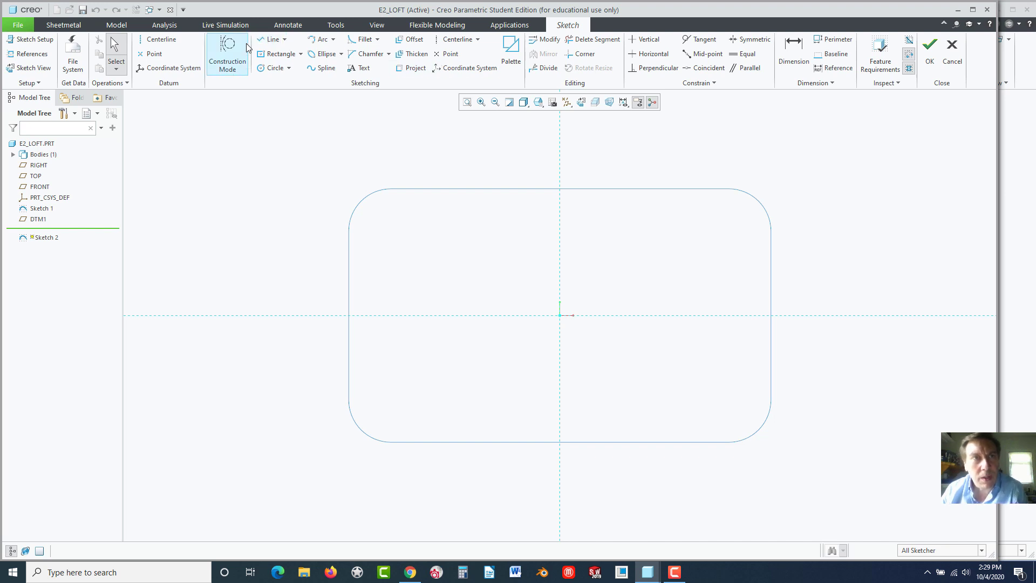
{"action": "left_click", "coordinate": [264, 68]}
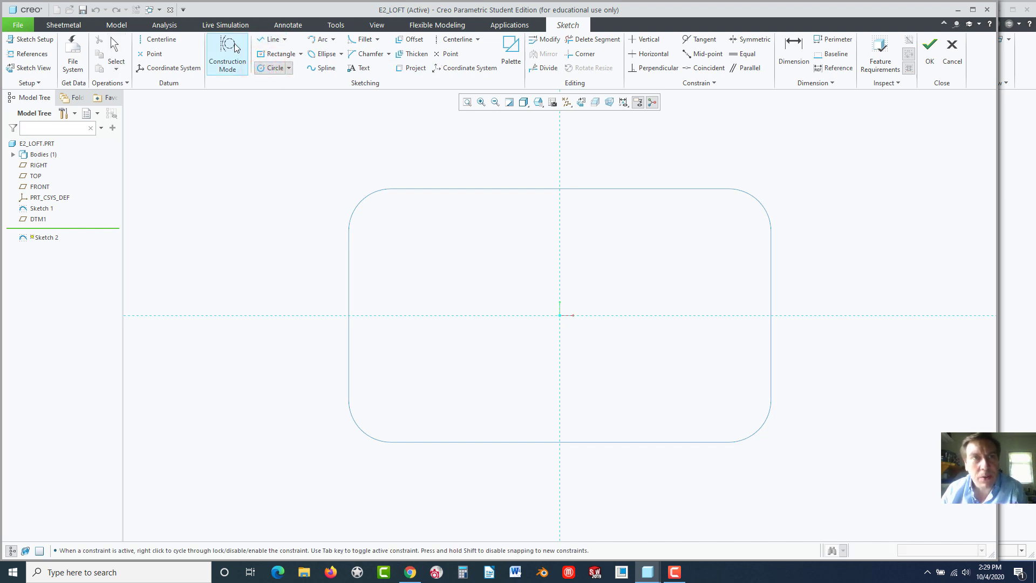
{"action": "left_click", "coordinate": [231, 50]}
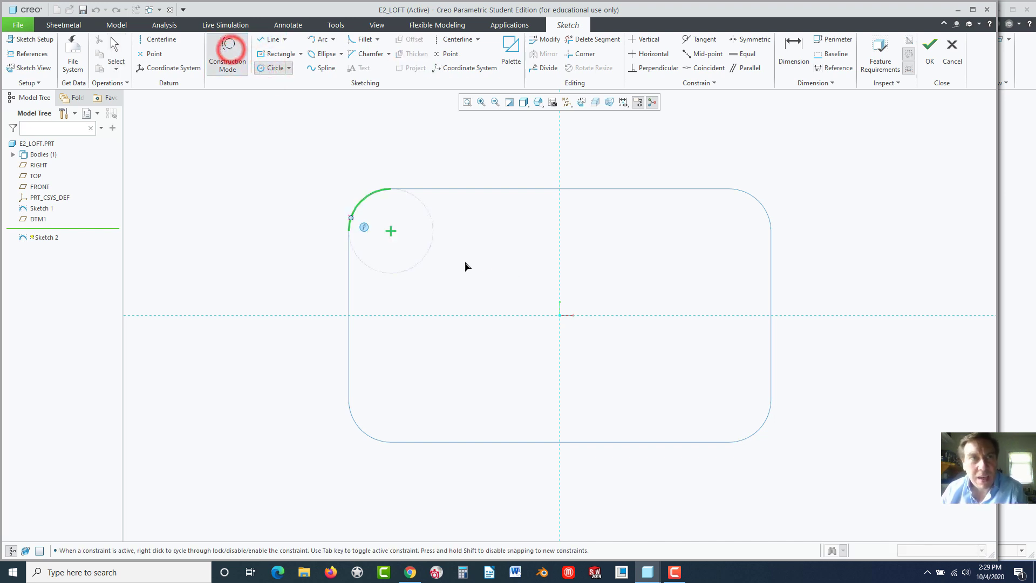
{"action": "left_click", "coordinate": [560, 315]}
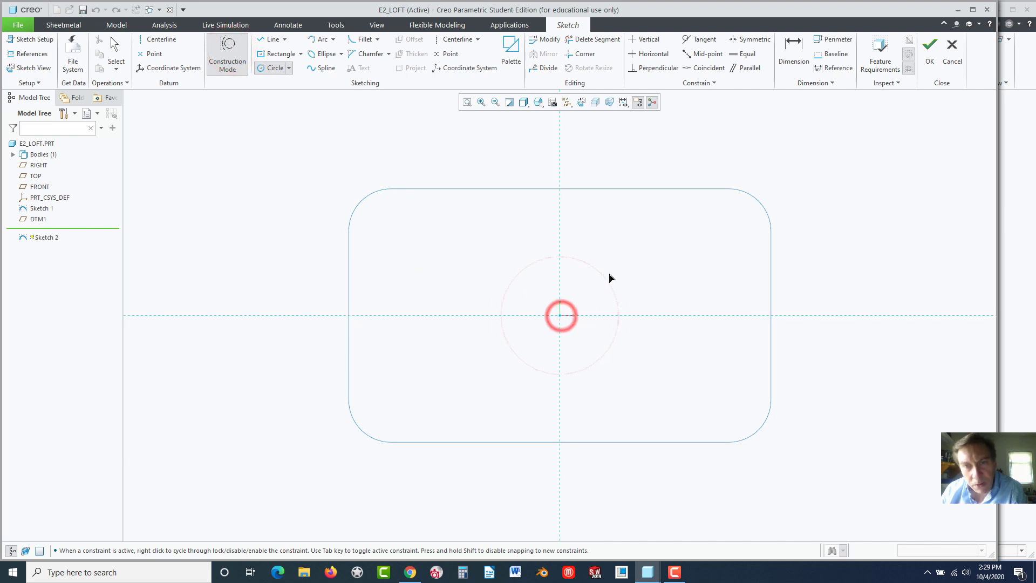
{"action": "left_click", "coordinate": [622, 259]}
{"action": "middle_click", "coordinate": [666, 263]}
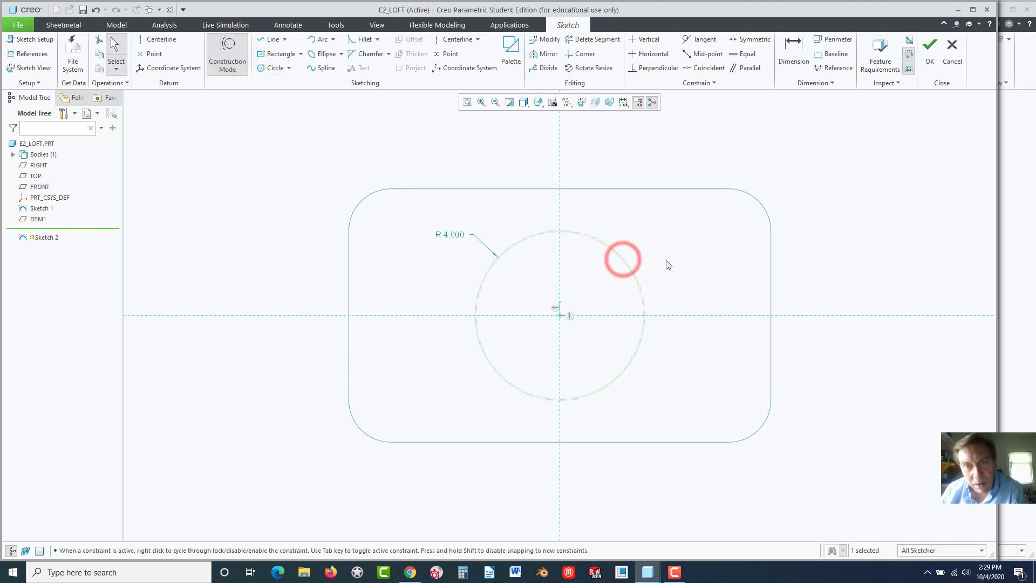
{"action": "double_click", "coordinate": [452, 237]}
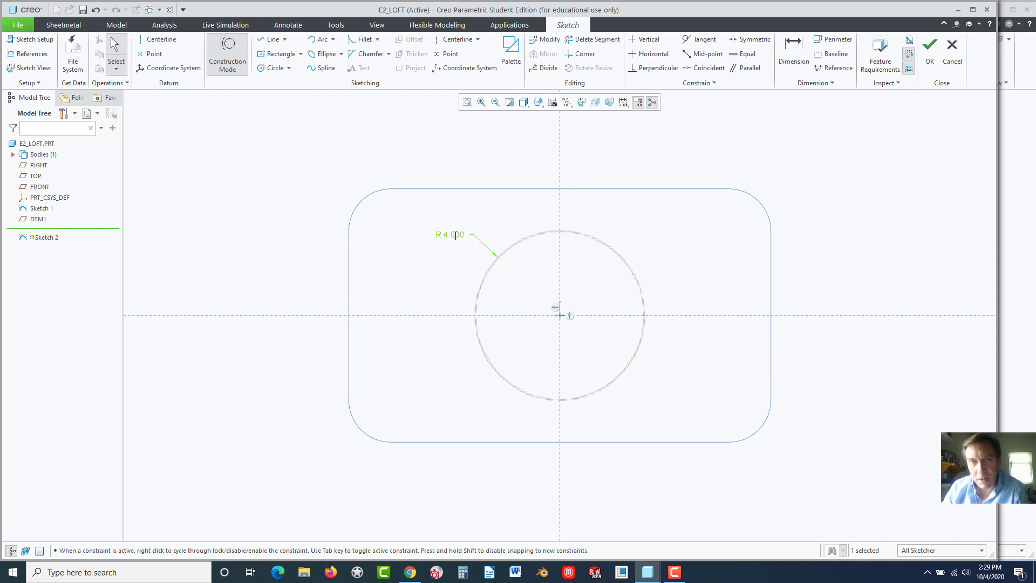
{"action": "left_click", "coordinate": [435, 270]}
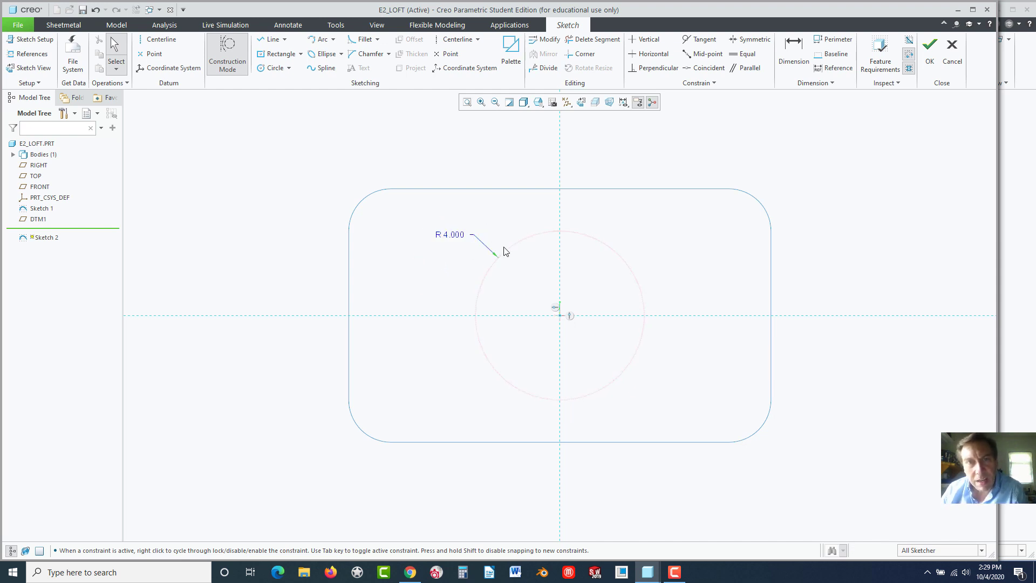
With construction mode off, draw a horizontal line about 2.3 long leftward from the circle's top point on the vertical reference
{"action": "left_click", "coordinate": [231, 64]}
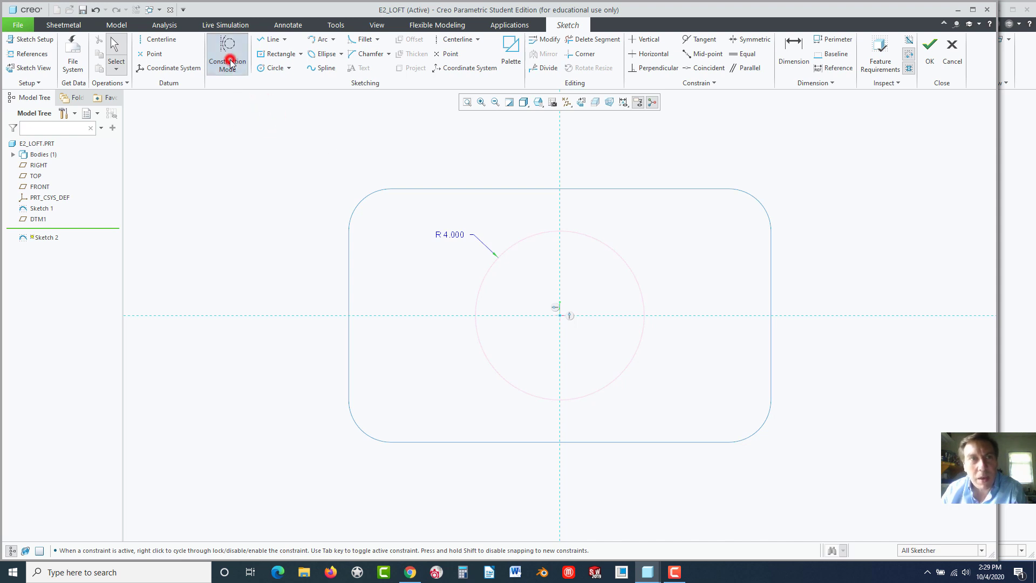
{"action": "left_click", "coordinate": [241, 150]}
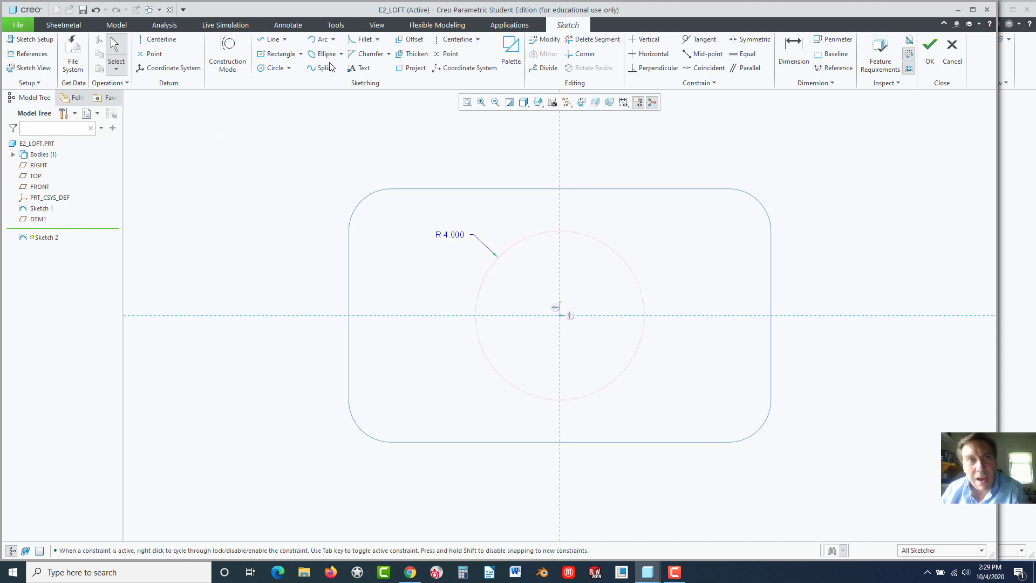
{"action": "left_click", "coordinate": [269, 38]}
{"action": "scroll", "coordinate": [572, 282], "scroll_direction": "down", "scroll_amount": 10}
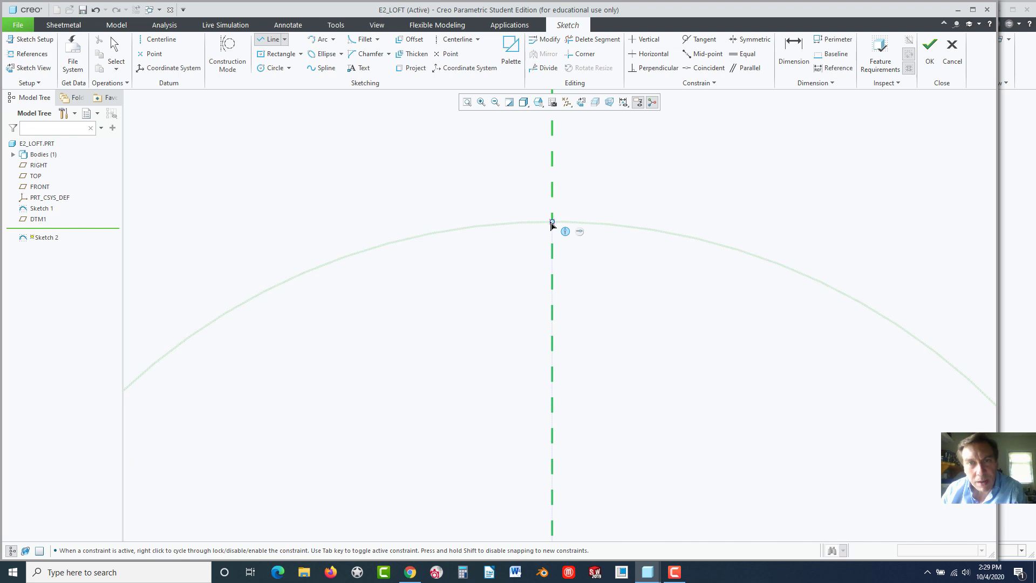
{"action": "left_click", "coordinate": [551, 222]}
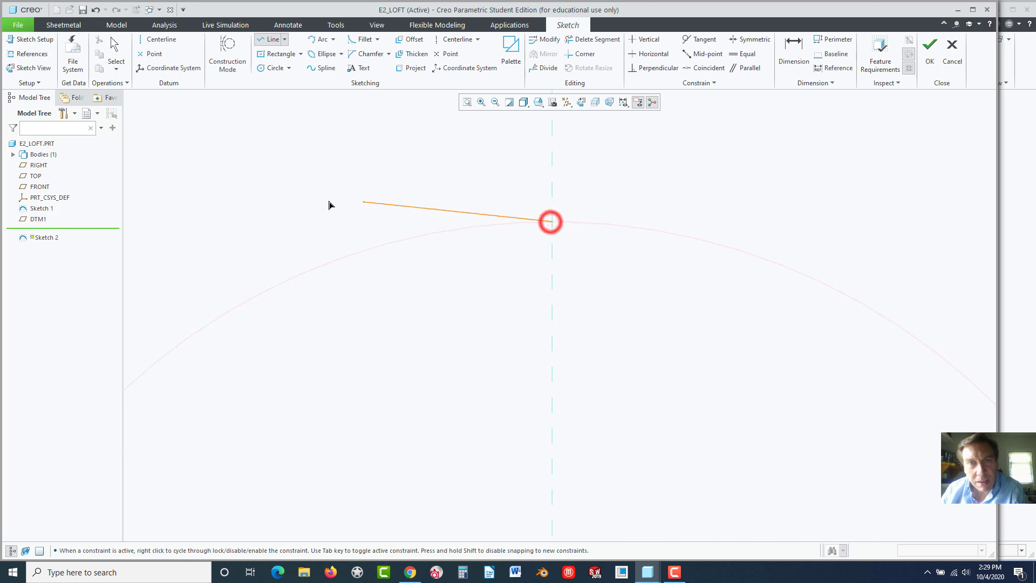
{"action": "left_click", "coordinate": [189, 222]}
{"action": "middle_click", "coordinate": [237, 186]}
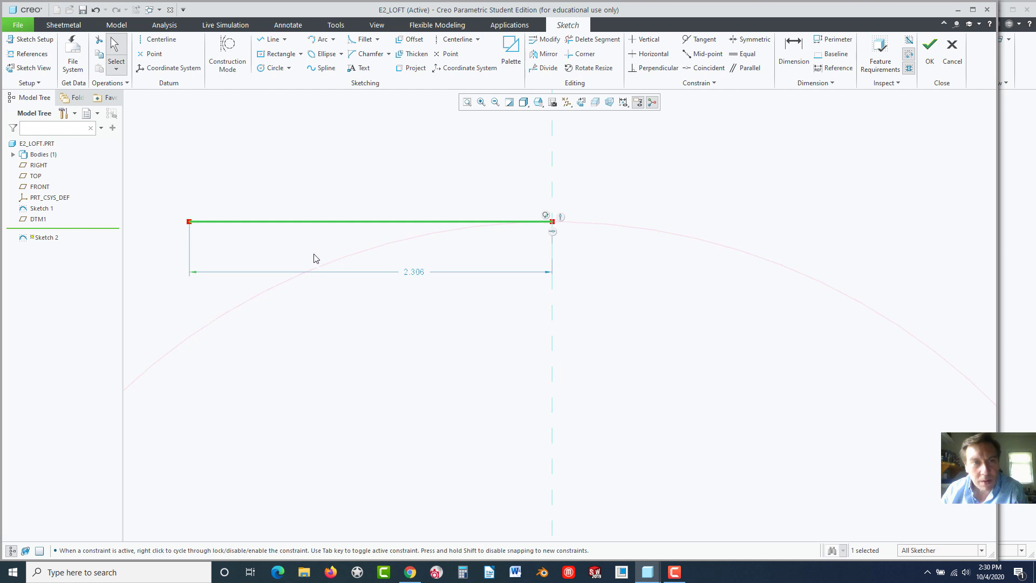
Set the length of the horizontal line at the circle's top to 0.1
{"action": "double_click", "coordinate": [413, 272]}
{"action": "type", "text": ".1"}
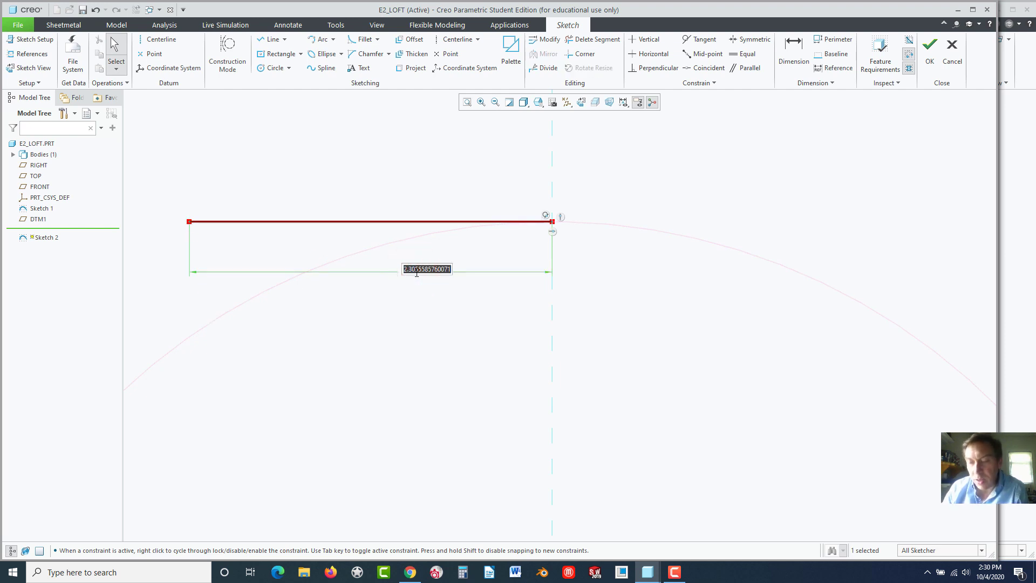
{"action": "key", "text": "Return"}
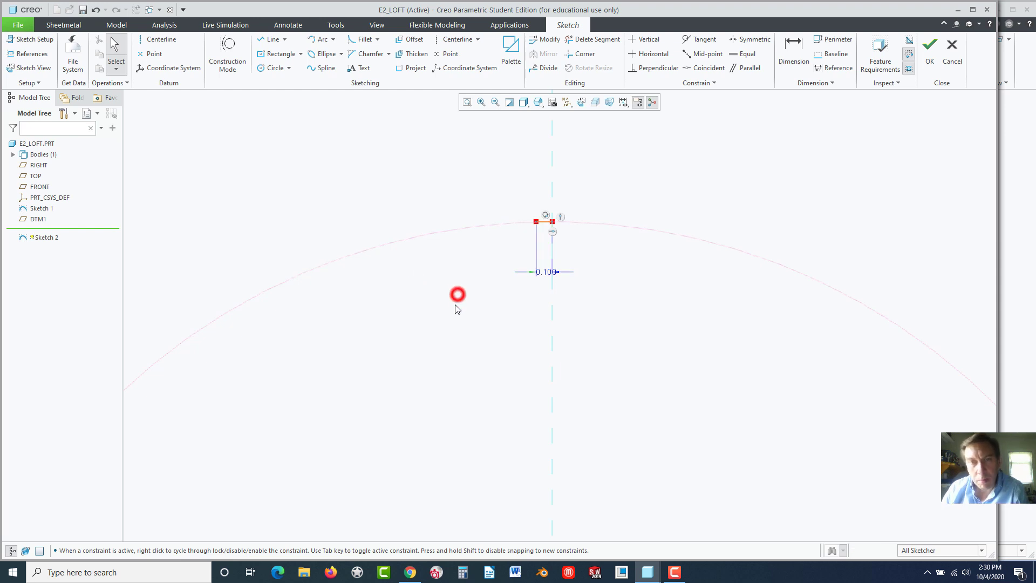
Draw a vertical line about 1.56 long upward from the circle's leftmost point on the horizontal reference
{"action": "scroll", "coordinate": [457, 309], "scroll_direction": "down", "scroll_amount": 5}
{"action": "scroll", "coordinate": [334, 470], "scroll_direction": "up", "scroll_amount": 8}
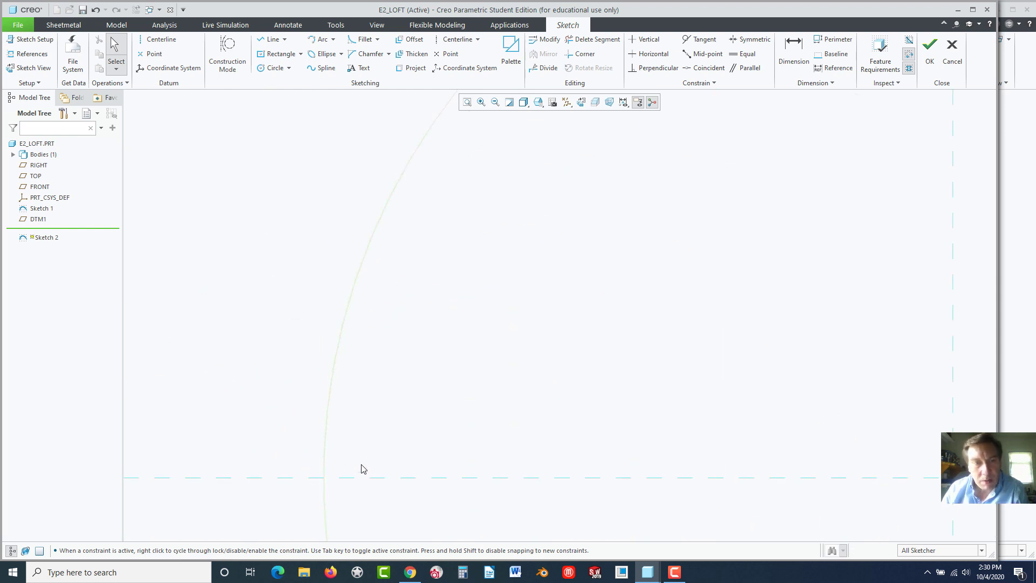
{"action": "left_click", "coordinate": [269, 39]}
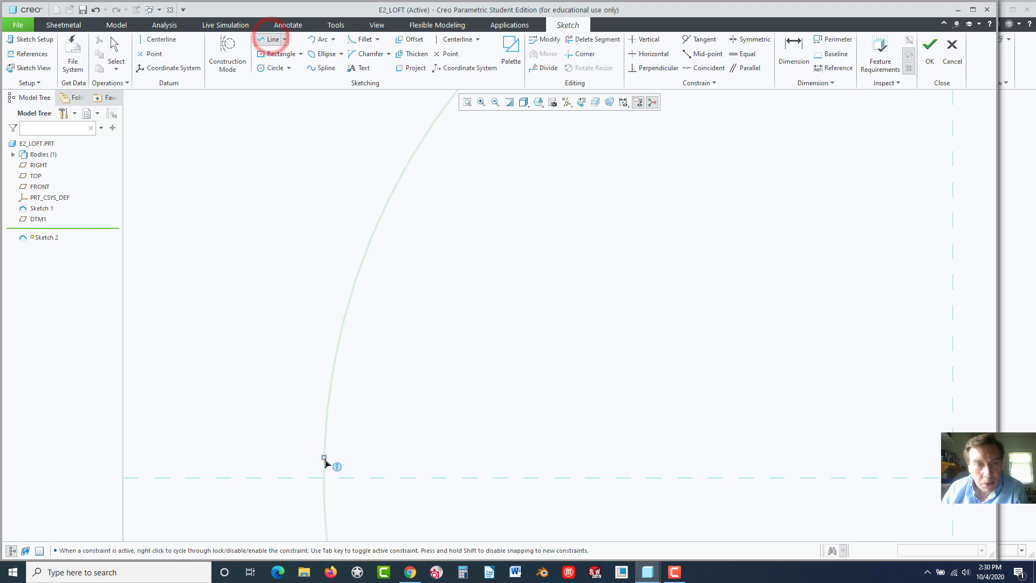
{"action": "left_click", "coordinate": [324, 478]}
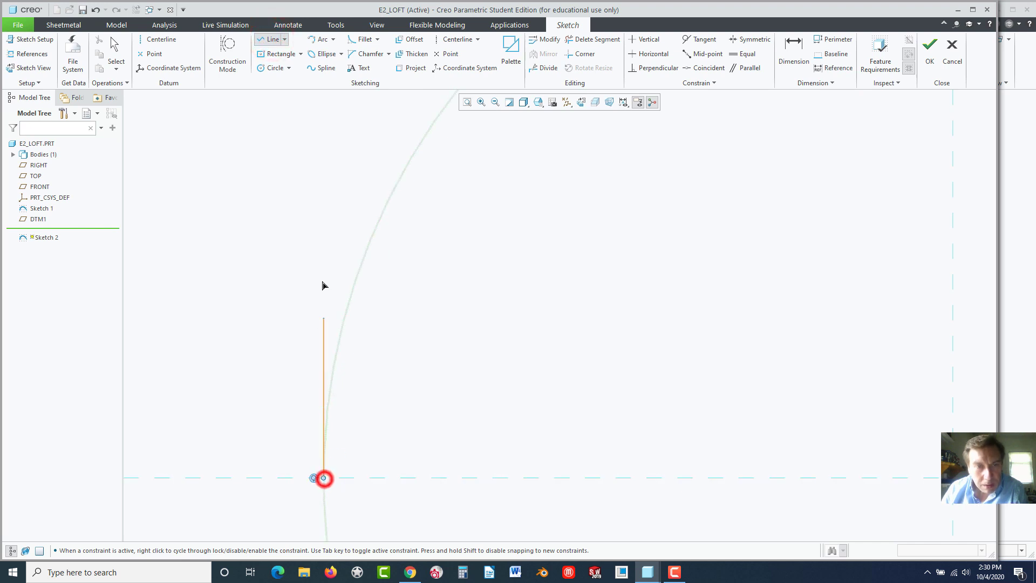
{"action": "left_click", "coordinate": [323, 233]}
{"action": "middle_click", "coordinate": [264, 209]}
{"action": "scroll", "coordinate": [513, 321], "scroll_direction": "down", "scroll_amount": 6}
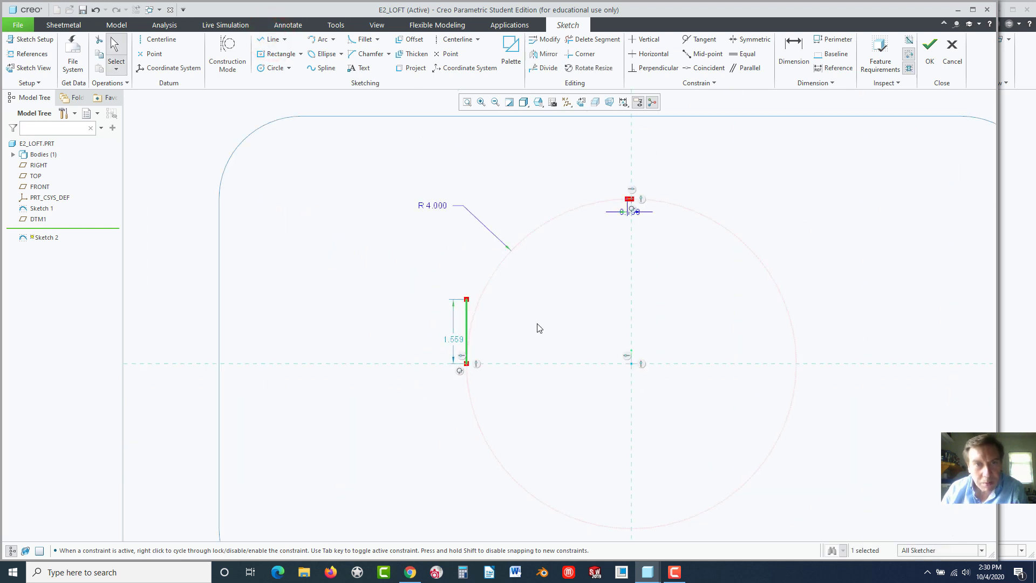
Constrain the vertical line at the circle's left to equal length with the short horizontal line at its top
{"action": "left_click", "coordinate": [599, 296]}
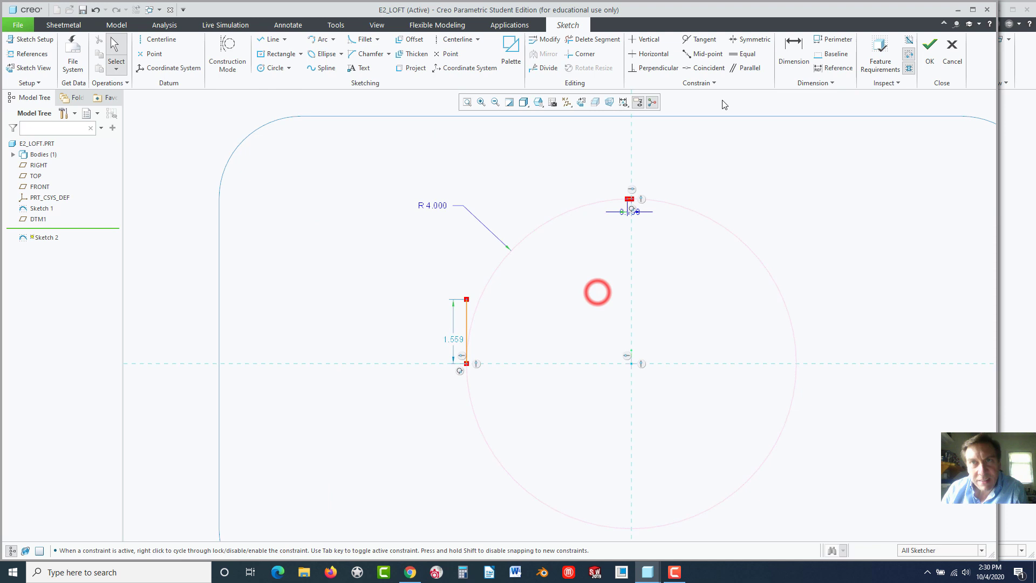
{"action": "left_click", "coordinate": [739, 54]}
{"action": "left_click", "coordinate": [466, 312]}
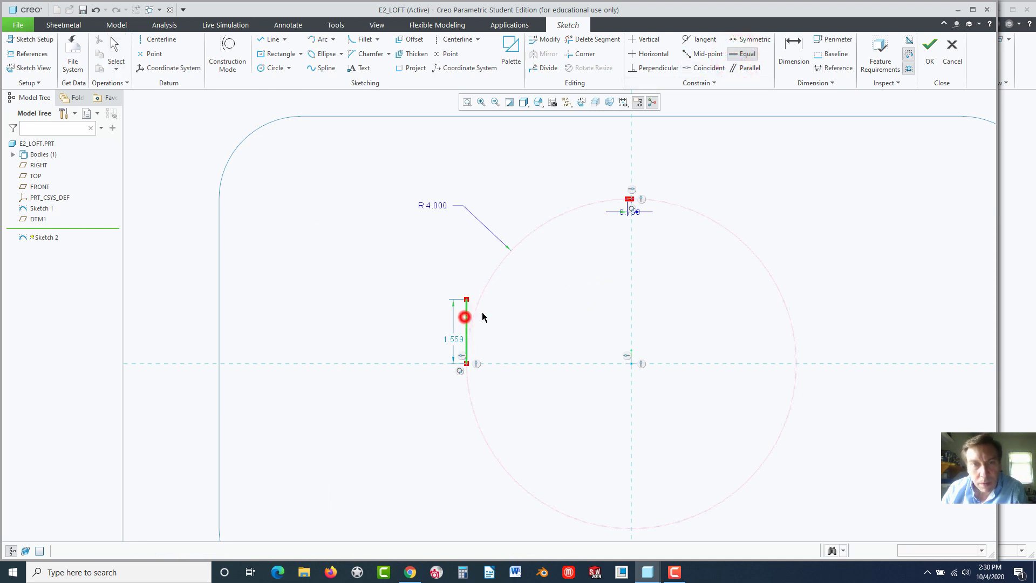
{"action": "scroll", "coordinate": [625, 196], "scroll_direction": "up", "scroll_amount": 5}
{"action": "left_click", "coordinate": [640, 172]}
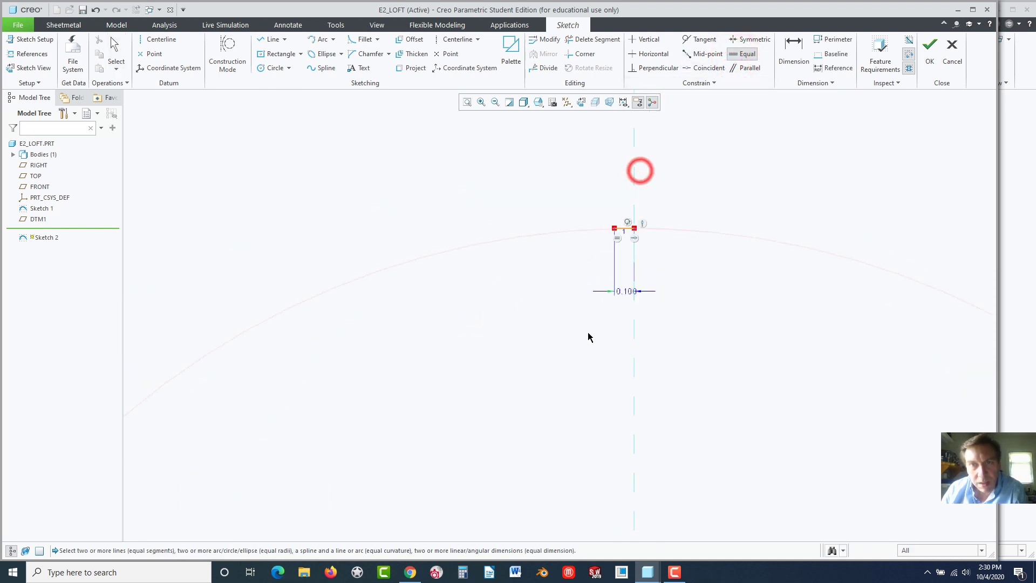
{"action": "scroll", "coordinate": [572, 324], "scroll_direction": "down", "scroll_amount": 5}
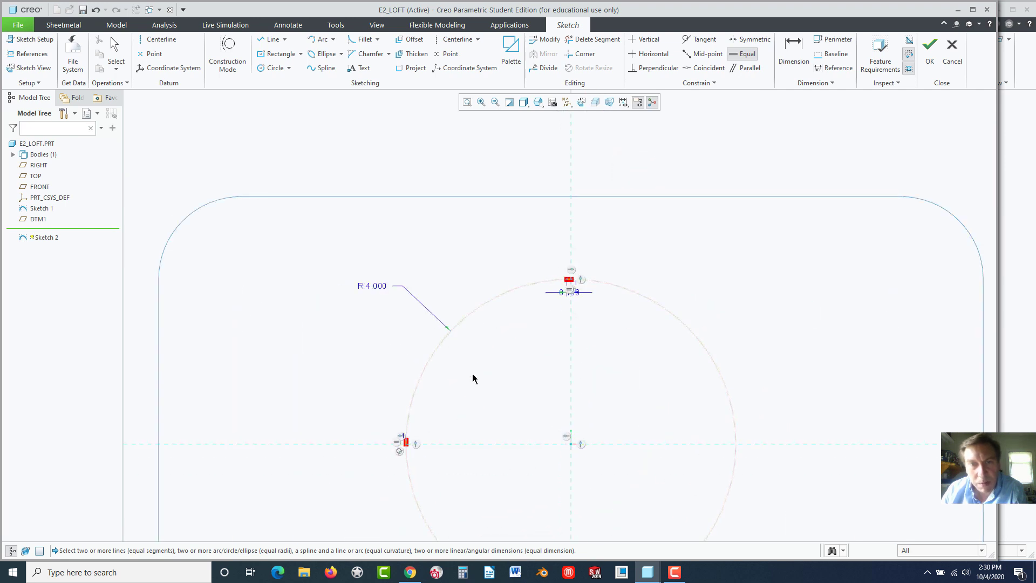
{"action": "left_click", "coordinate": [369, 367]}
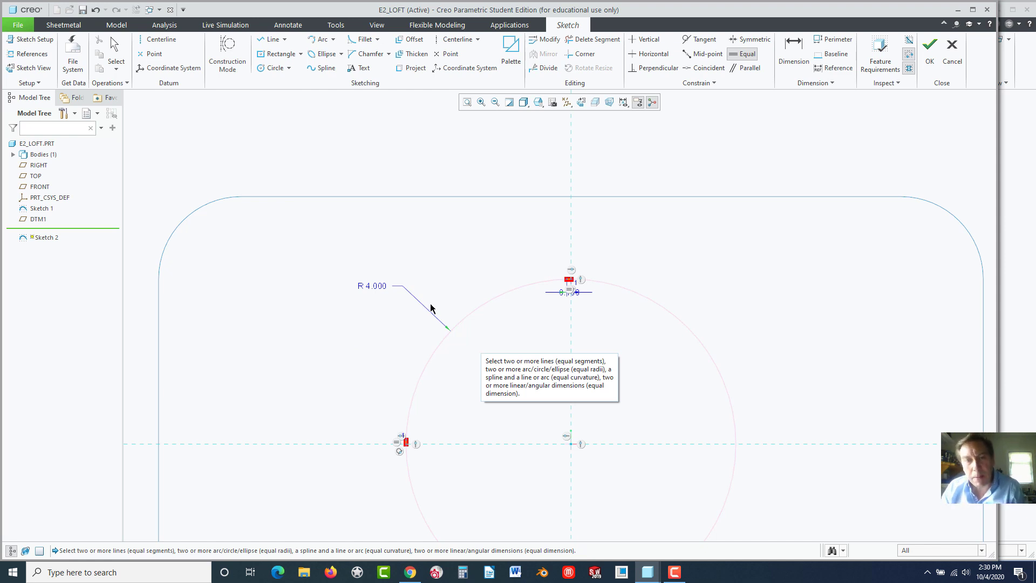
Draw a 3-Point / Tangent End arc from the left end of the short top line to the upper end of the short left line
{"action": "left_click", "coordinate": [333, 39]}
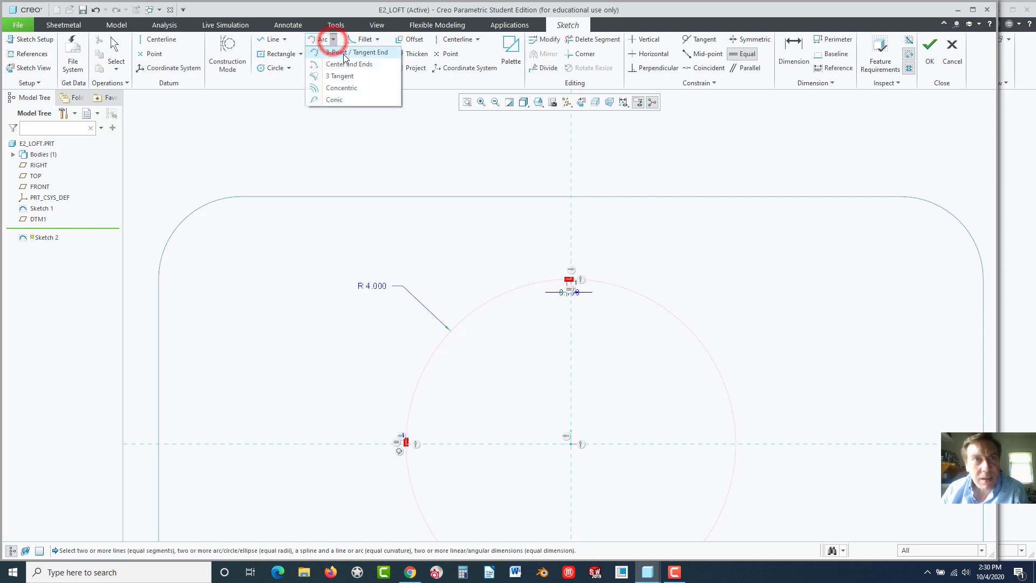
{"action": "left_click", "coordinate": [343, 52]}
{"action": "scroll", "coordinate": [576, 303], "scroll_direction": "down", "scroll_amount": 3}
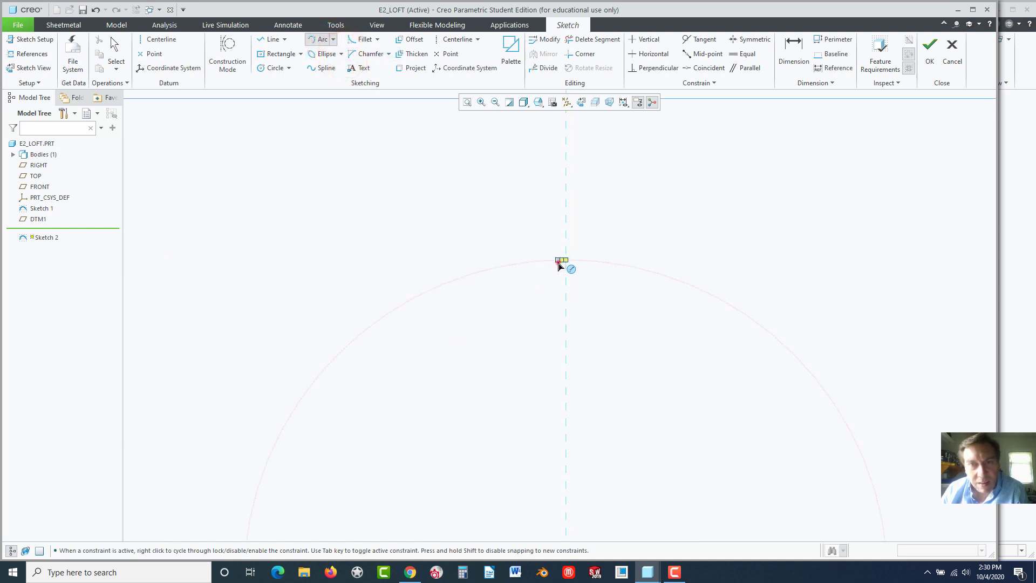
{"action": "left_click", "coordinate": [560, 264]}
{"action": "scroll", "coordinate": [271, 316], "scroll_direction": "up", "scroll_amount": 3}
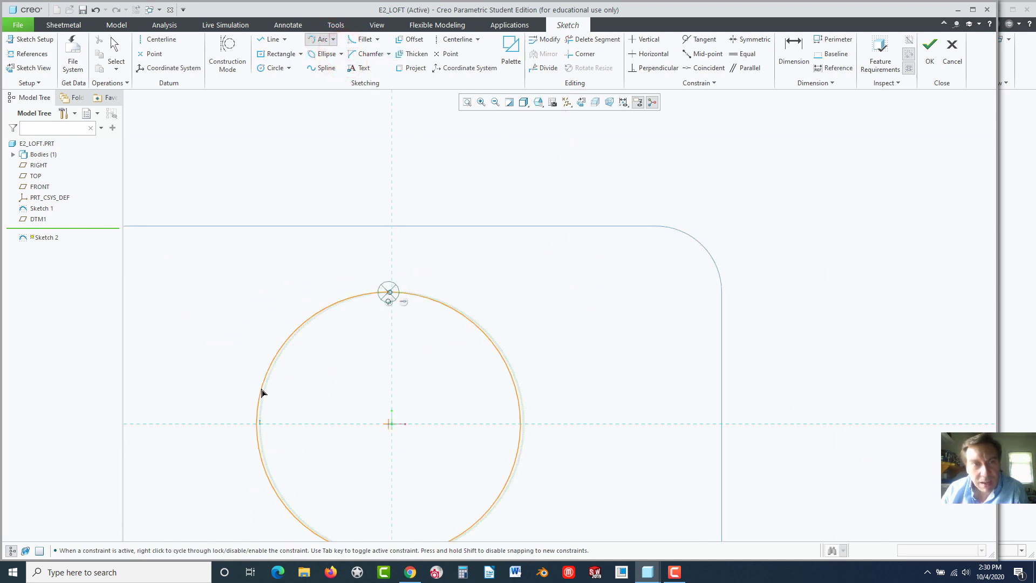
{"action": "scroll", "coordinate": [262, 410], "scroll_direction": "down", "scroll_amount": 3}
{"action": "scroll", "coordinate": [262, 436], "scroll_direction": "down", "scroll_amount": 4}
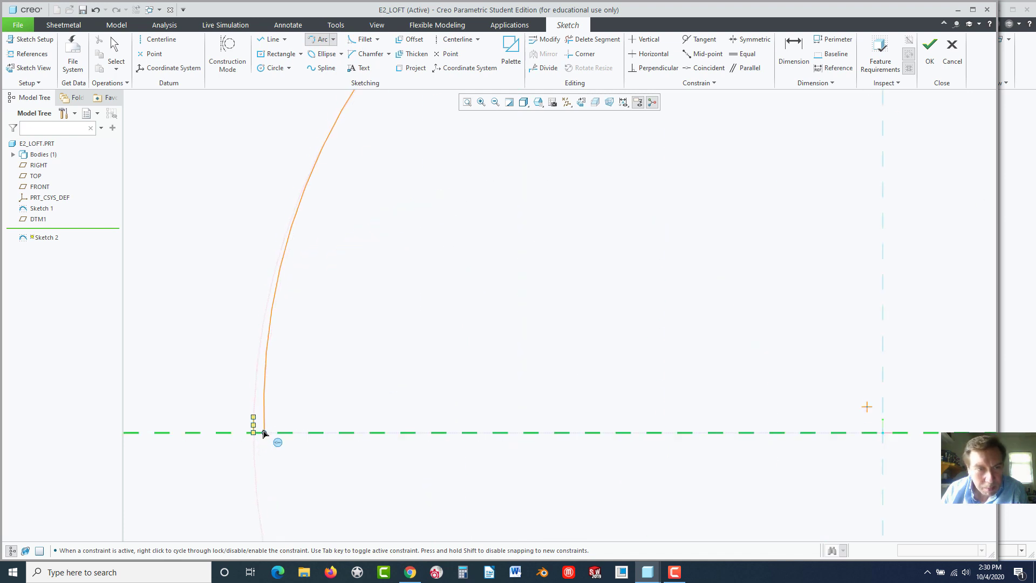
{"action": "left_click", "coordinate": [242, 401]}
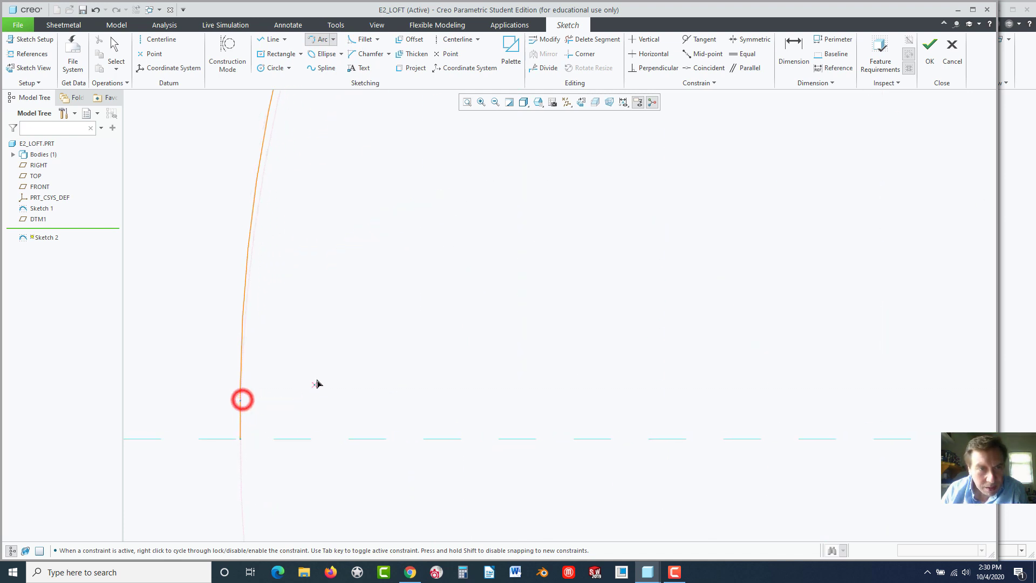
{"action": "middle_click", "coordinate": [318, 379]}
{"action": "scroll", "coordinate": [345, 375], "scroll_direction": "up", "scroll_amount": 4}
{"action": "scroll", "coordinate": [364, 378], "scroll_direction": "up", "scroll_amount": 2}
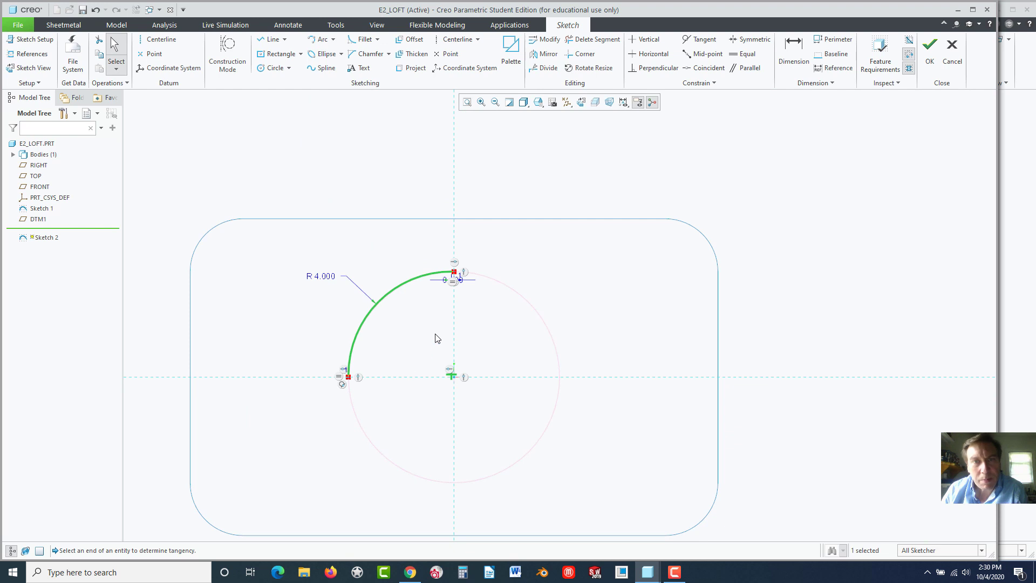
{"action": "scroll", "coordinate": [437, 338], "scroll_direction": "down", "scroll_amount": 1}
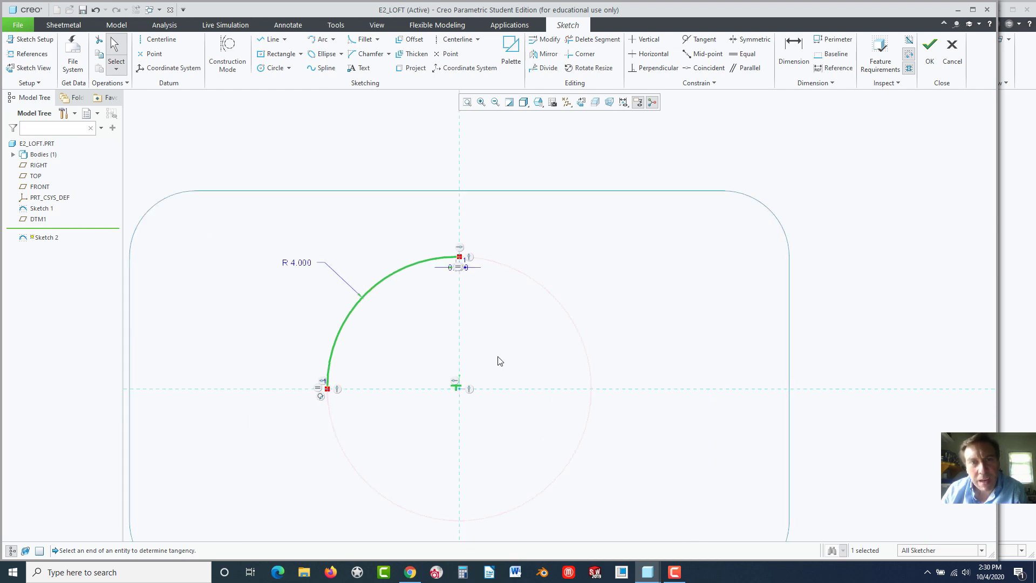
{"action": "left_click", "coordinate": [500, 327]}
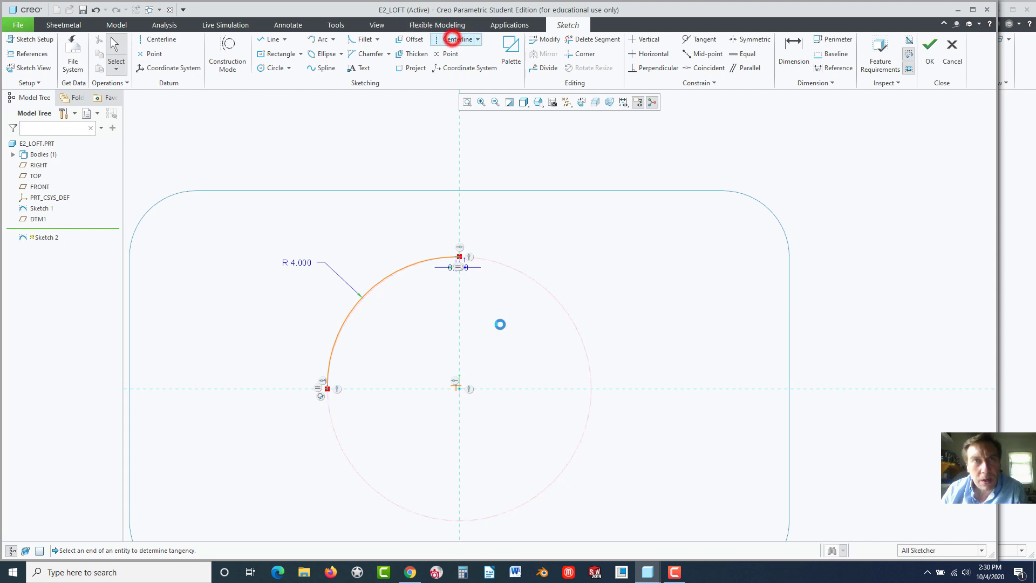
Add a vertical and a horizontal centerline through the circle's center
{"action": "left_click", "coordinate": [452, 39]}
{"action": "left_click", "coordinate": [460, 389]}
{"action": "left_click", "coordinate": [460, 290]}
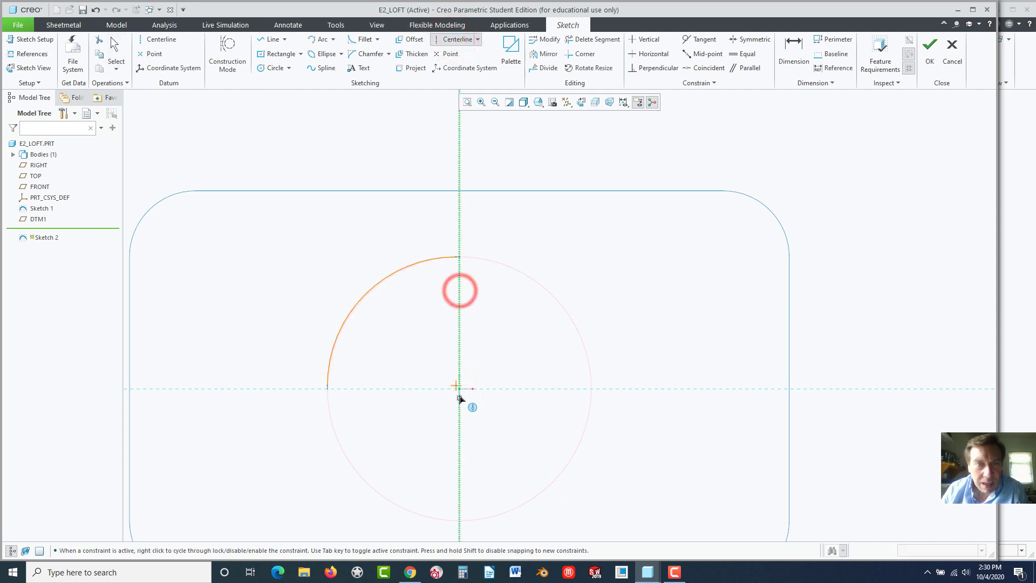
{"action": "left_click", "coordinate": [460, 389]}
{"action": "left_click", "coordinate": [384, 390]}
{"action": "middle_click", "coordinate": [412, 393]}
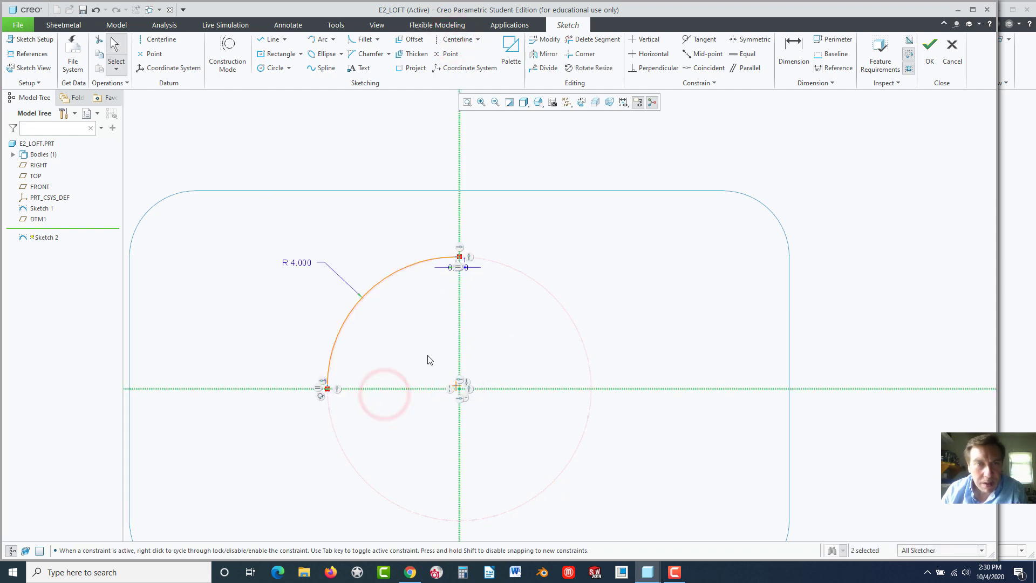
Mirror the quarter profile of arc and short lines about the vertical centerline
{"action": "left_click_drag", "start_coordinate": [210, 210], "coordinate": [529, 429]}
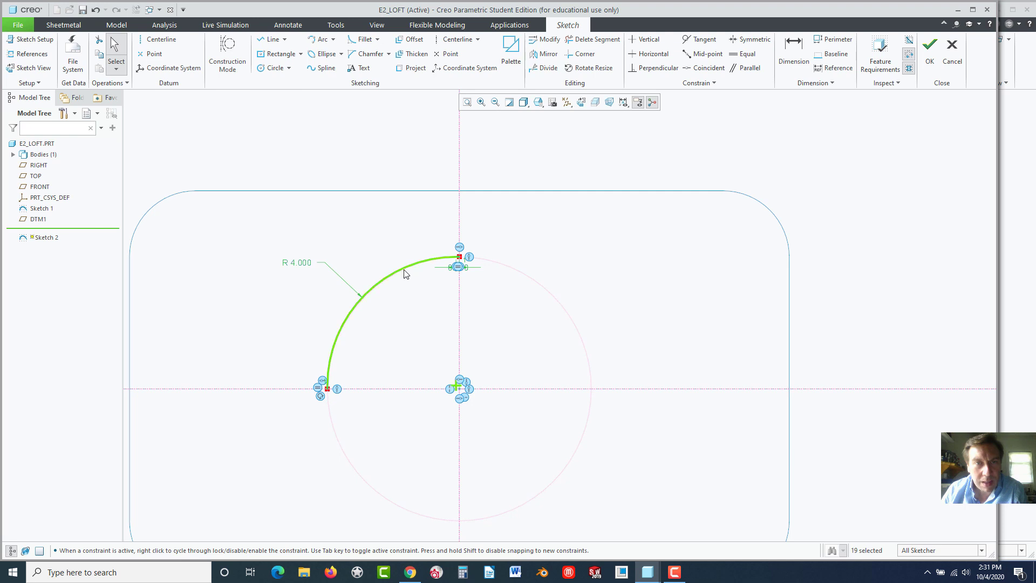
{"action": "left_click", "coordinate": [544, 53]}
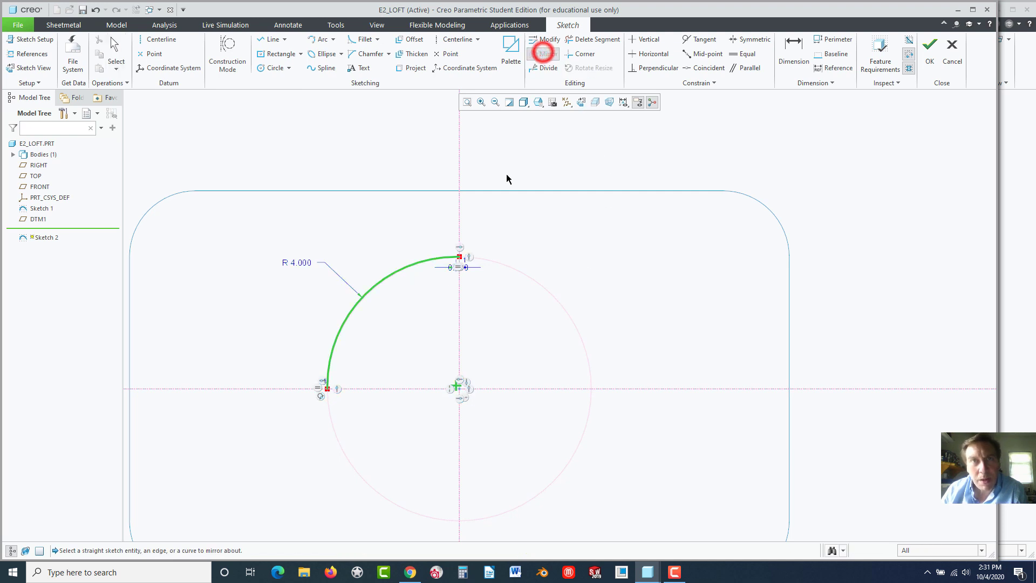
{"action": "left_click", "coordinate": [459, 214]}
{"action": "left_click", "coordinate": [240, 223]}
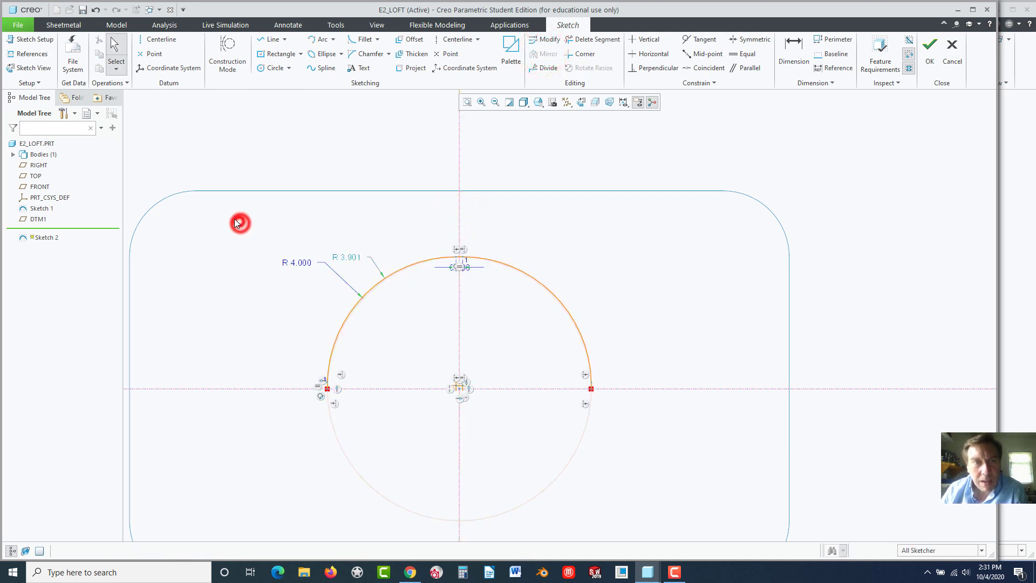
Mirror the upper half of the profile about the horizontal centerline and finish the sketch
{"action": "mouse_move", "coordinate": [206, 213]}
{"action": "left_mouse_down"}
{"action": "mouse_move", "coordinate": [638, 427]}
{"action": "mouse_move", "coordinate": [637, 437]}
{"action": "left_mouse_up"}
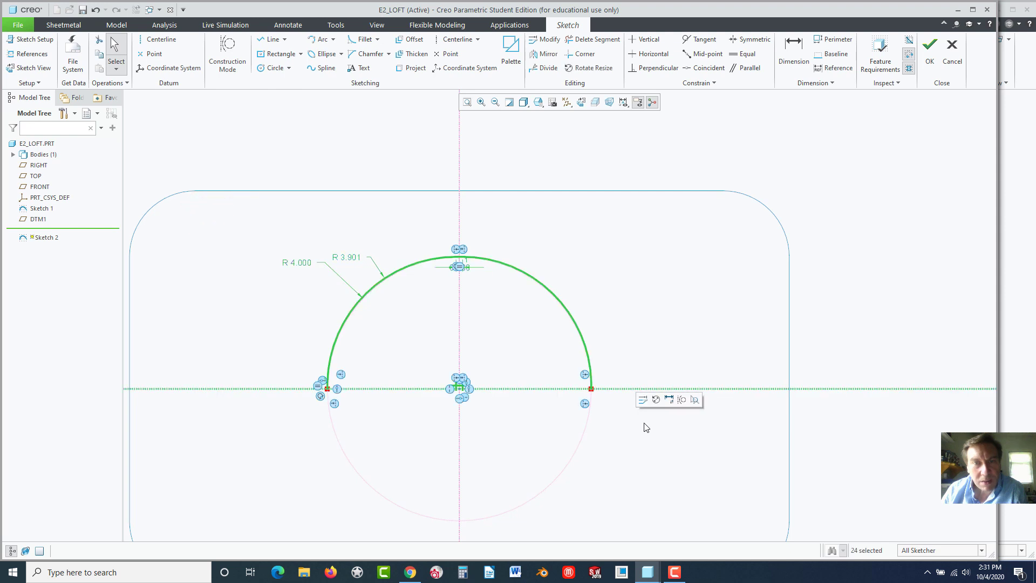
{"action": "left_click", "coordinate": [545, 54]}
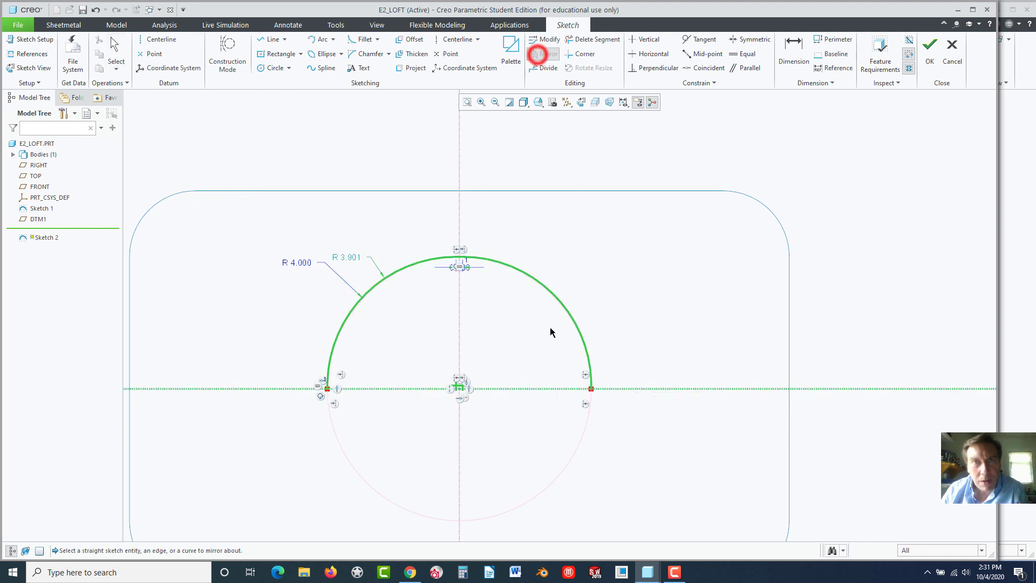
{"action": "left_click", "coordinate": [520, 389]}
{"action": "left_click", "coordinate": [629, 448]}
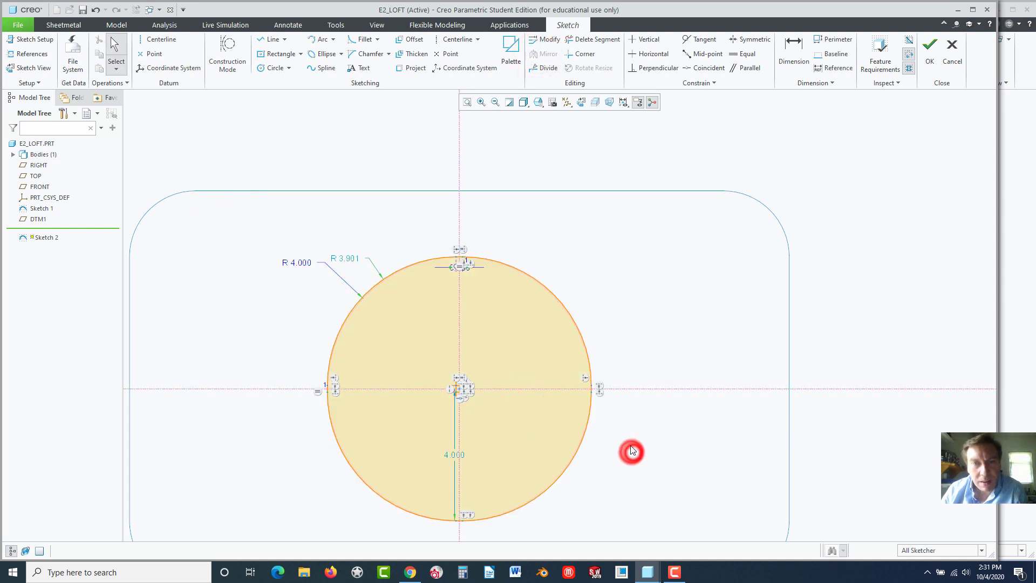
{"action": "scroll", "coordinate": [629, 449], "scroll_direction": "up", "scroll_amount": 2}
{"action": "middle_click_drag", "start_coordinate": [636, 361], "coordinate": [607, 380]}
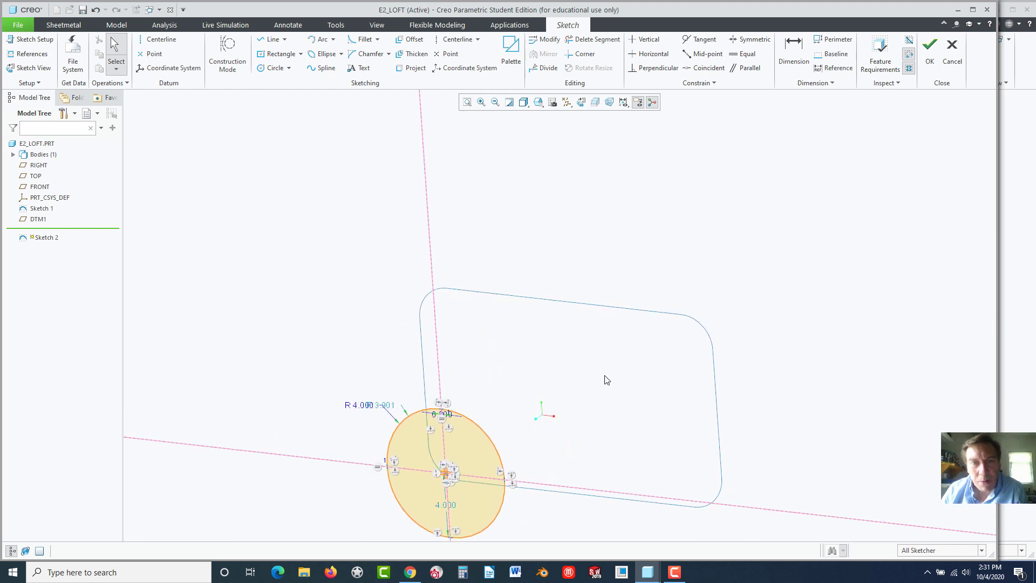
{"action": "left_click", "coordinate": [928, 57]}
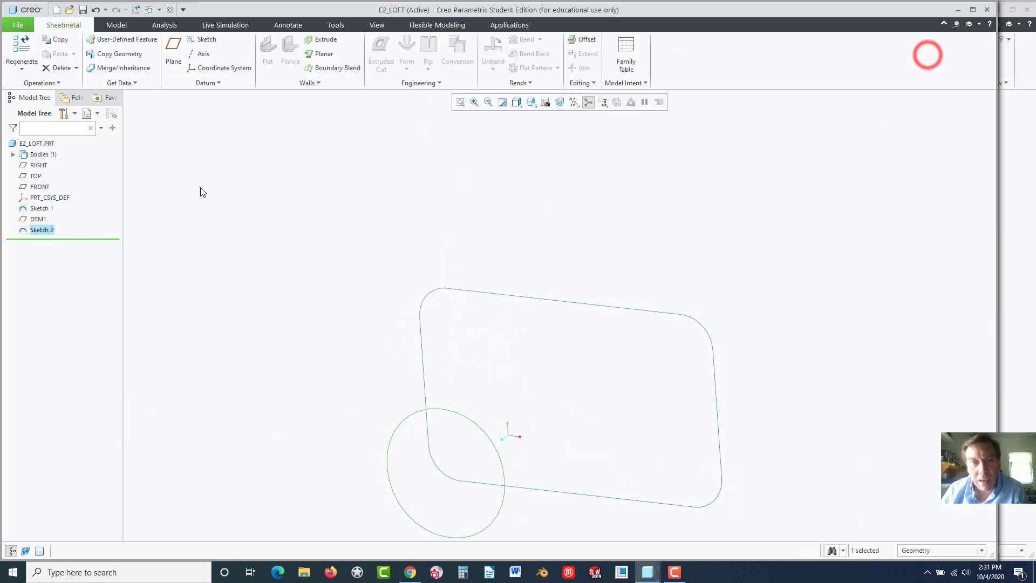
Sketch a vertical line on the TOP plane from the center of the rounded rectangle to the circle's plane, and finish the sketch
{"action": "left_click", "coordinate": [36, 176]}
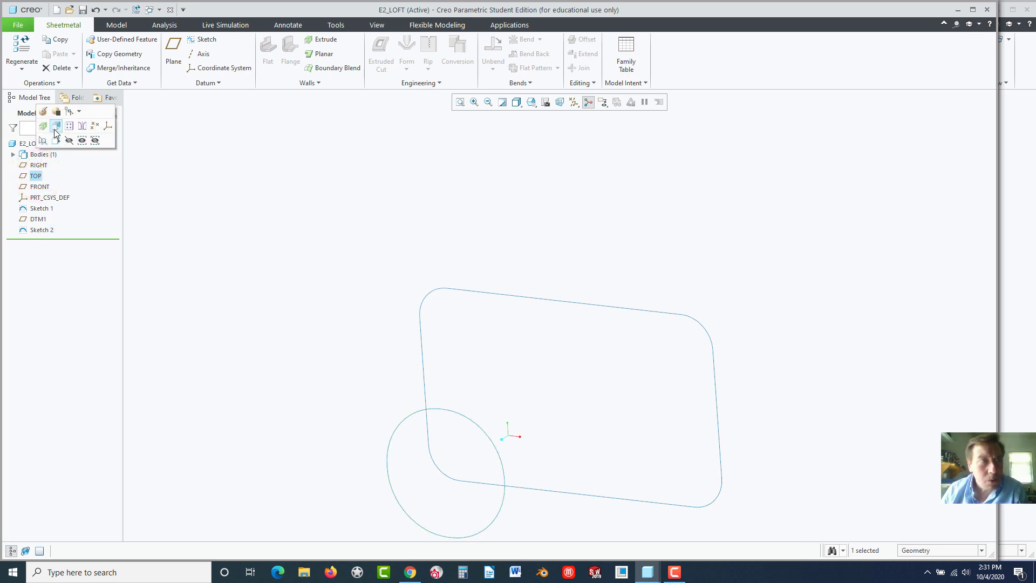
{"action": "left_click", "coordinate": [206, 41]}
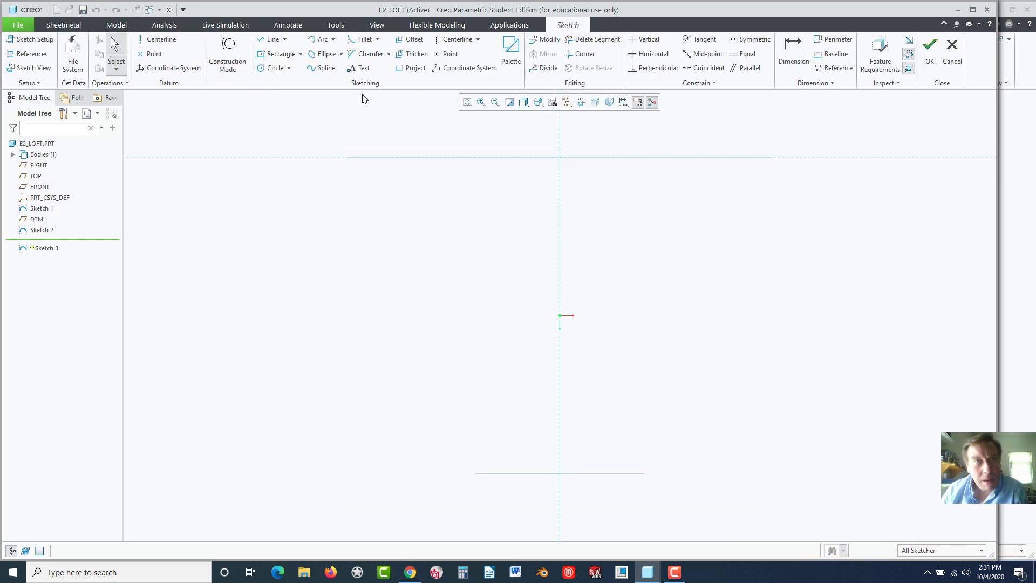
{"action": "left_click", "coordinate": [269, 42]}
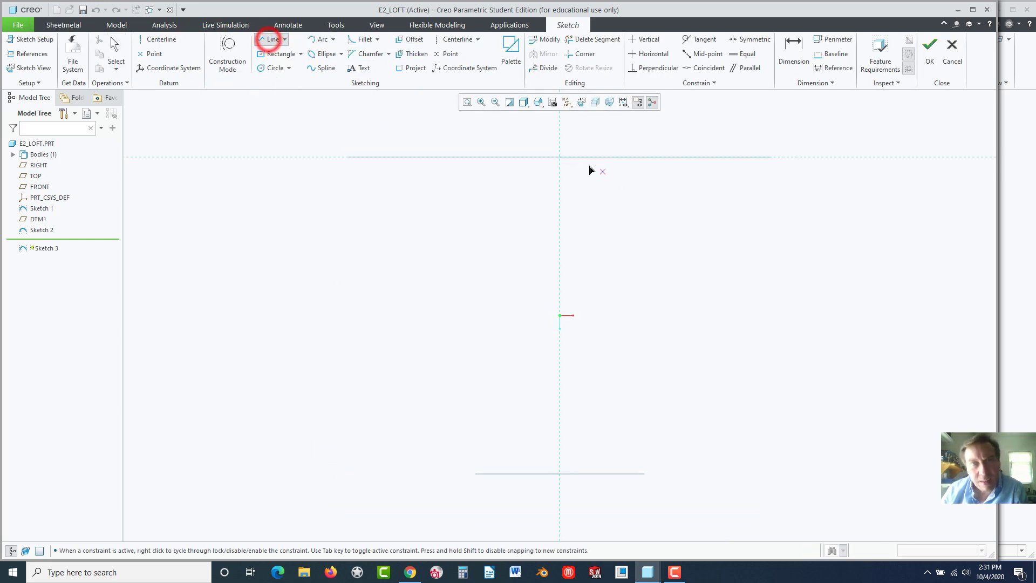
{"action": "left_click", "coordinate": [559, 158]}
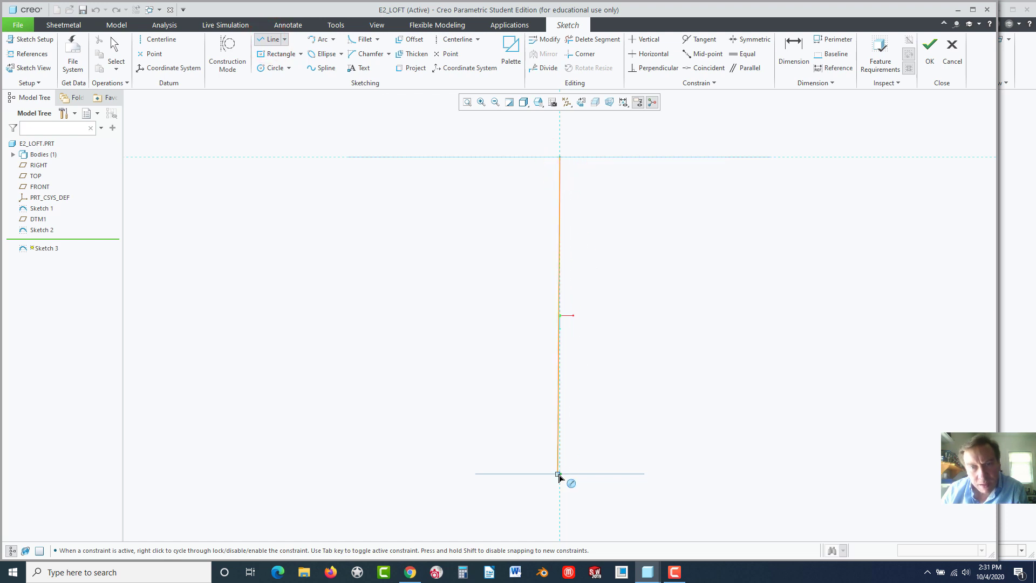
{"action": "scroll", "coordinate": [561, 474], "scroll_direction": "up", "scroll_amount": 5}
{"action": "scroll", "coordinate": [562, 476], "scroll_direction": "up", "scroll_amount": 2}
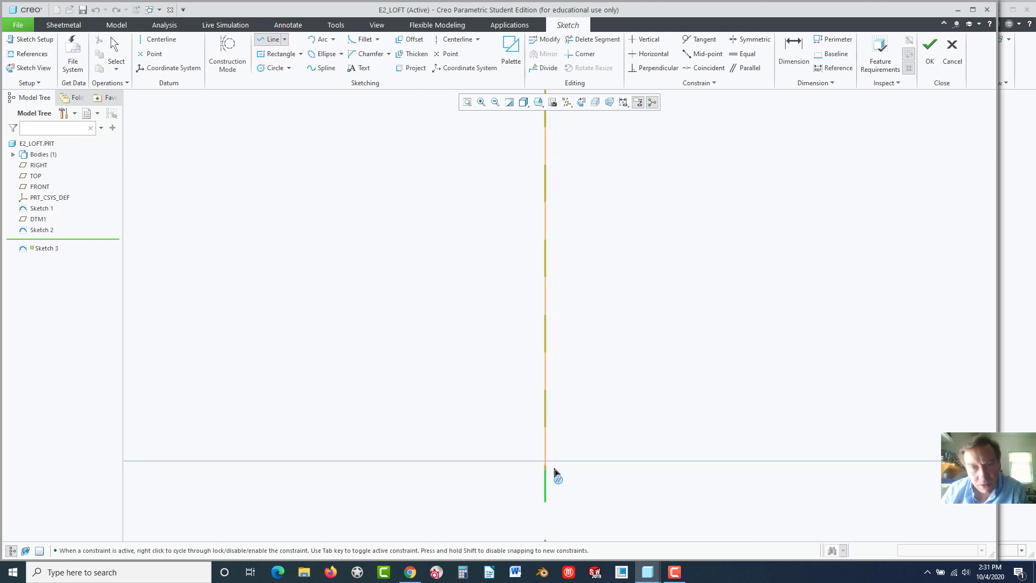
{"action": "left_click", "coordinate": [545, 462]}
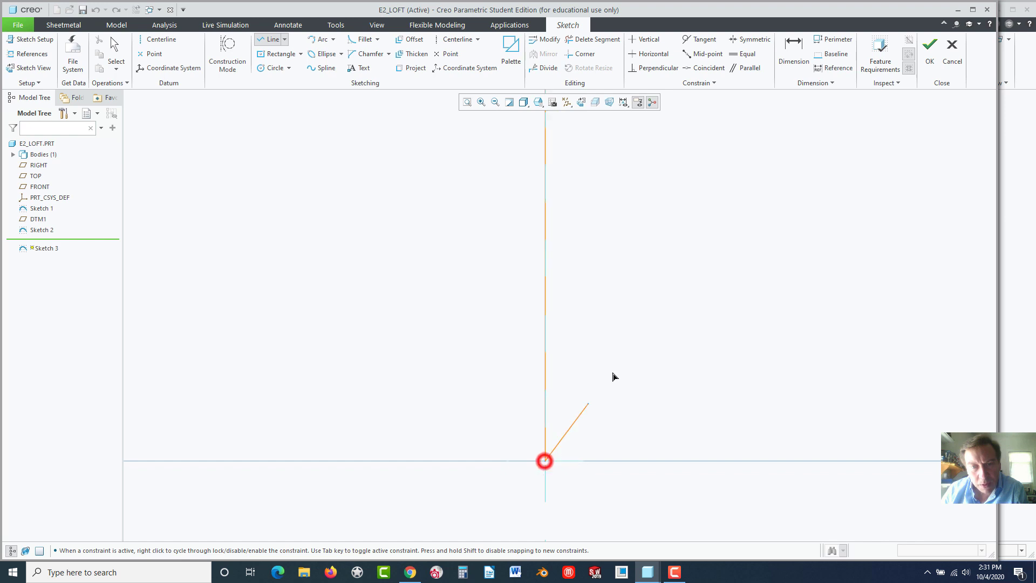
{"action": "middle_click", "coordinate": [613, 369]}
{"action": "scroll", "coordinate": [625, 378], "scroll_direction": "down", "scroll_amount": 3}
{"action": "scroll", "coordinate": [677, 313], "scroll_direction": "down", "scroll_amount": 3}
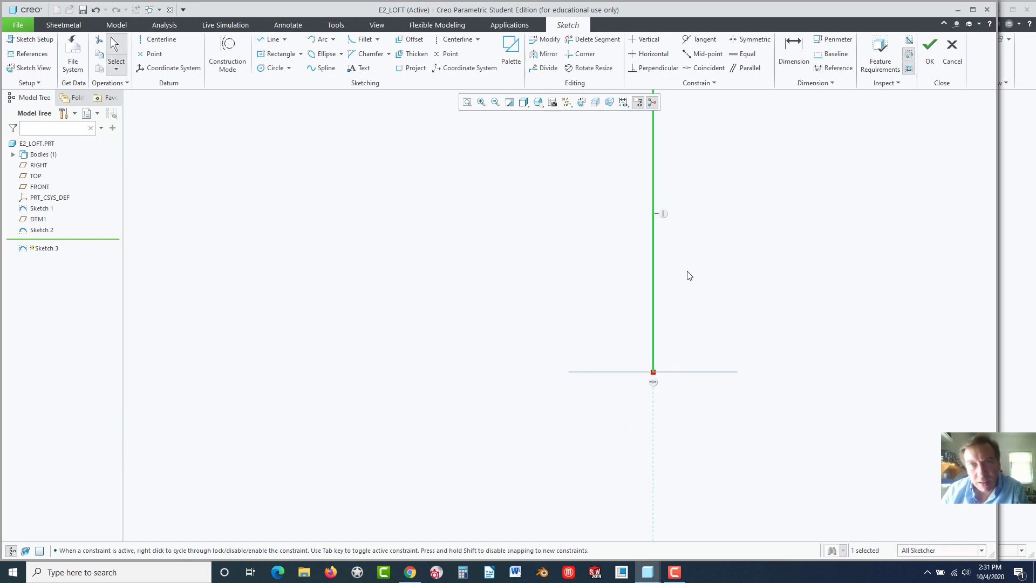
{"action": "scroll", "coordinate": [684, 208], "scroll_direction": "up", "scroll_amount": 1}
{"action": "scroll", "coordinate": [646, 161], "scroll_direction": "up", "scroll_amount": 2}
{"action": "mouse_move", "coordinate": [677, 279]}
{"action": "middle_mouse_down"}
{"action": "mouse_move", "coordinate": [584, 213]}
{"action": "mouse_move", "coordinate": [597, 287]}
{"action": "mouse_move", "coordinate": [624, 340]}
{"action": "mouse_move", "coordinate": [663, 363]}
{"action": "middle_mouse_up"}
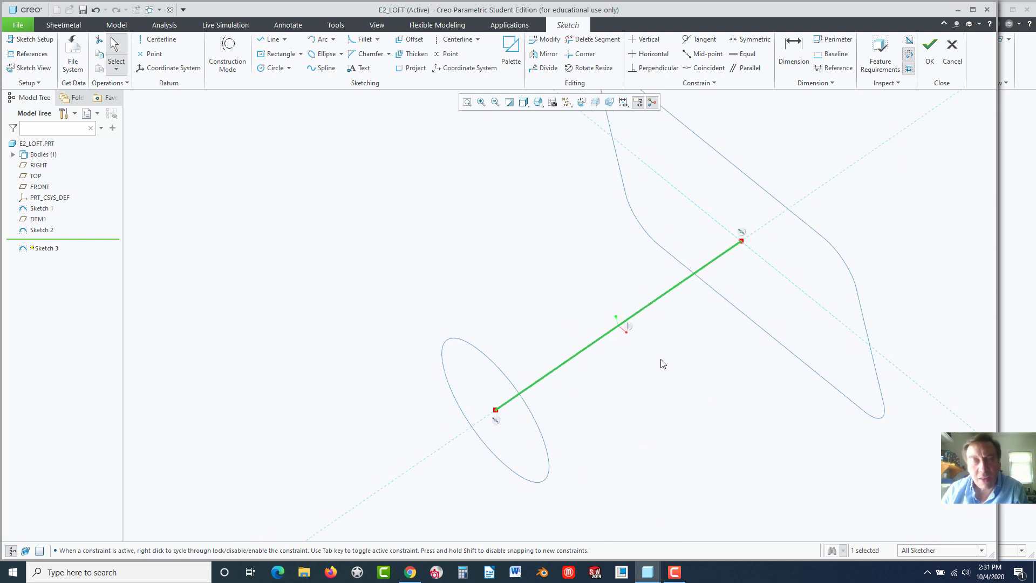
{"action": "left_click", "coordinate": [929, 54]}
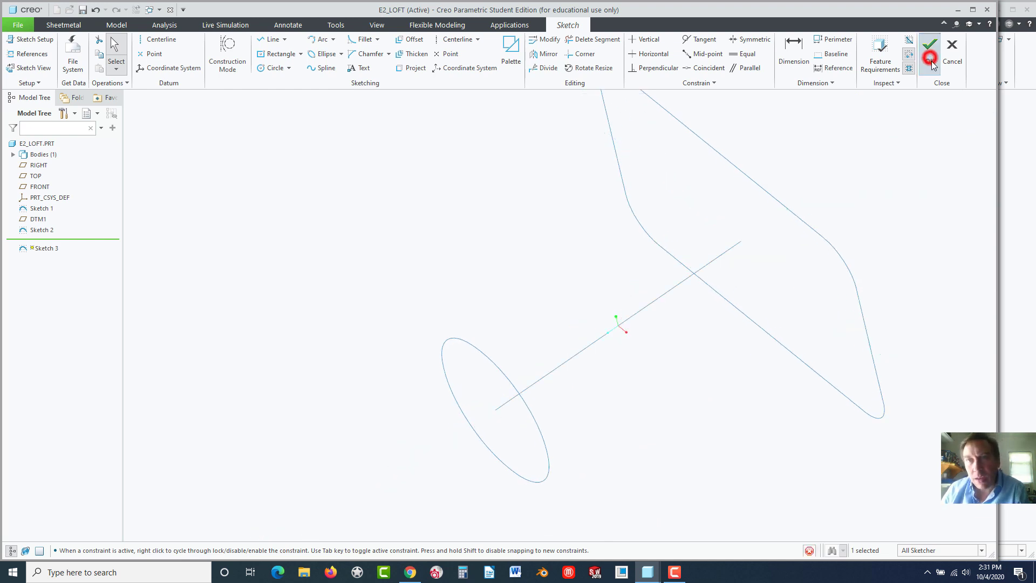
{"action": "left_click", "coordinate": [455, 184]}
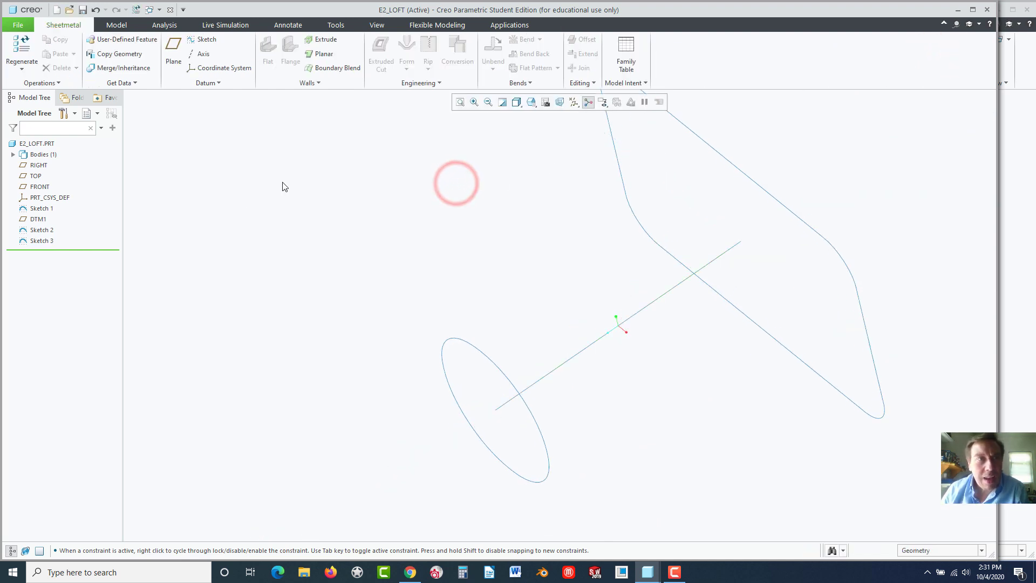
Start a Swept Blend wall and set the straight line between the two profiles as its origin trajectory
{"action": "left_click", "coordinate": [320, 84]}
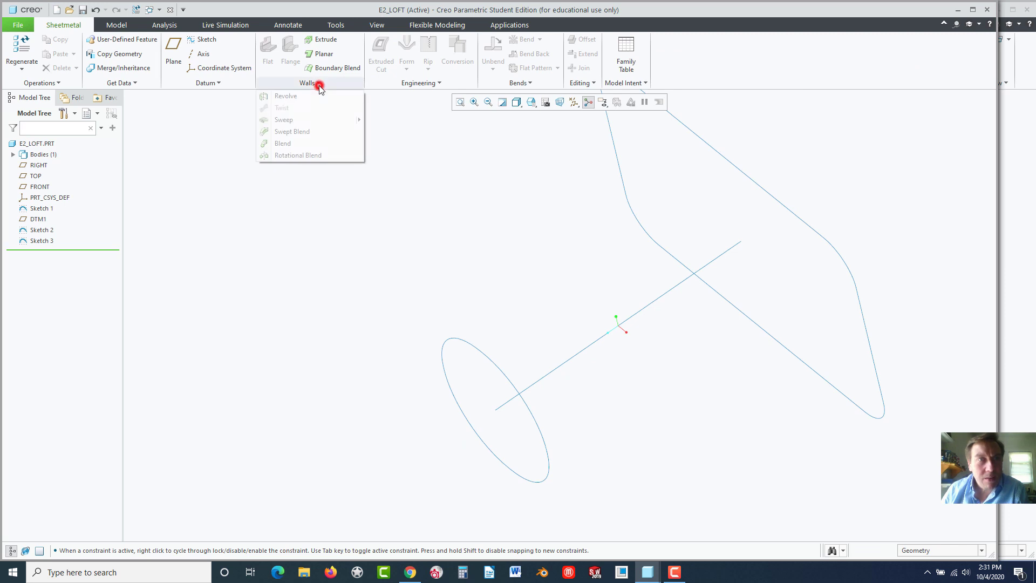
{"action": "left_click", "coordinate": [292, 131]}
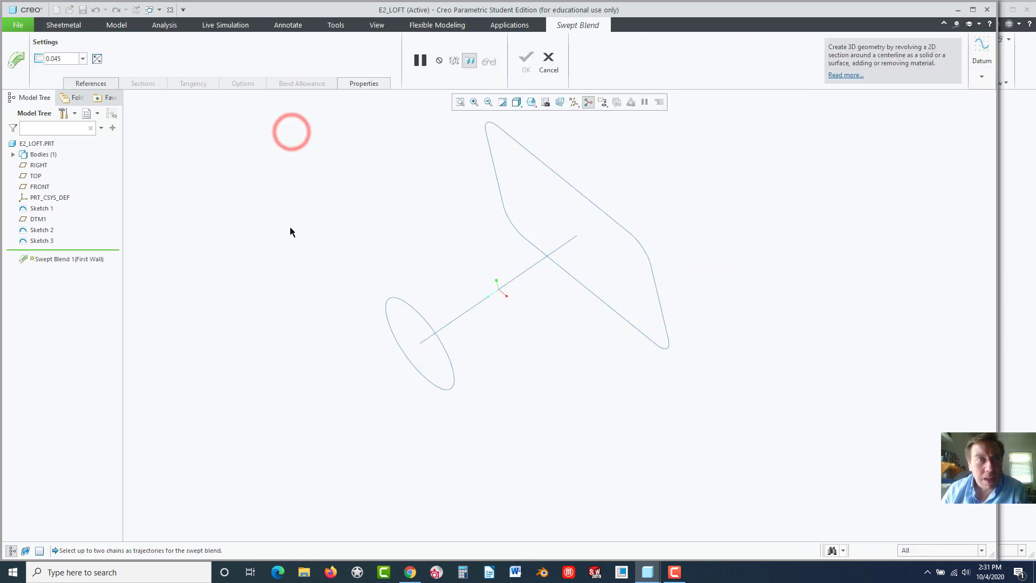
{"action": "middle_click_drag", "start_coordinate": [289, 230], "coordinate": [266, 203]}
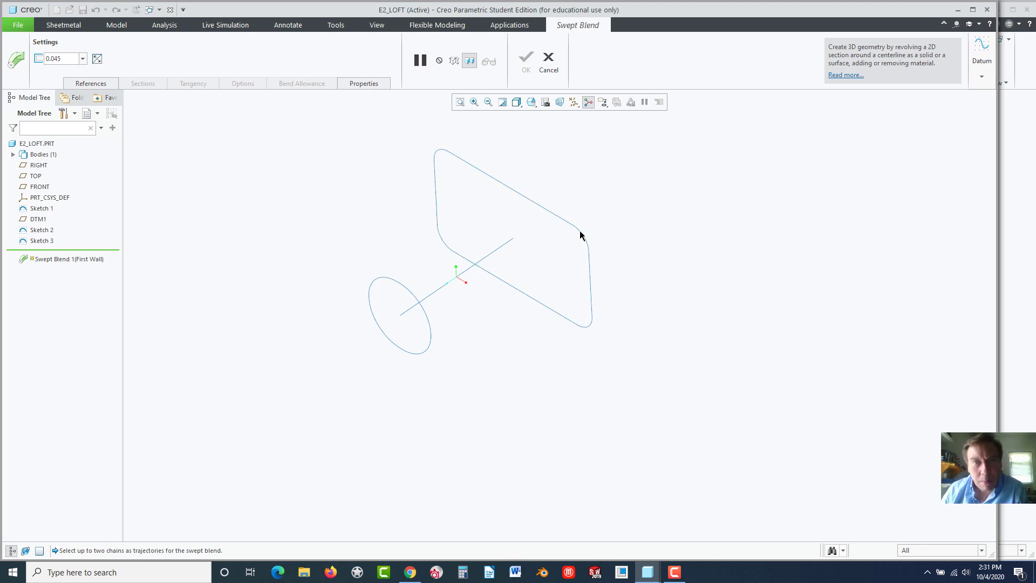
{"action": "scroll", "coordinate": [581, 243], "scroll_direction": "up", "scroll_amount": 2}
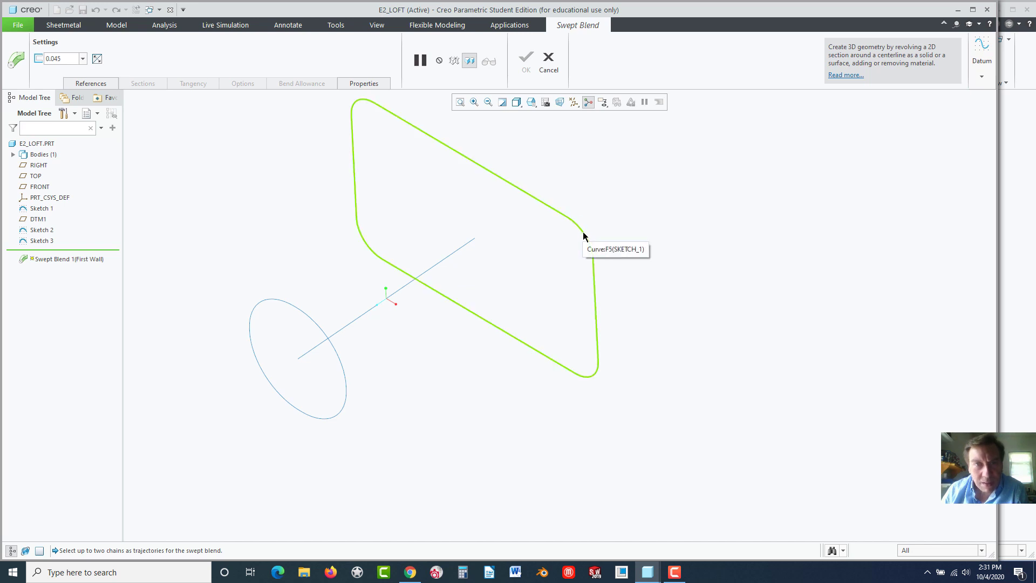
{"action": "left_click", "coordinate": [583, 233]}
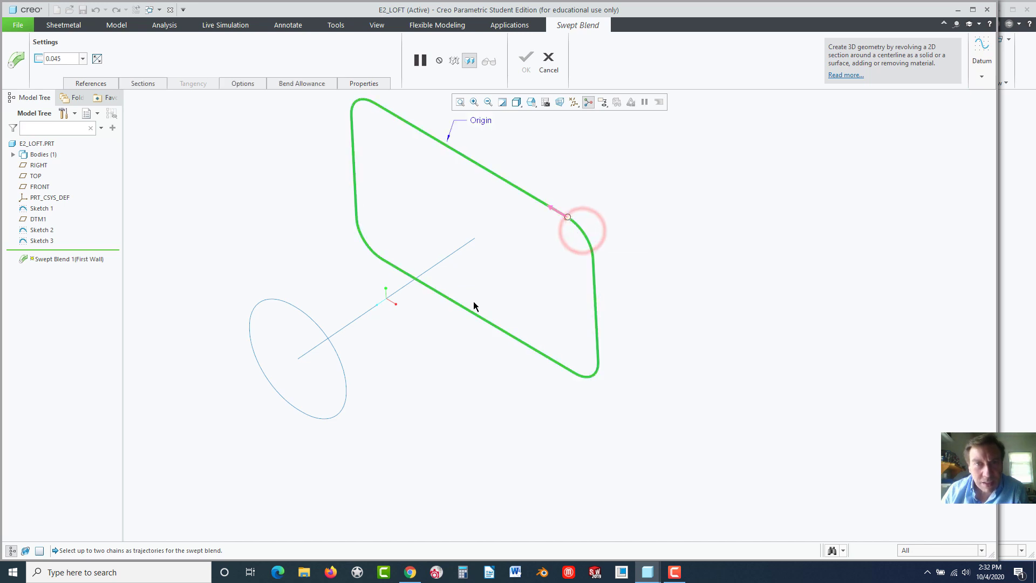
{"action": "left_click", "coordinate": [341, 366]}
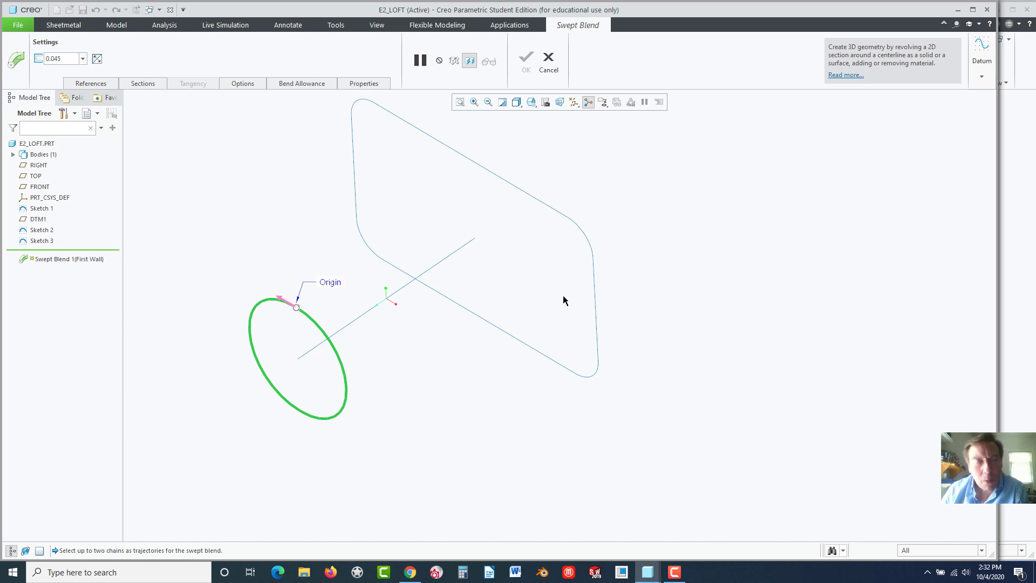
{"action": "left_click", "coordinate": [582, 229]}
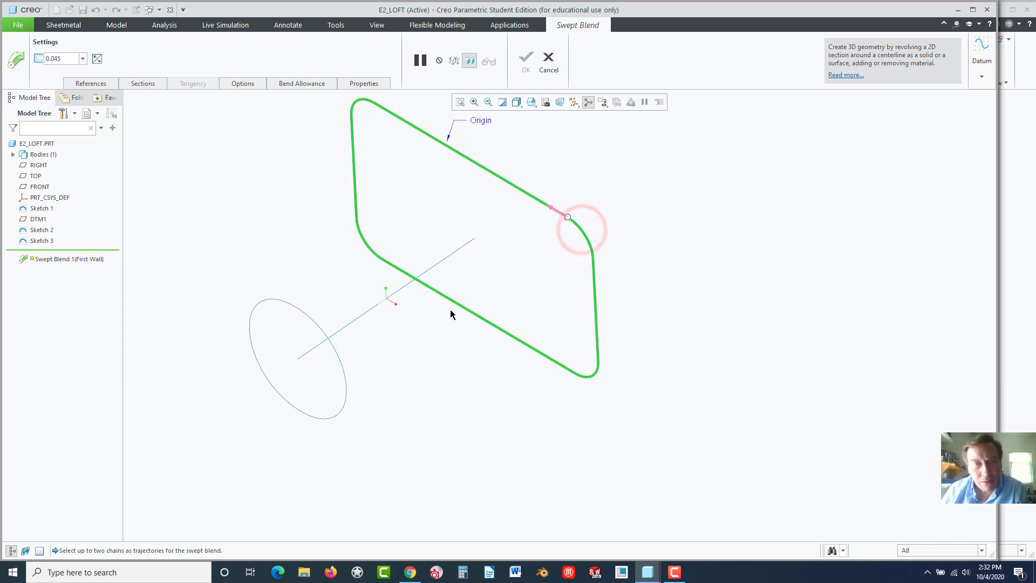
{"action": "left_click", "coordinate": [100, 83]}
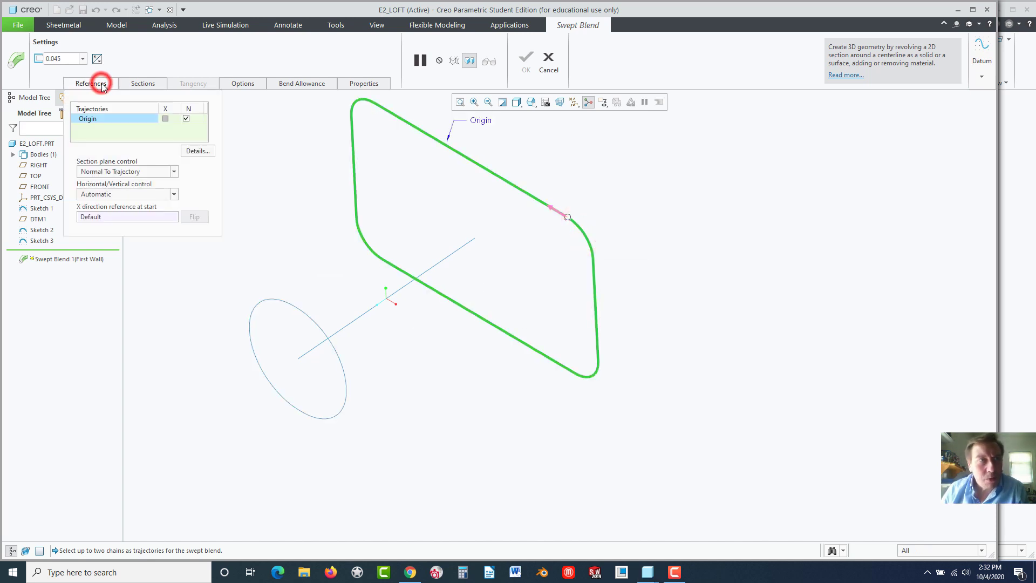
{"action": "left_click", "coordinate": [109, 118]}
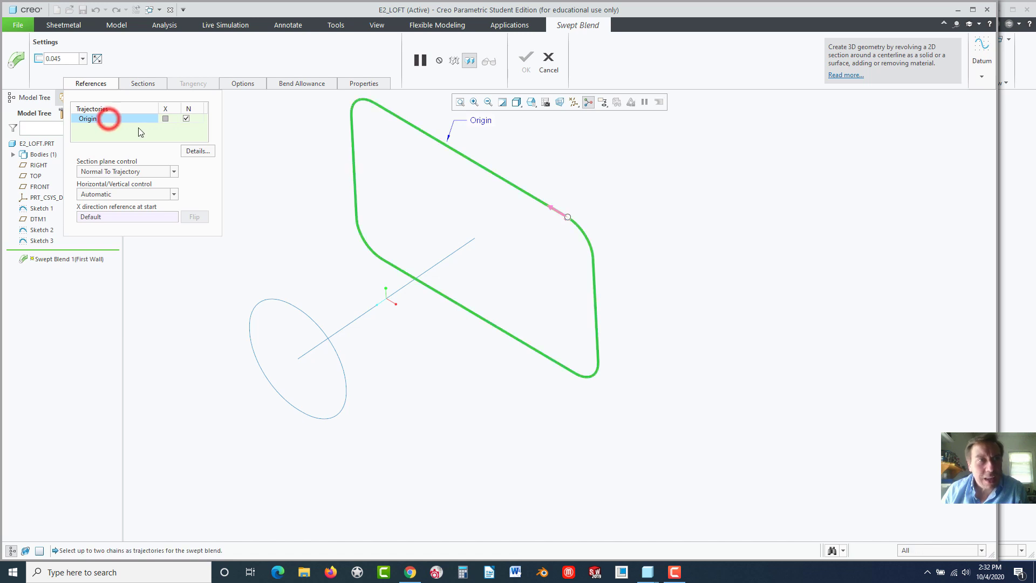
{"action": "left_click", "coordinate": [435, 264]}
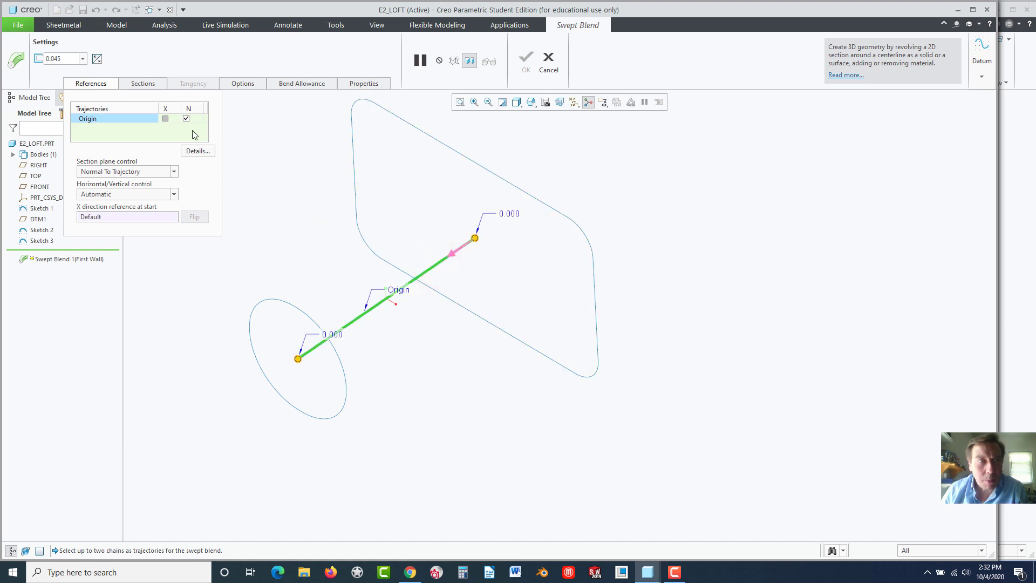
Switch the swept blend to selected sections and choose the rounded rectangle as Section 1
{"action": "left_click", "coordinate": [143, 84]}
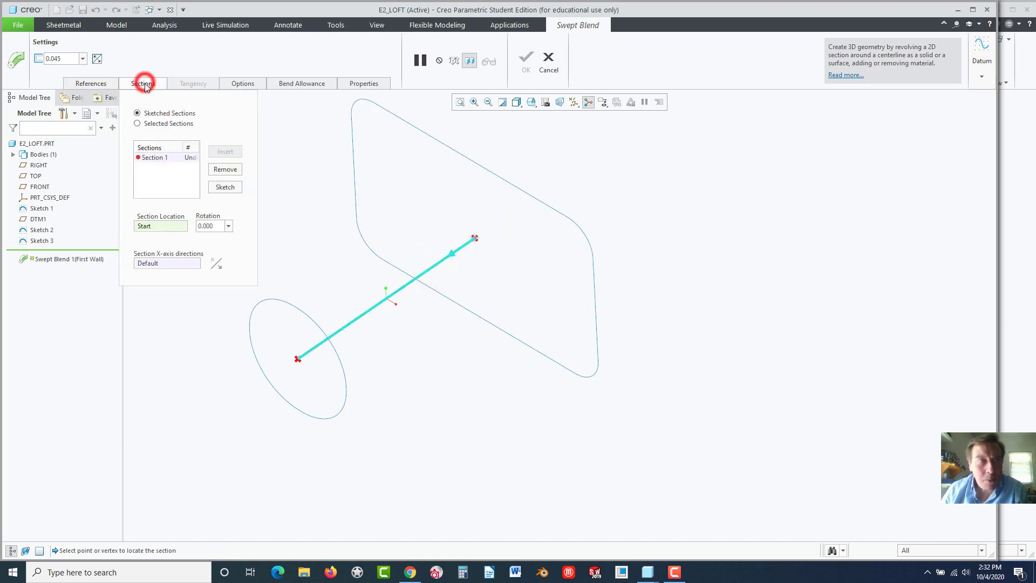
{"action": "left_click", "coordinate": [138, 123]}
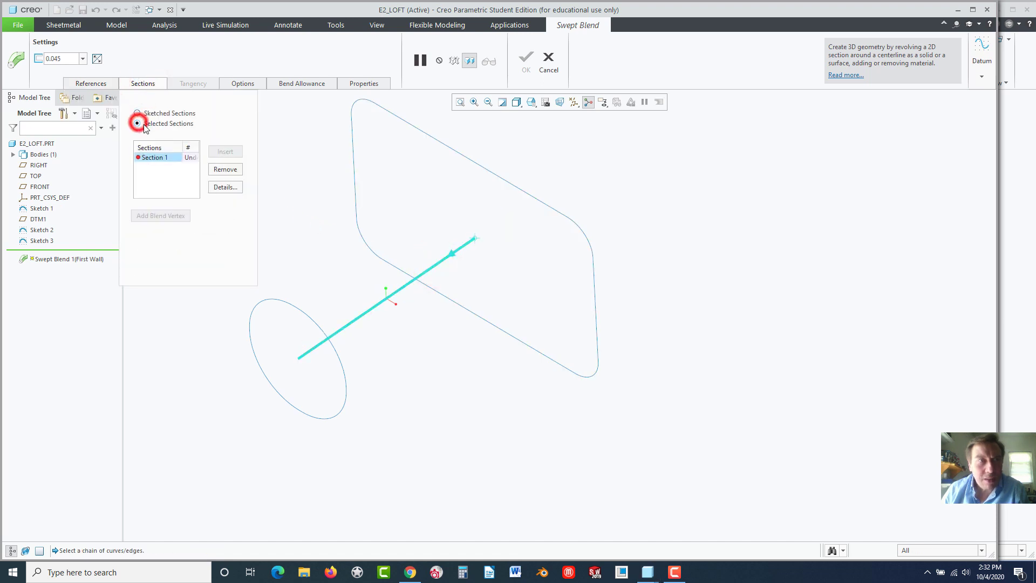
{"action": "left_click", "coordinate": [583, 238]}
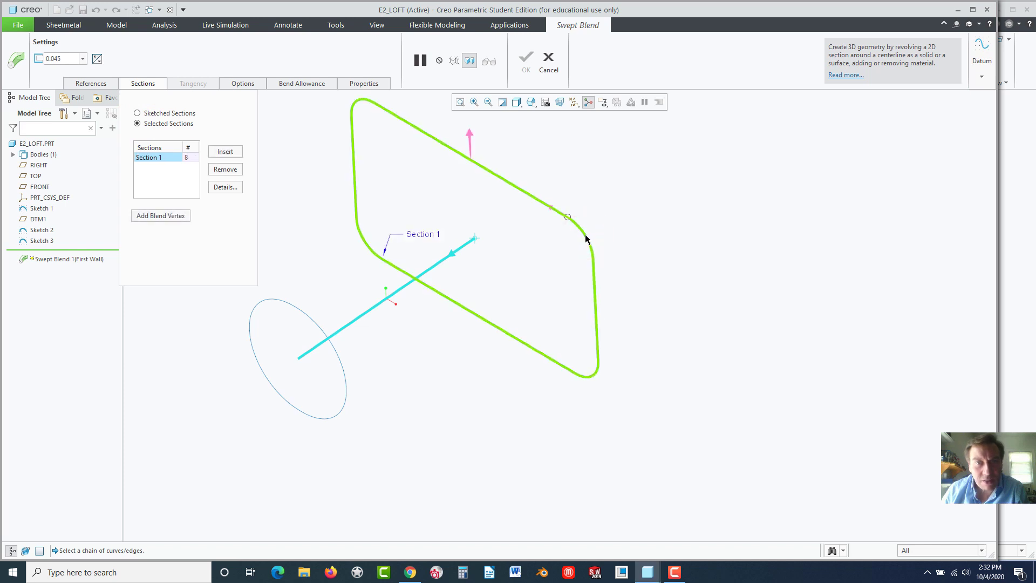
{"action": "left_click", "coordinate": [338, 357]}
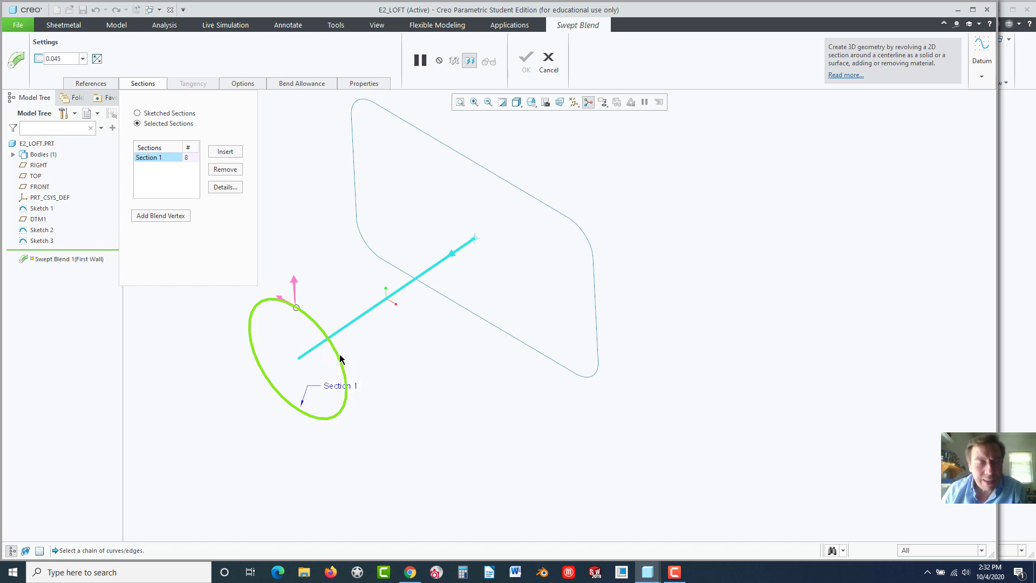
{"action": "left_click", "coordinate": [586, 237]}
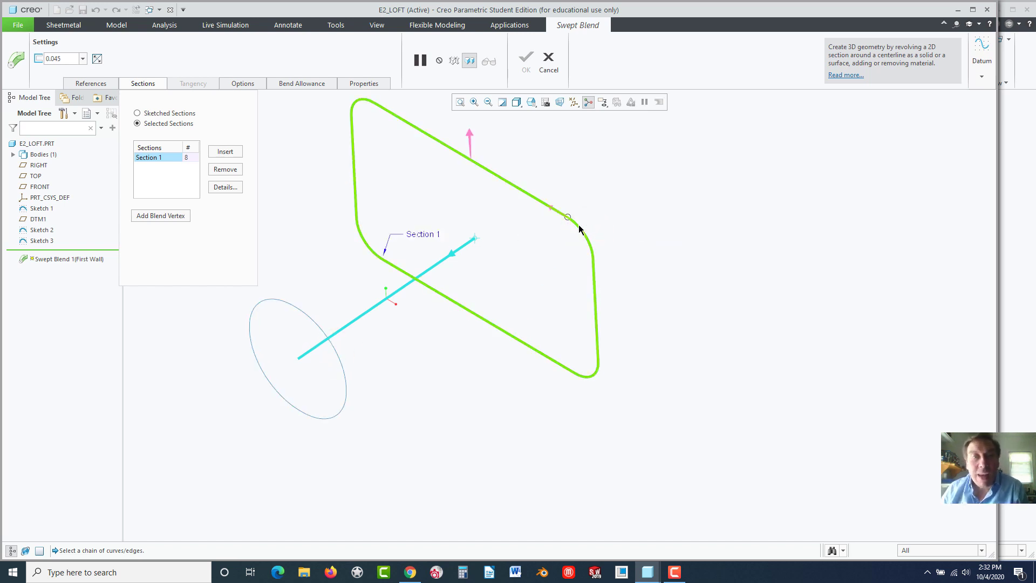
Insert Section 2 using the circular profile and finish the swept blend wall
{"action": "left_click", "coordinate": [228, 153]}
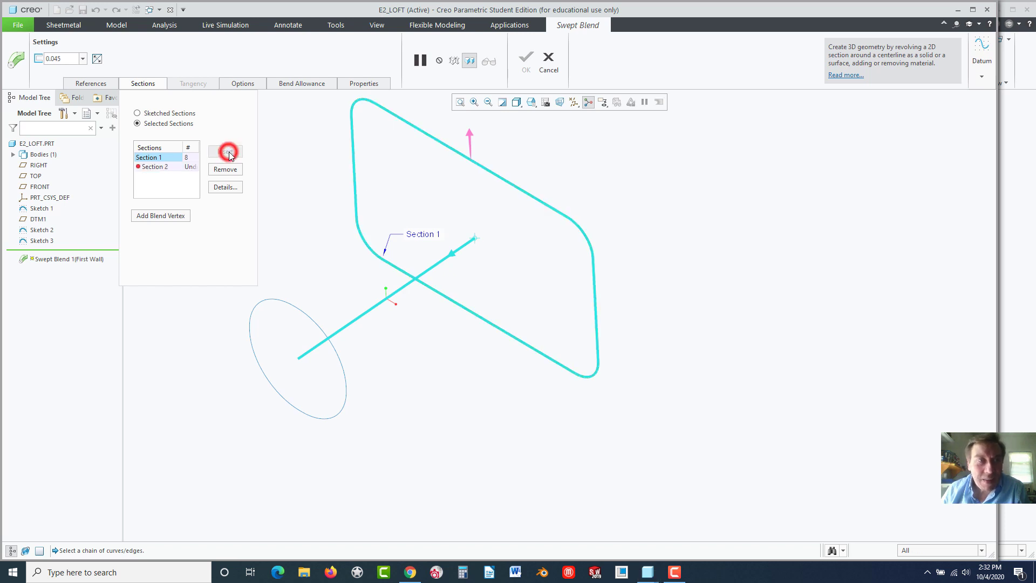
{"action": "left_click", "coordinate": [334, 352]}
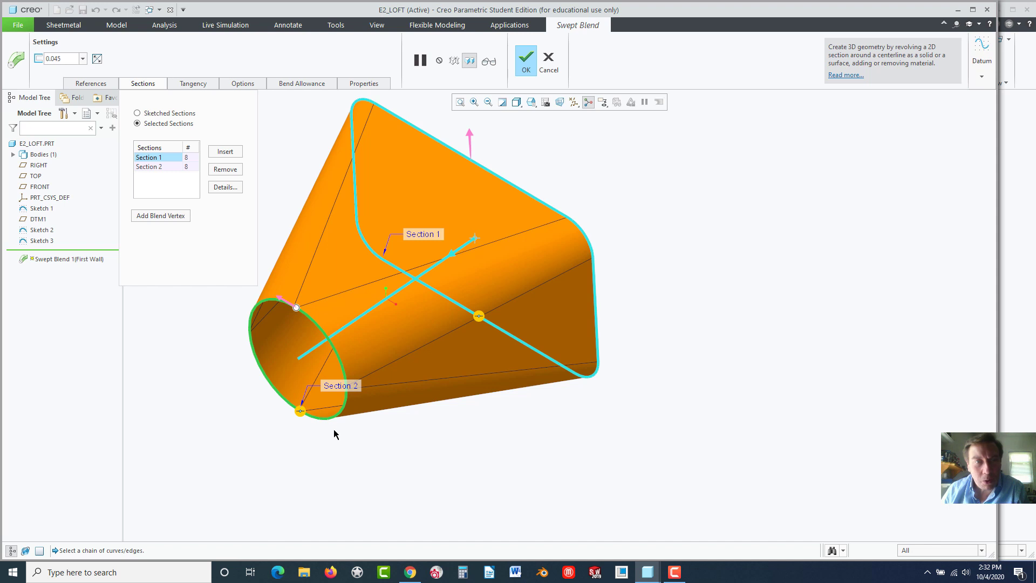
{"action": "scroll", "coordinate": [335, 417], "scroll_direction": "up", "scroll_amount": 2}
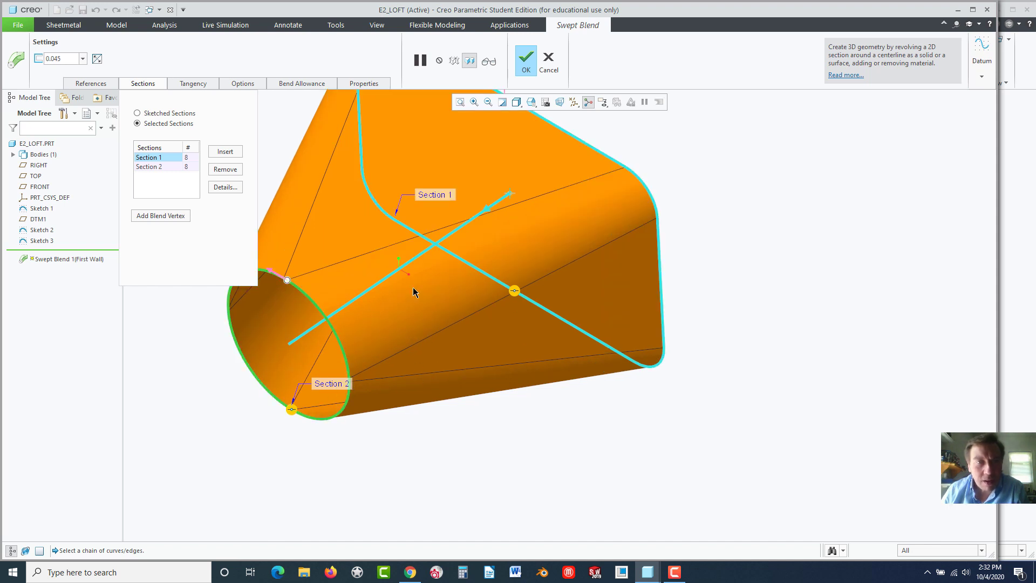
{"action": "scroll", "coordinate": [522, 412], "scroll_direction": "down", "scroll_amount": 3}
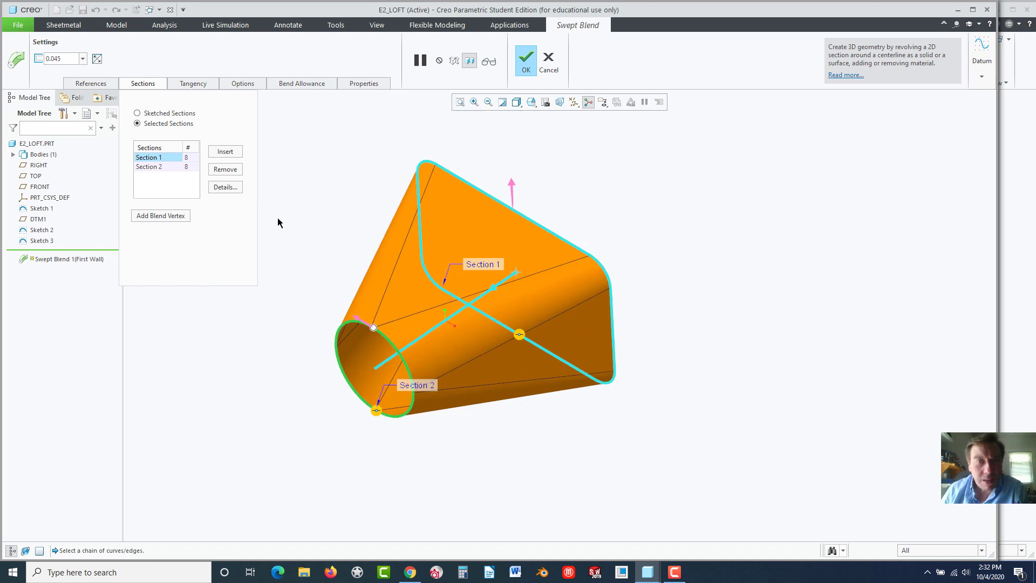
{"action": "left_click", "coordinate": [526, 63]}
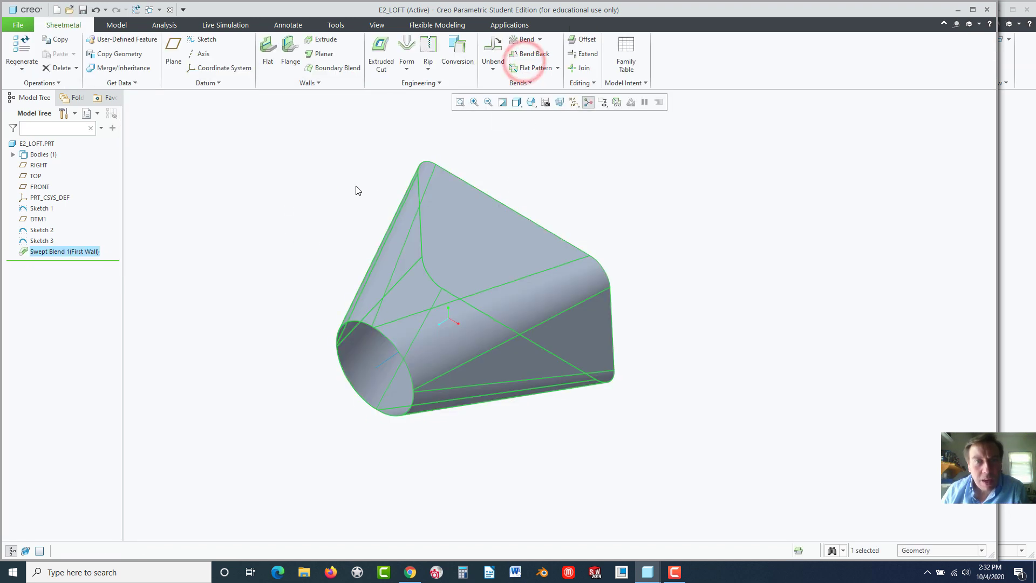
{"action": "left_click", "coordinate": [332, 187]}
Create a Sketched Rip along the wall from the straight line of Sketch 3, reversing its projection direction
{"action": "scroll", "coordinate": [332, 236], "scroll_direction": "up", "scroll_amount": 2}
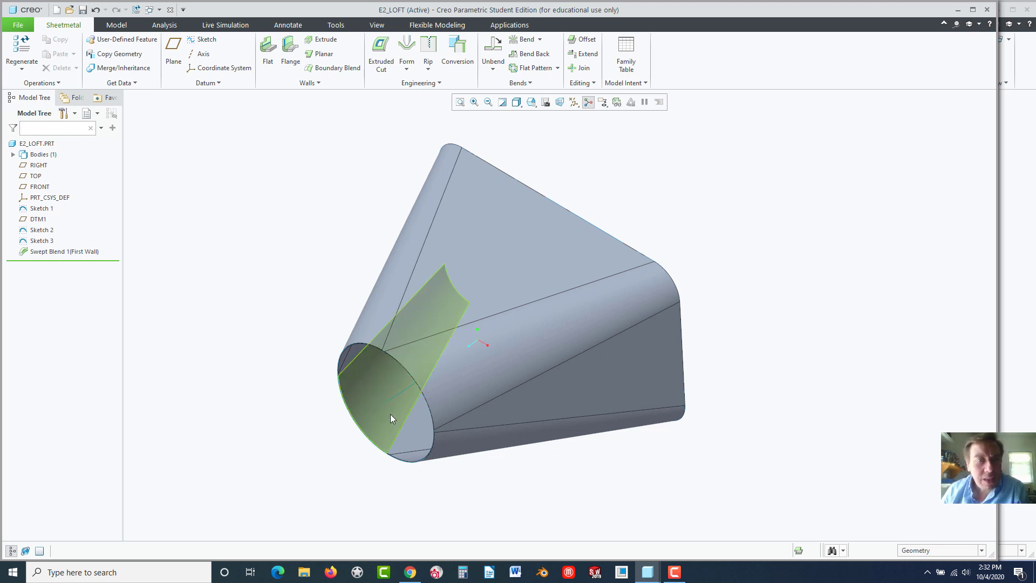
{"action": "left_click", "coordinate": [428, 69]}
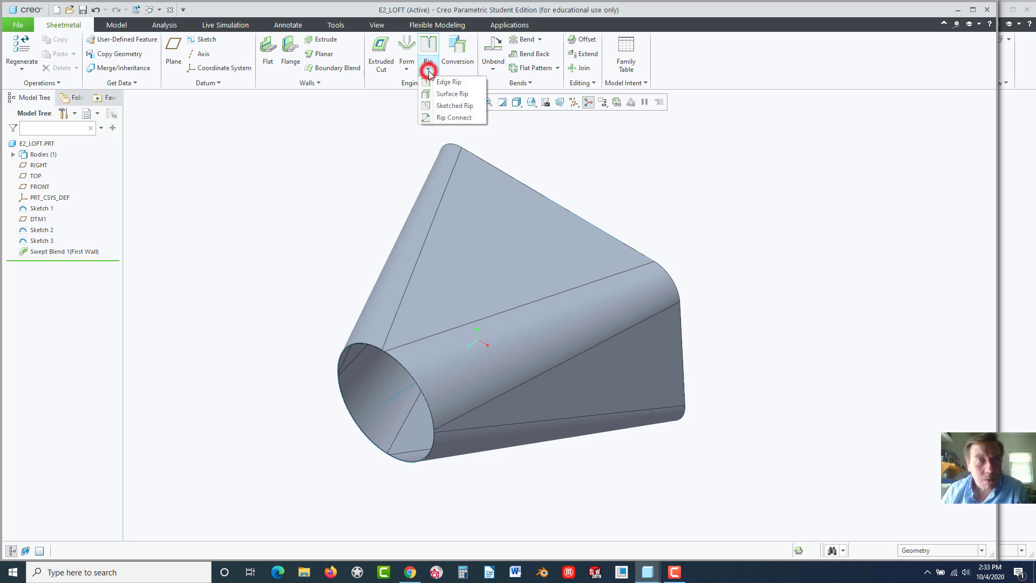
{"action": "left_click", "coordinate": [437, 106]}
{"action": "left_click", "coordinate": [405, 393]}
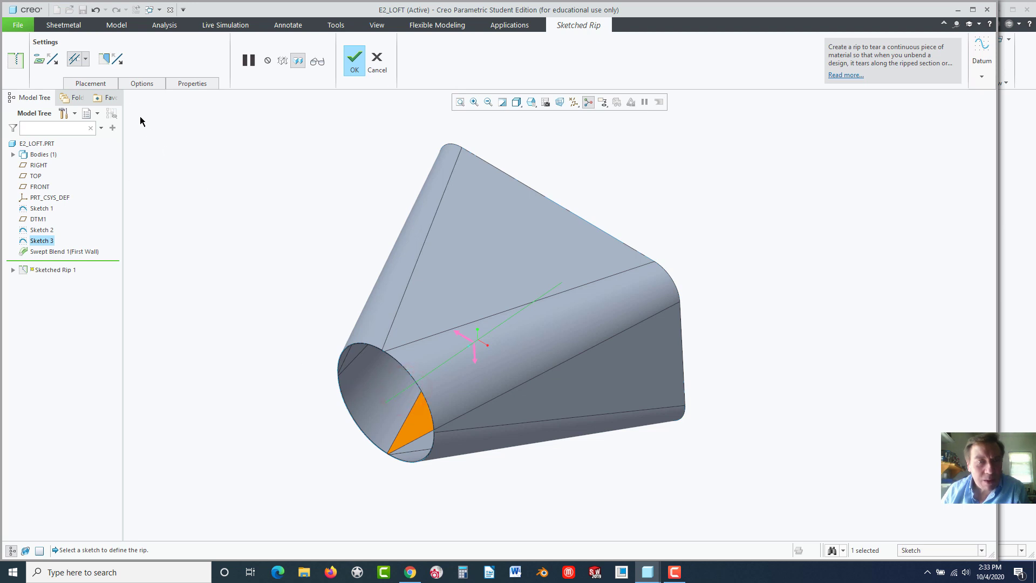
{"action": "left_click", "coordinate": [53, 61]}
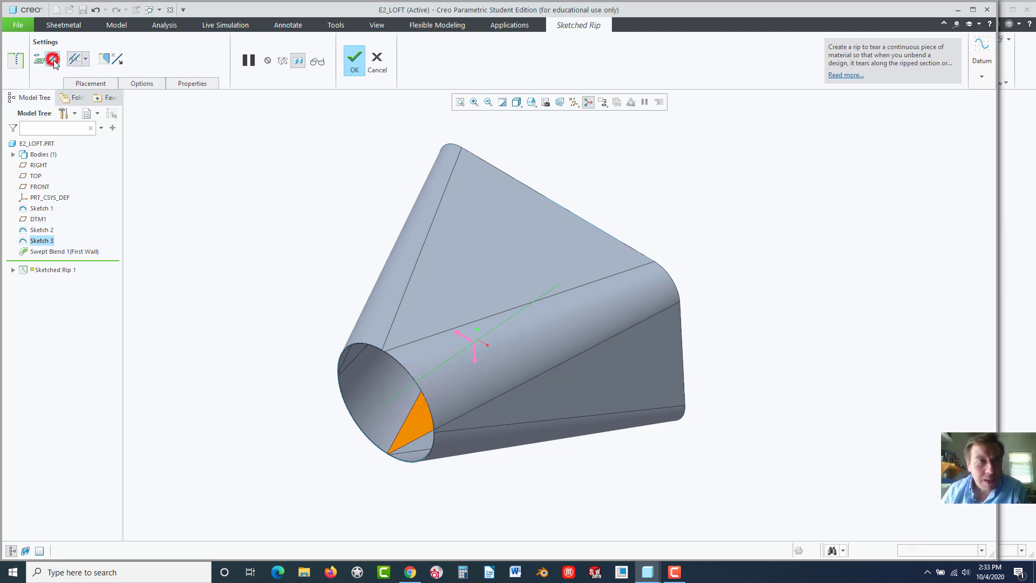
{"action": "left_click", "coordinate": [355, 62]}
{"action": "left_click", "coordinate": [304, 239]}
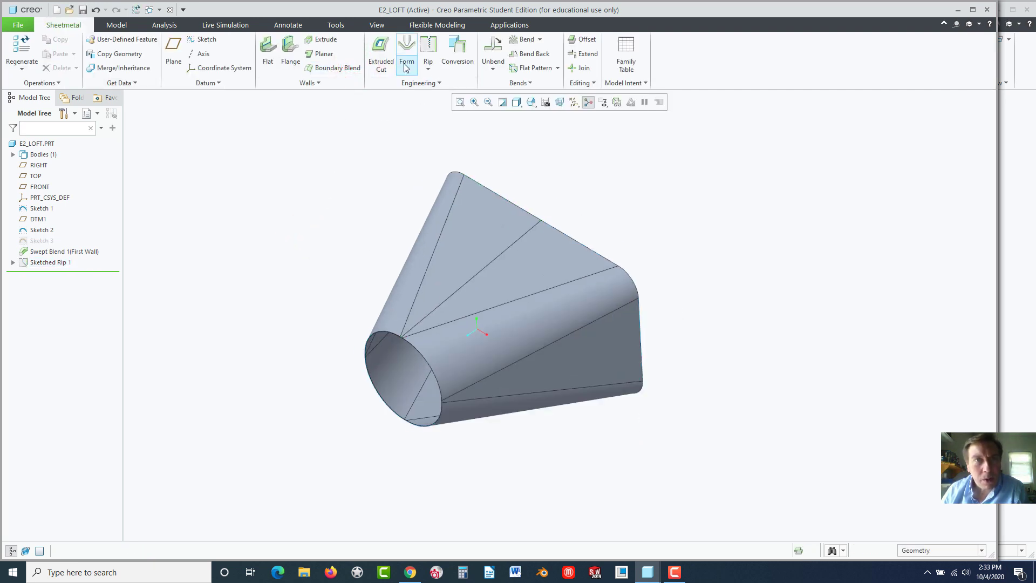
Try to unbend the ripped wall with the triangular face beside the rip as fixed geometry
{"action": "left_click", "coordinate": [492, 50]}
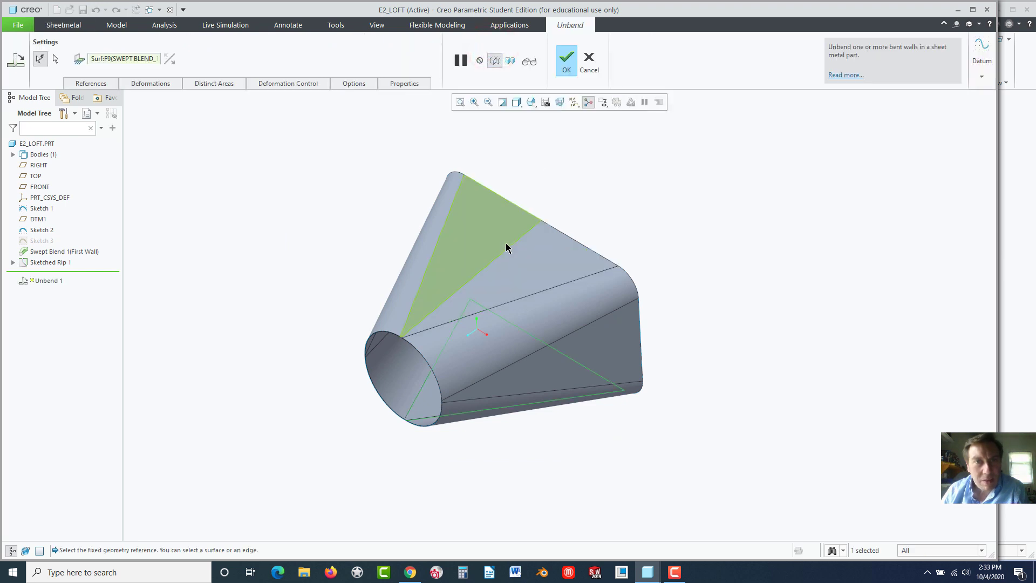
{"action": "scroll", "coordinate": [523, 258], "scroll_direction": "up", "scroll_amount": 3}
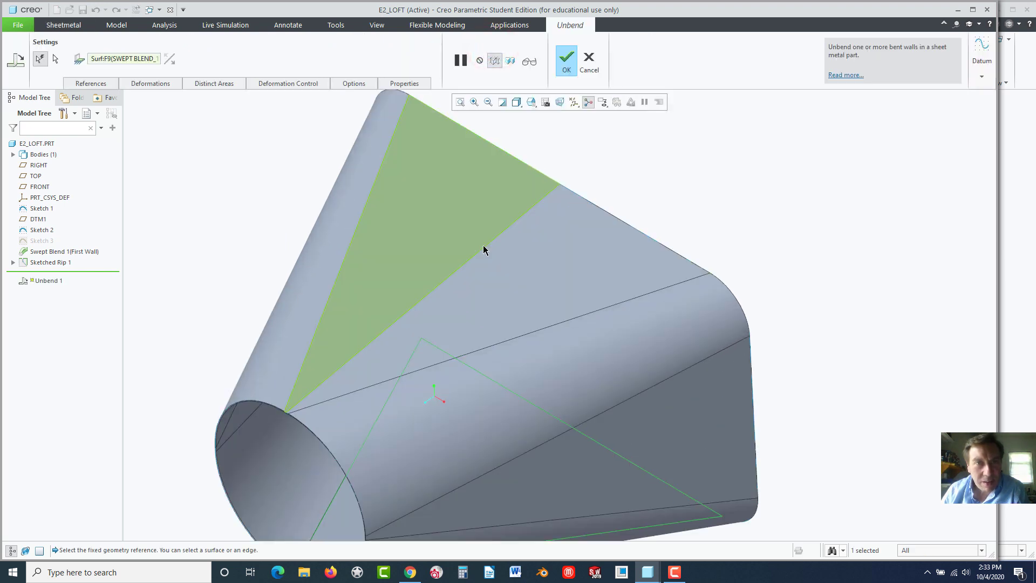
{"action": "left_click", "coordinate": [468, 242]}
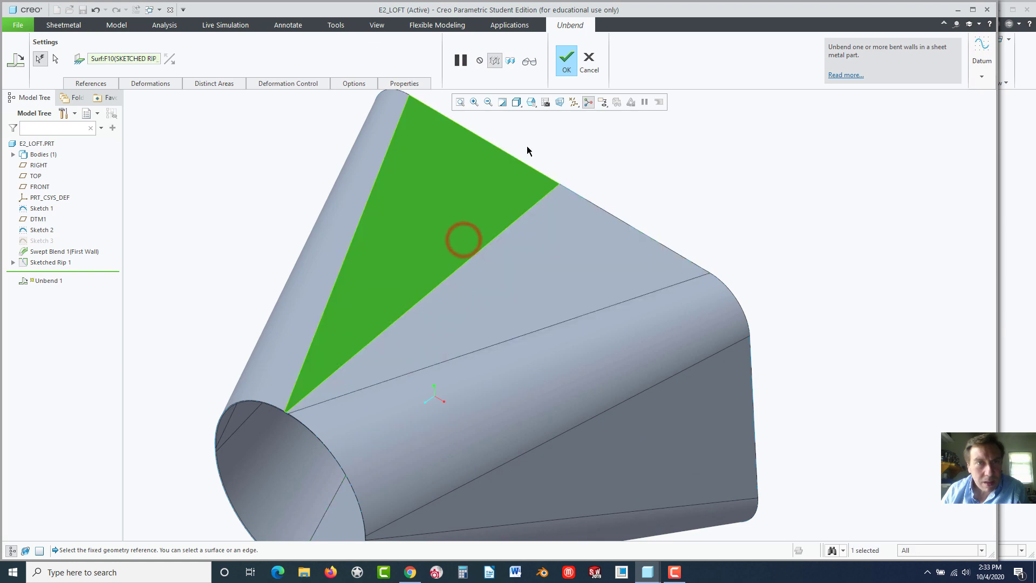
{"action": "left_click", "coordinate": [564, 60]}
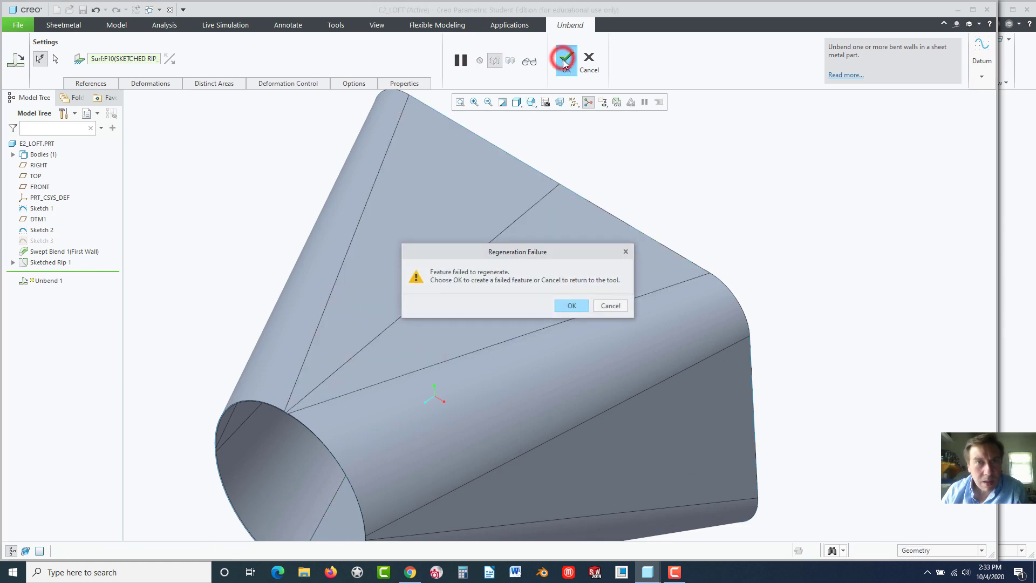
{"action": "left_click", "coordinate": [572, 306]}
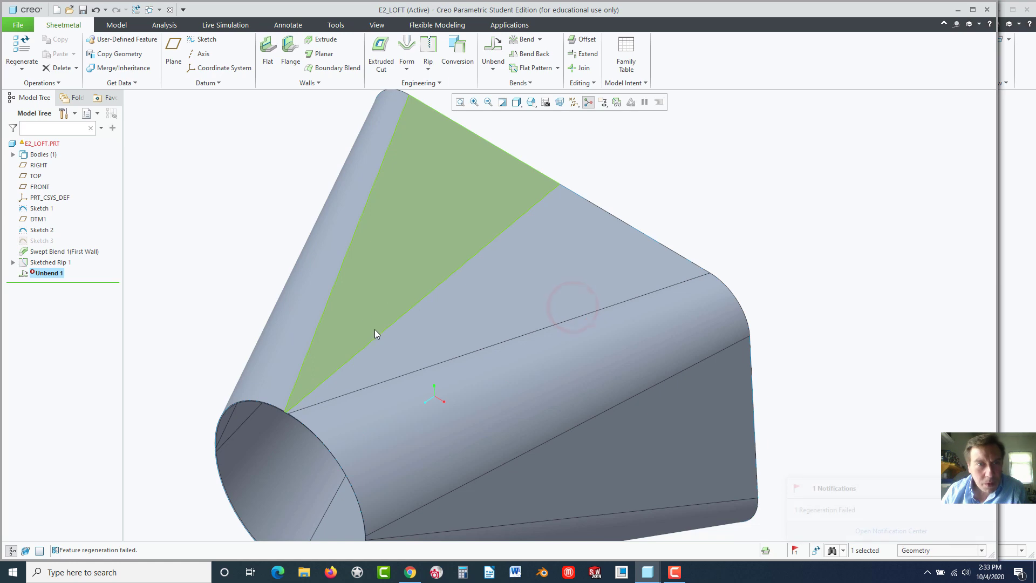
Delete the failed Unbend 1 feature from the model
{"action": "left_click", "coordinate": [203, 145]}
{"action": "right_click", "coordinate": [44, 274]}
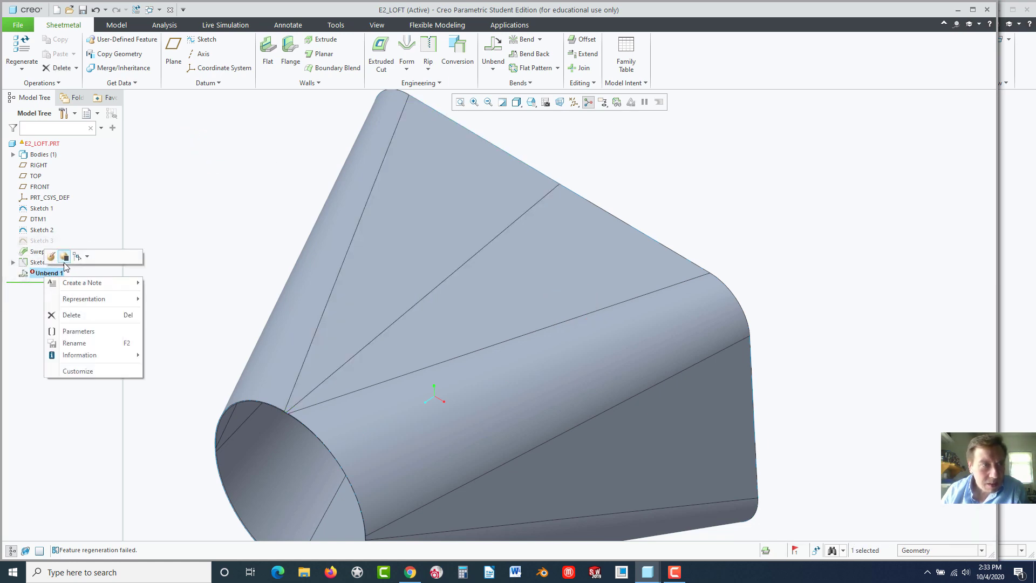
{"action": "left_click", "coordinate": [76, 314]}
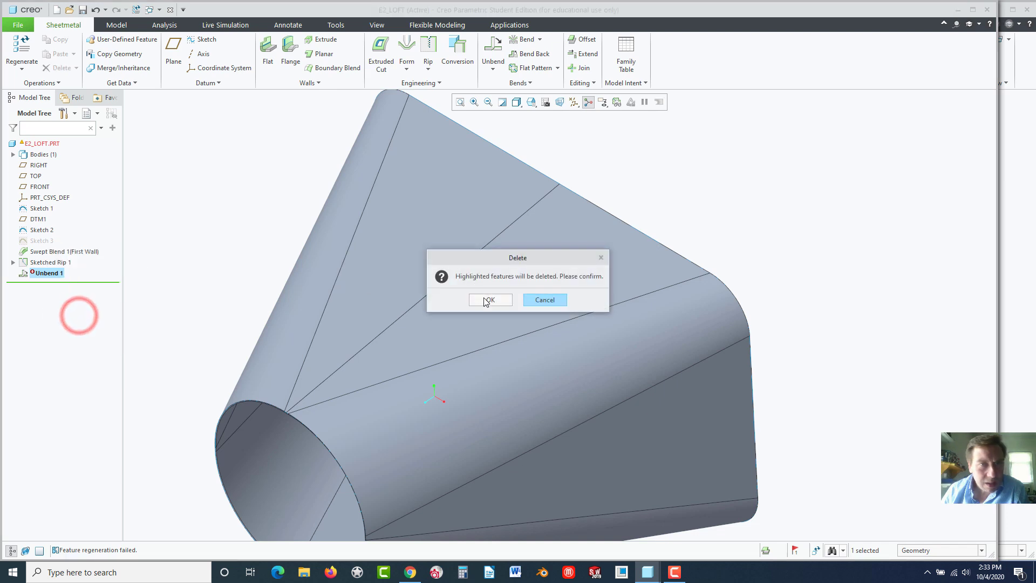
{"action": "left_click", "coordinate": [488, 299]}
Create a flat pattern of the ripped wall, keeping the preselected triangular face beside the rip as fixed geometry
{"action": "left_click", "coordinate": [49, 263]}
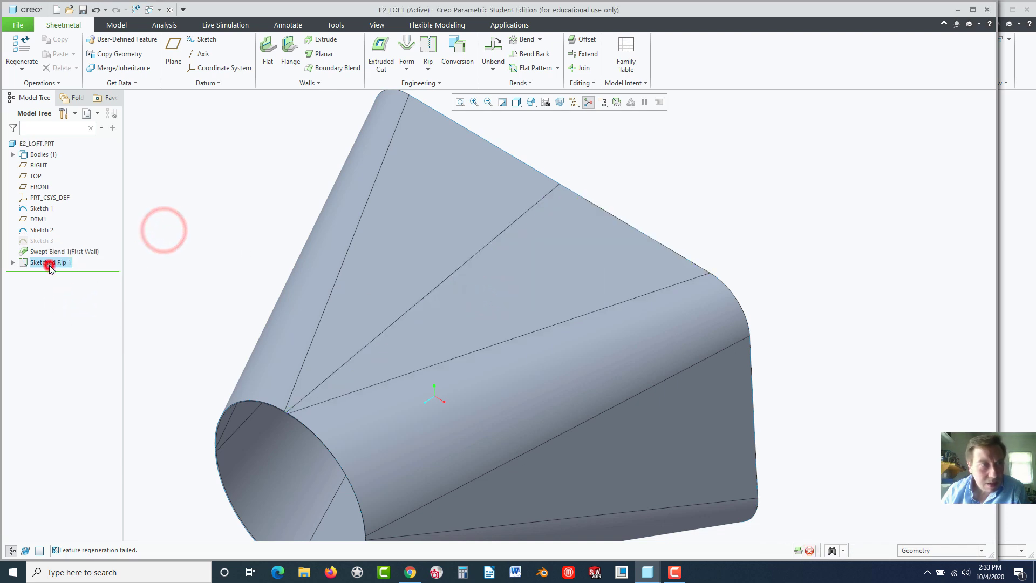
{"action": "left_click", "coordinate": [146, 239]}
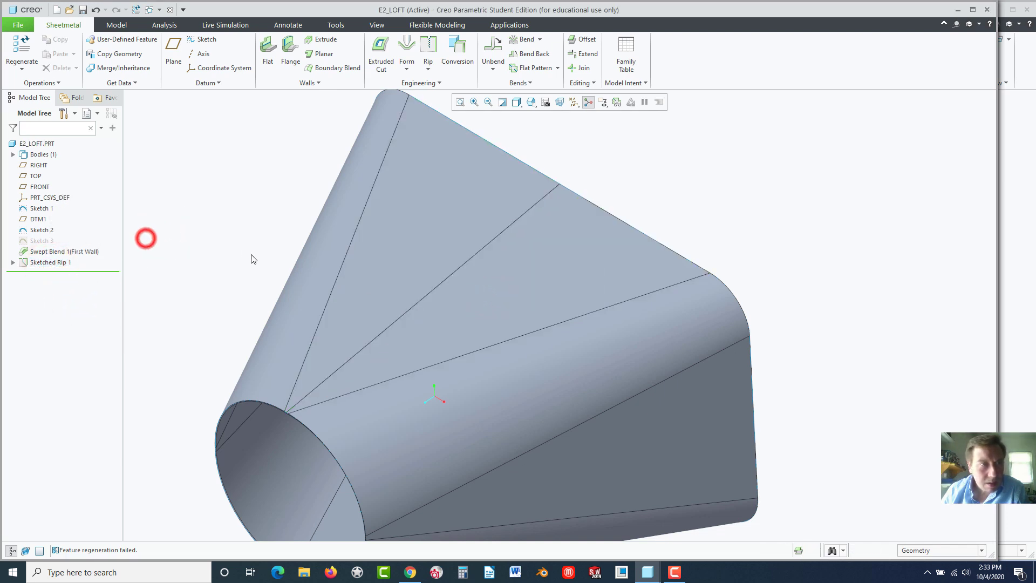
{"action": "left_click", "coordinate": [519, 68]}
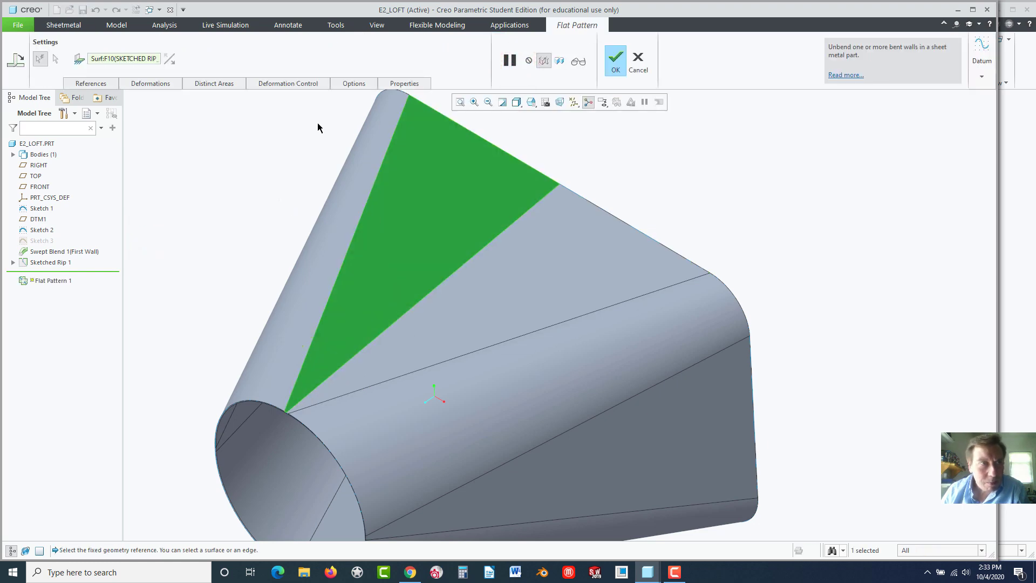
{"action": "left_click", "coordinate": [615, 68]}
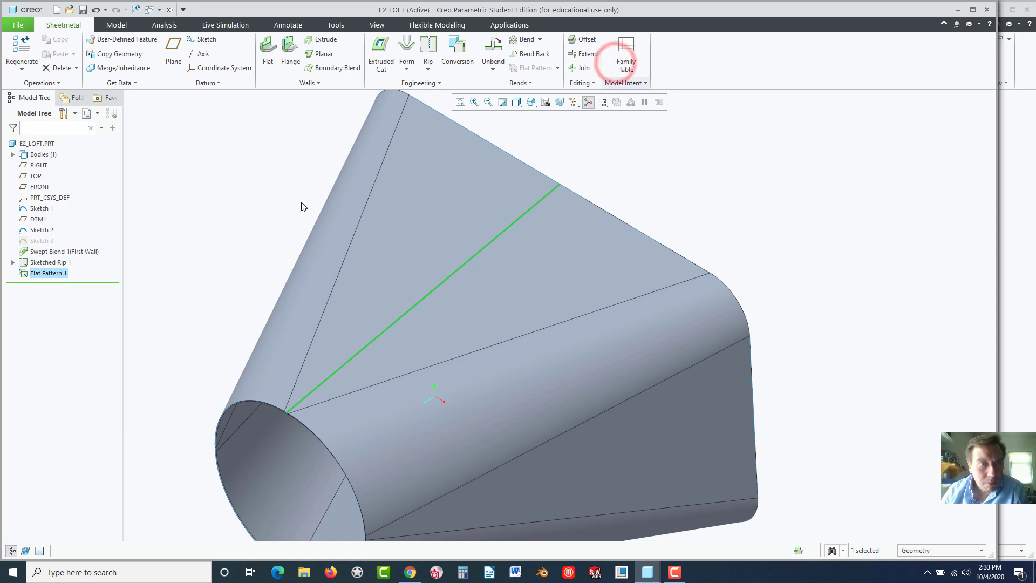
Delete the Flat Pattern 1 feature from the model
{"action": "left_click", "coordinate": [148, 261]}
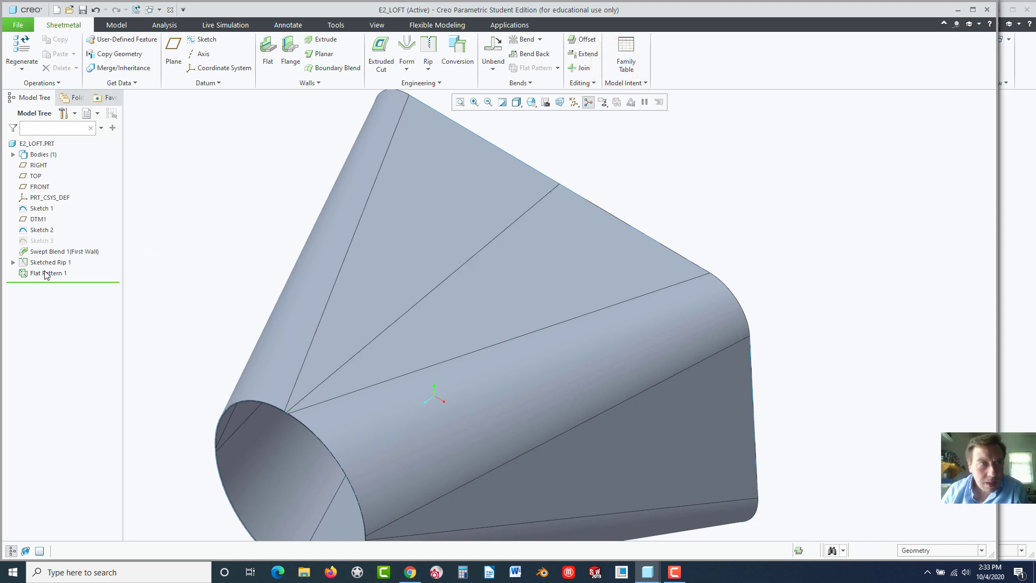
{"action": "key", "text": "Delete"}
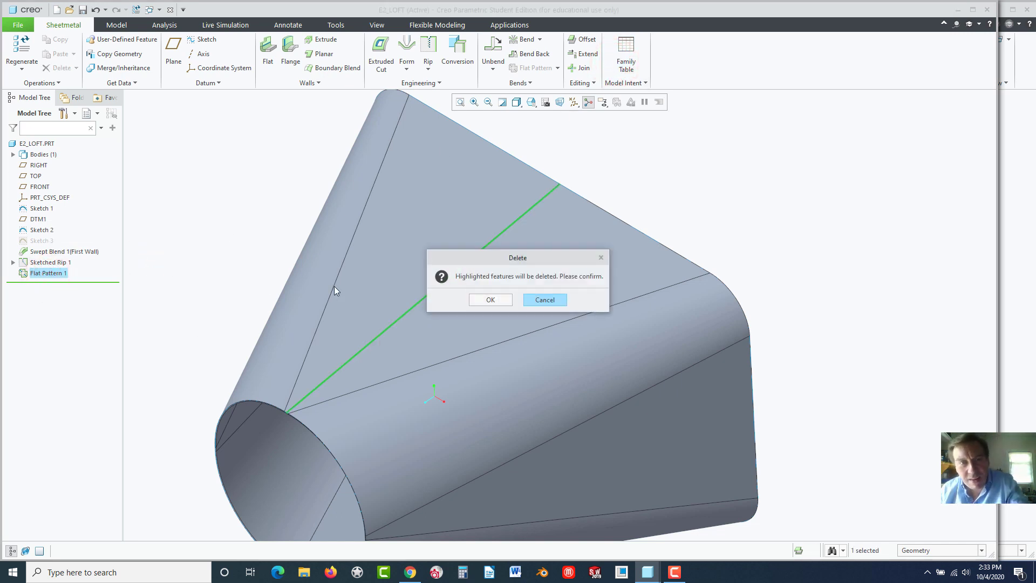
{"action": "left_click", "coordinate": [491, 300]}
Start an Unbend on the ripped wall, remove its preselected fixed geometry and switch to manual selection of the bent geometry
{"action": "scroll", "coordinate": [278, 418], "scroll_direction": "up", "scroll_amount": 6}
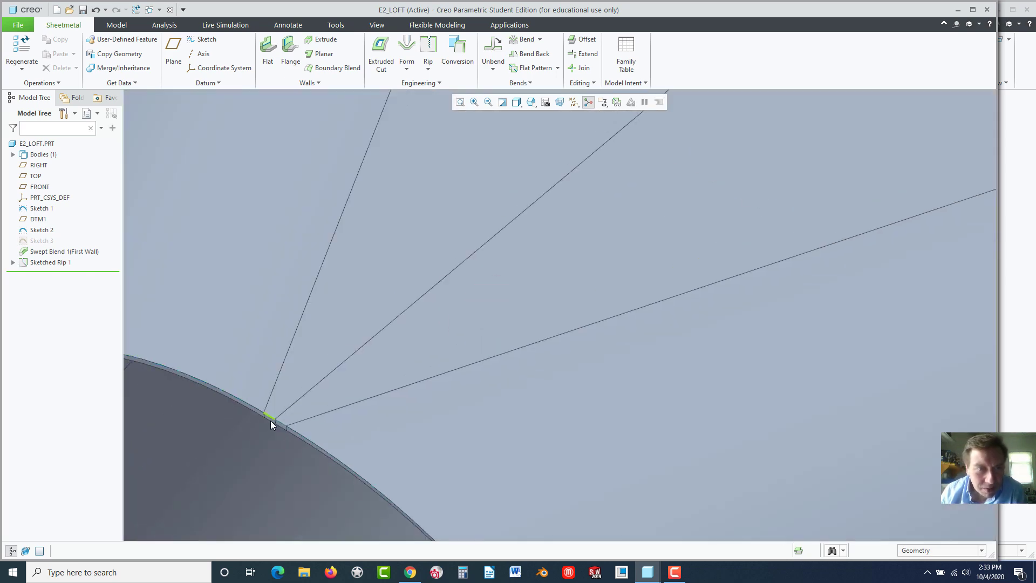
{"action": "scroll", "coordinate": [283, 419], "scroll_direction": "down", "scroll_amount": 10}
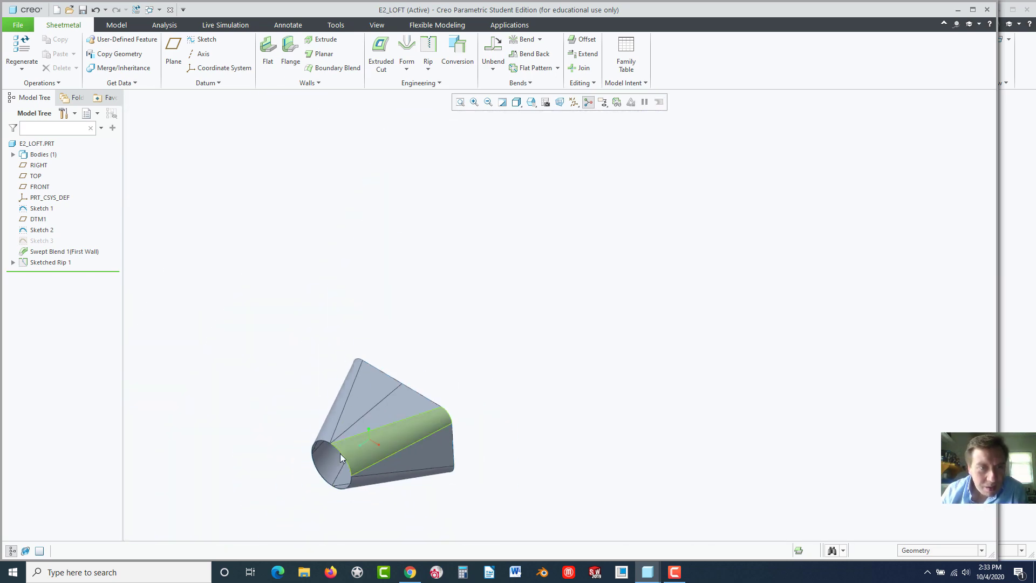
{"action": "scroll", "coordinate": [337, 475], "scroll_direction": "up", "scroll_amount": 2}
{"action": "scroll", "coordinate": [346, 427], "scroll_direction": "up", "scroll_amount": 4}
{"action": "scroll", "coordinate": [394, 278], "scroll_direction": "down", "scroll_amount": 5}
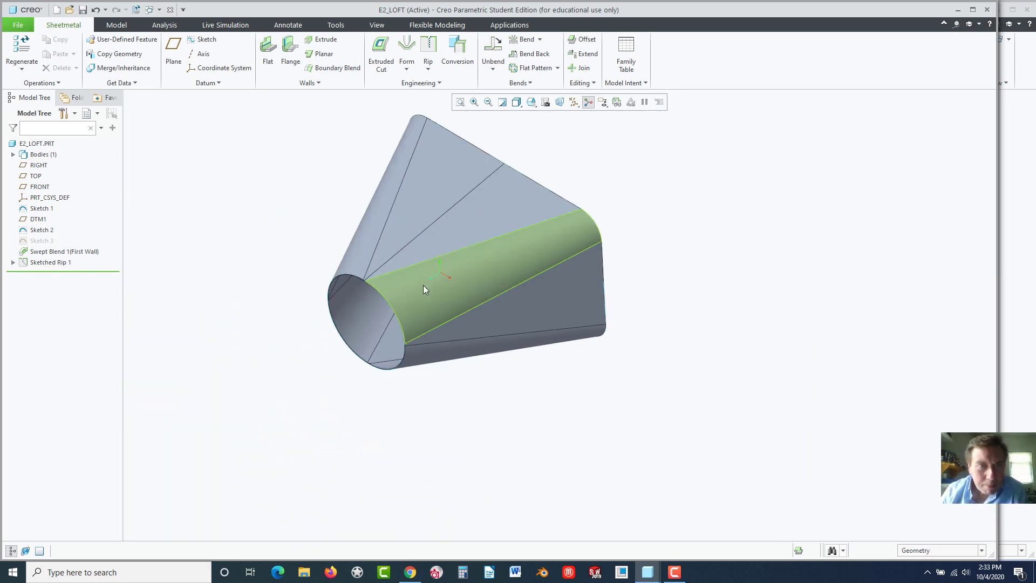
{"action": "scroll", "coordinate": [423, 200], "scroll_direction": "up", "scroll_amount": 3}
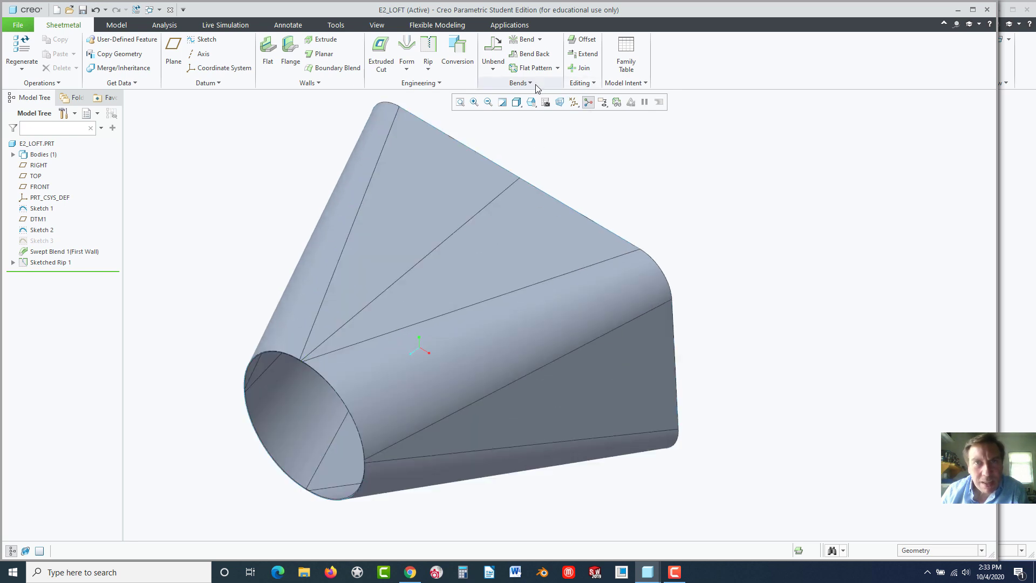
{"action": "left_click", "coordinate": [496, 50]}
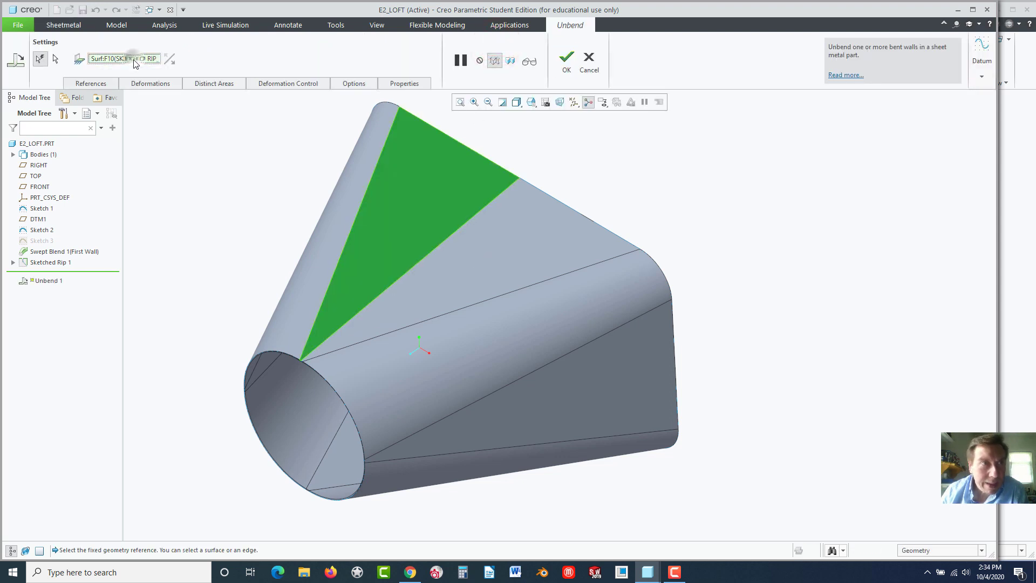
{"action": "right_click", "coordinate": [137, 60]}
{"action": "left_click", "coordinate": [153, 66]}
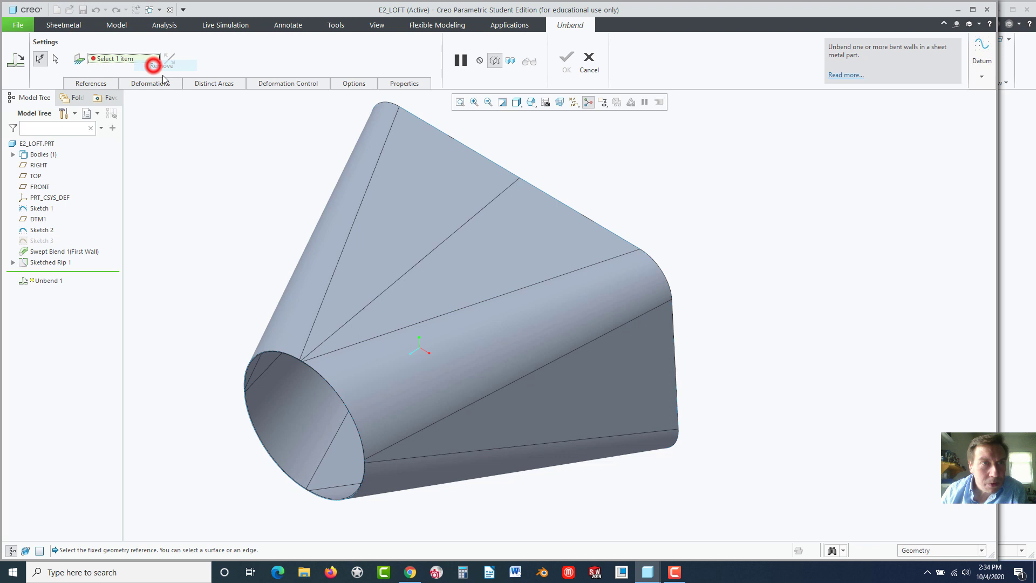
{"action": "left_click", "coordinate": [55, 58]}
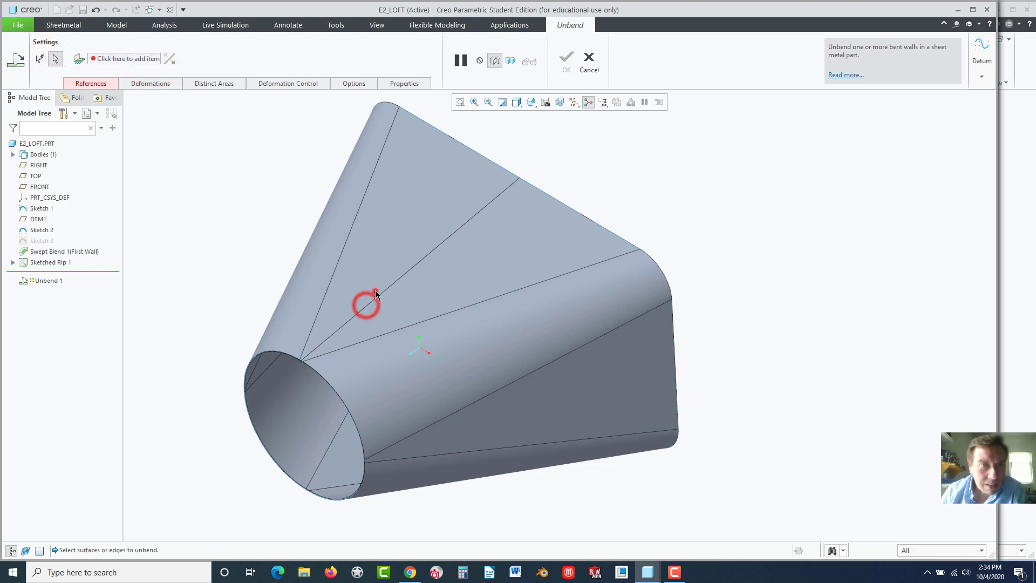
Set the triangular face beside the rip as the fixed geometry of the Unbend
{"action": "left_click", "coordinate": [380, 243]}
{"action": "left_click", "coordinate": [498, 198]}
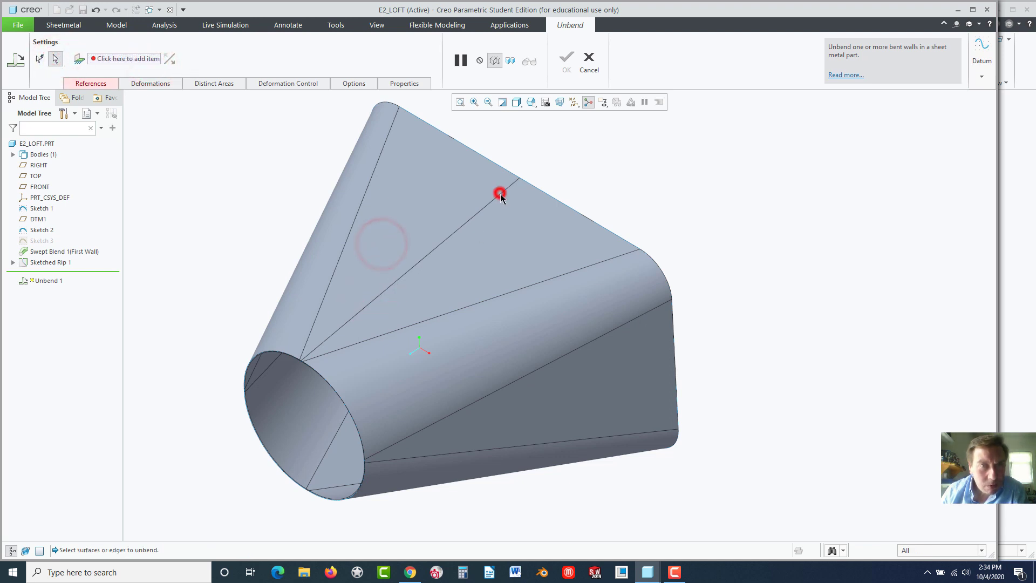
{"action": "left_click", "coordinate": [441, 181]}
{"action": "left_click", "coordinate": [128, 57]}
{"action": "left_click", "coordinate": [426, 223]}
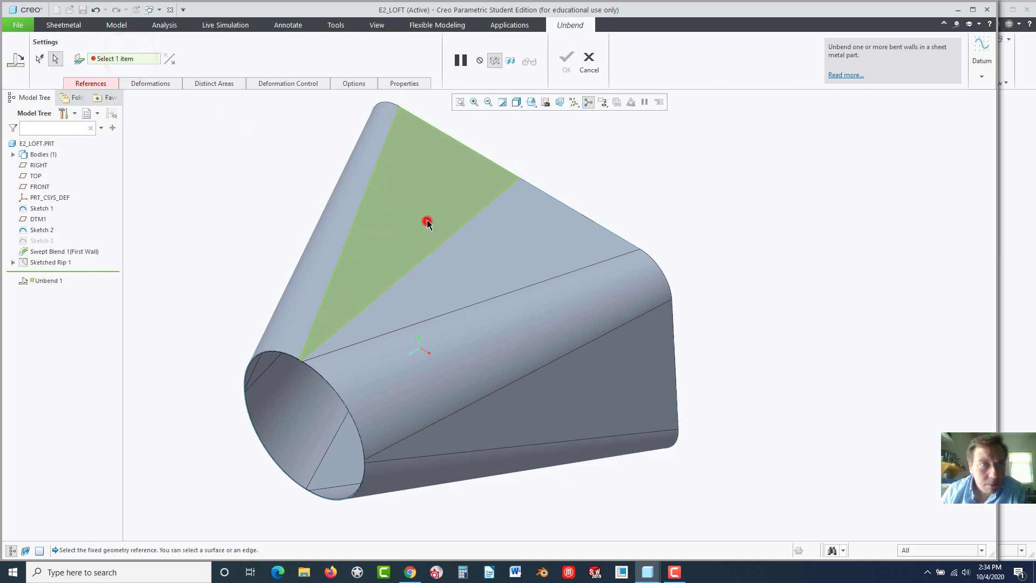
{"action": "left_click", "coordinate": [431, 223]}
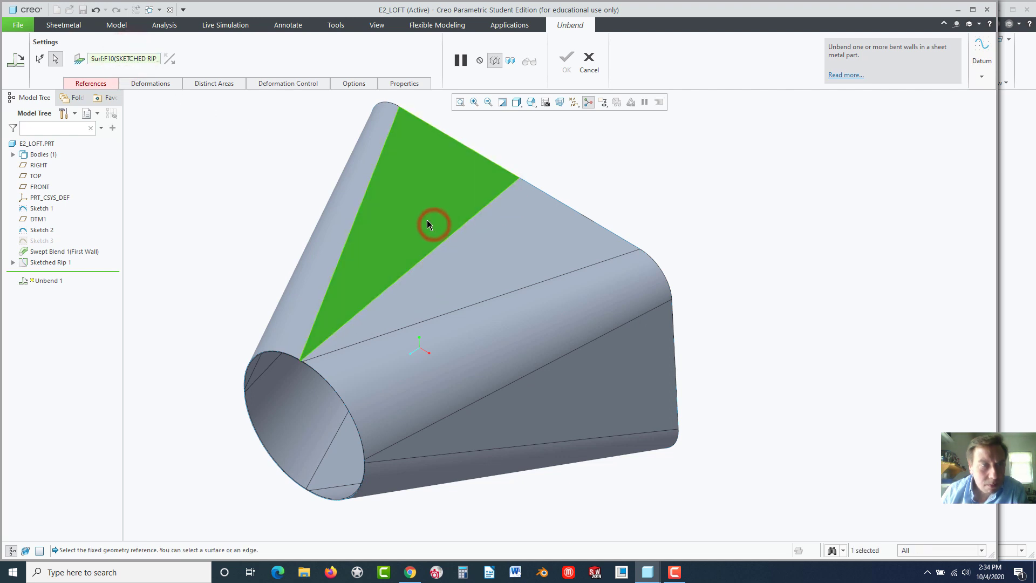
{"action": "left_click", "coordinate": [424, 219]}
{"action": "middle_click_drag", "start_coordinate": [424, 219], "coordinate": [388, 254]}
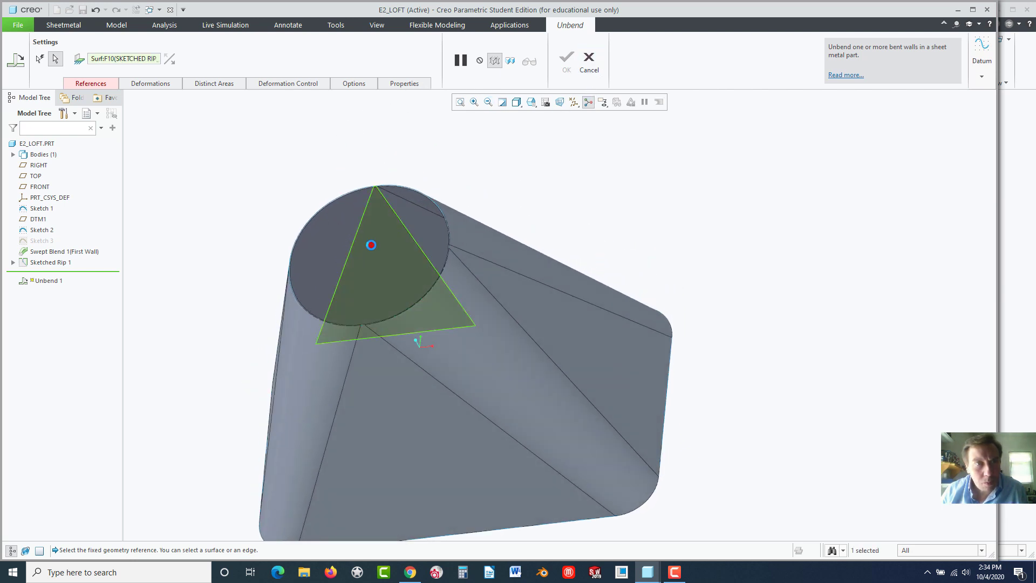
{"action": "left_click", "coordinate": [371, 245]}
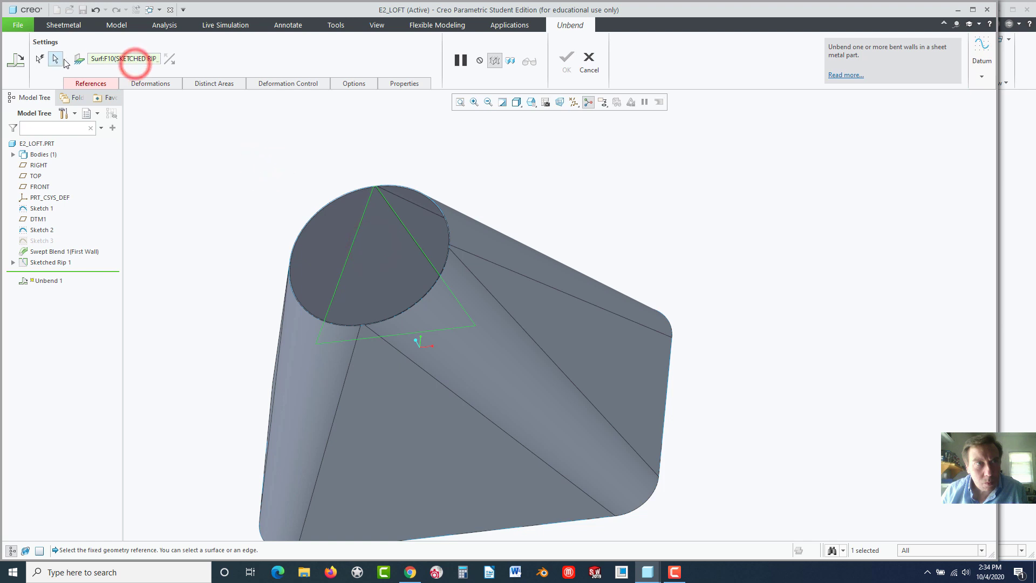
Try to unbend the ripped wall with automatic selection of the bent geometry
{"action": "left_click", "coordinate": [39, 58]}
{"action": "left_click", "coordinate": [566, 61]}
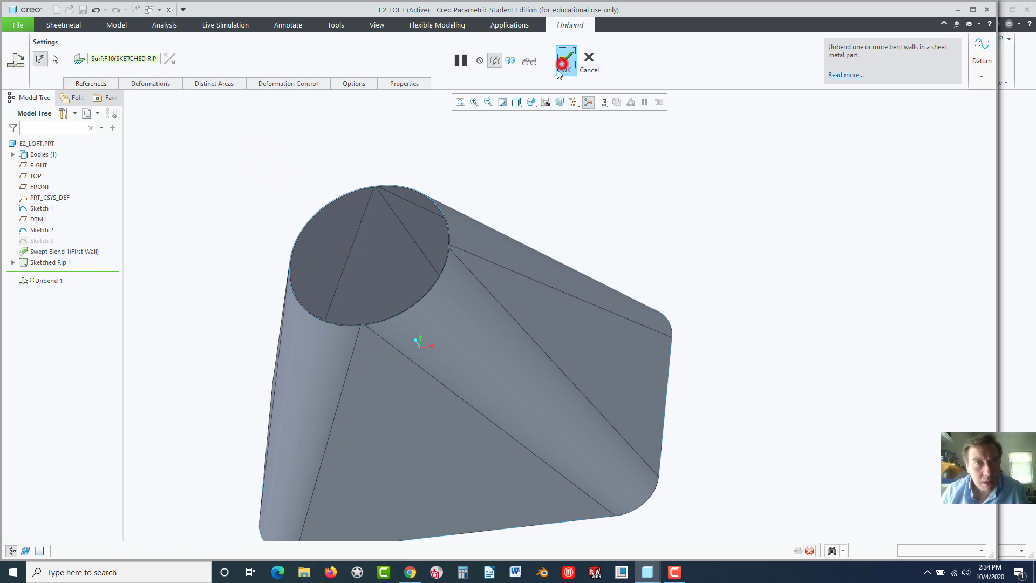
{"action": "left_click", "coordinate": [565, 306]}
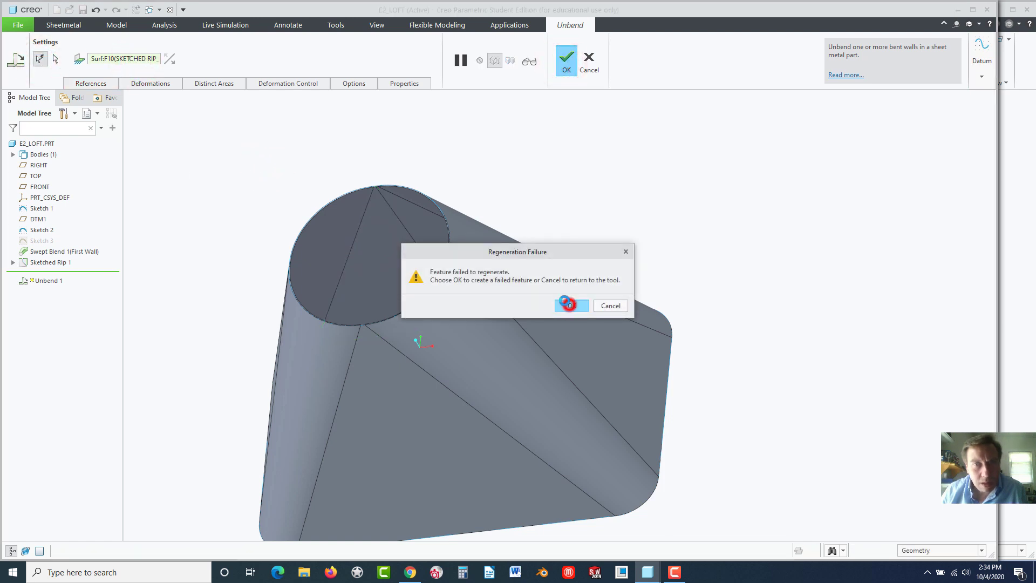
{"action": "middle_click_drag", "start_coordinate": [565, 306], "coordinate": [511, 299]}
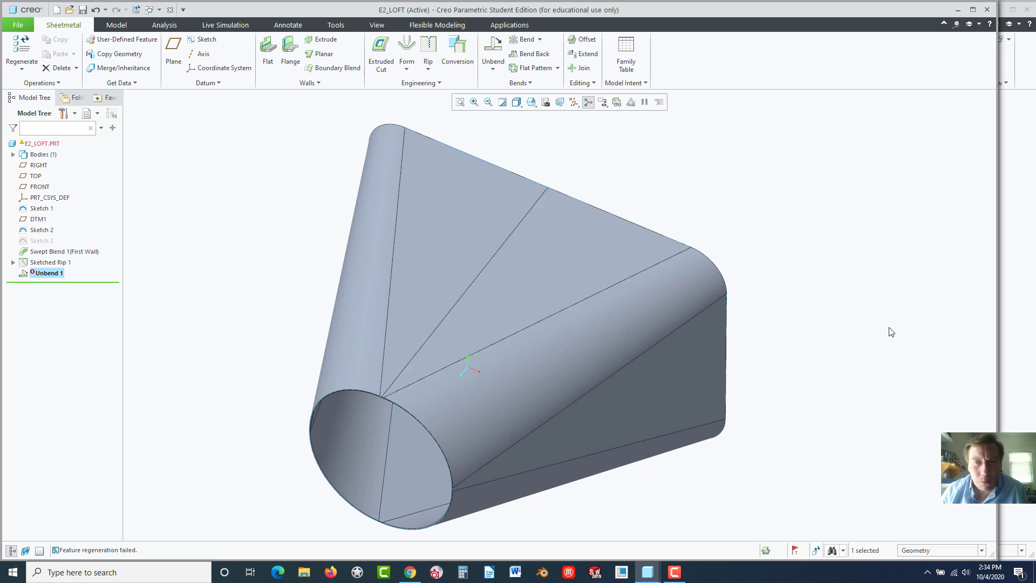
Switch to the PRT0001 window, maximize it and roll the model back to just before Flat Pattern 1
{"action": "left_click", "coordinate": [1027, 272]}
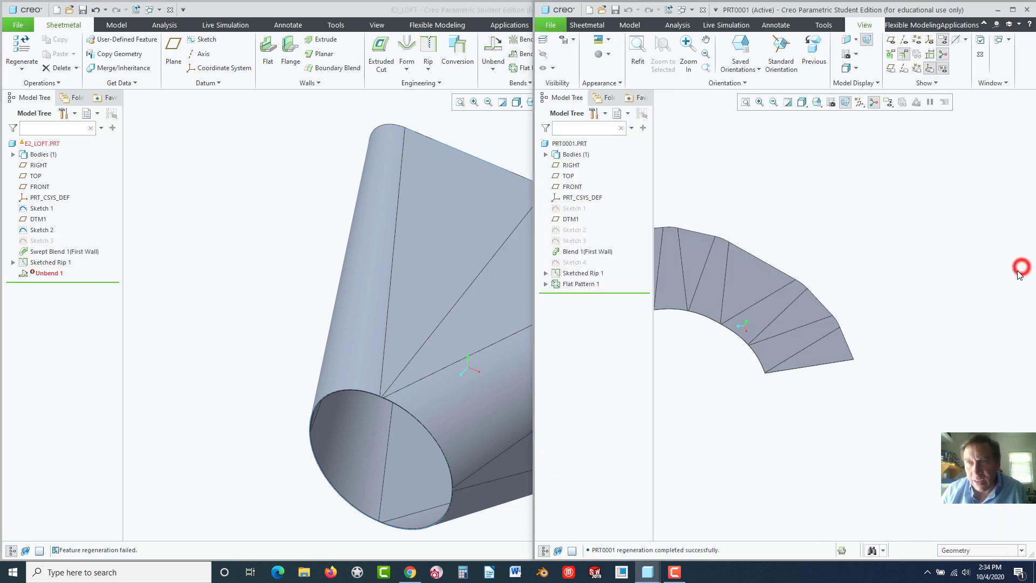
{"action": "double_click", "coordinate": [859, 10]}
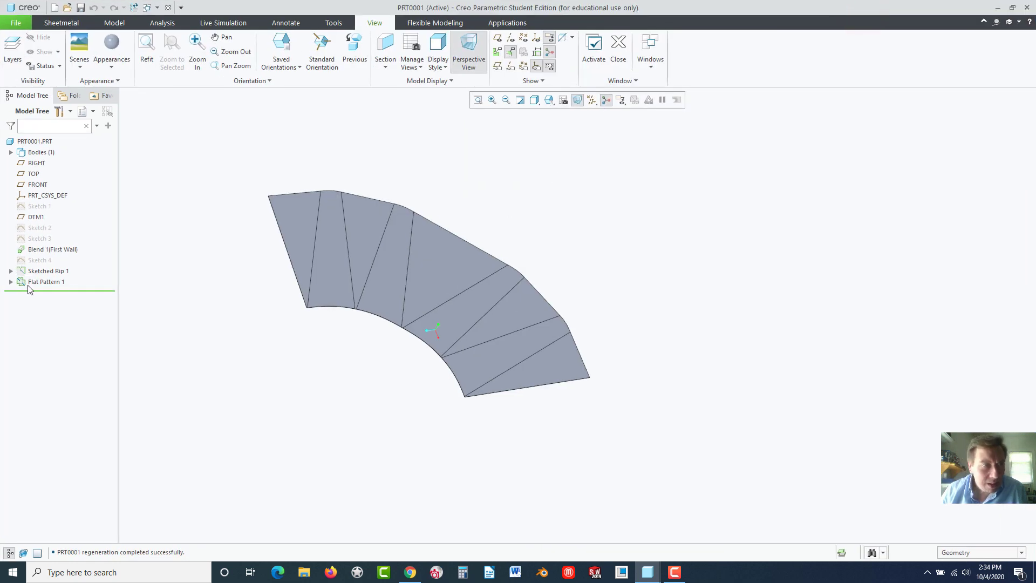
{"action": "middle_click_drag", "start_coordinate": [312, 255], "coordinate": [113, 257]}
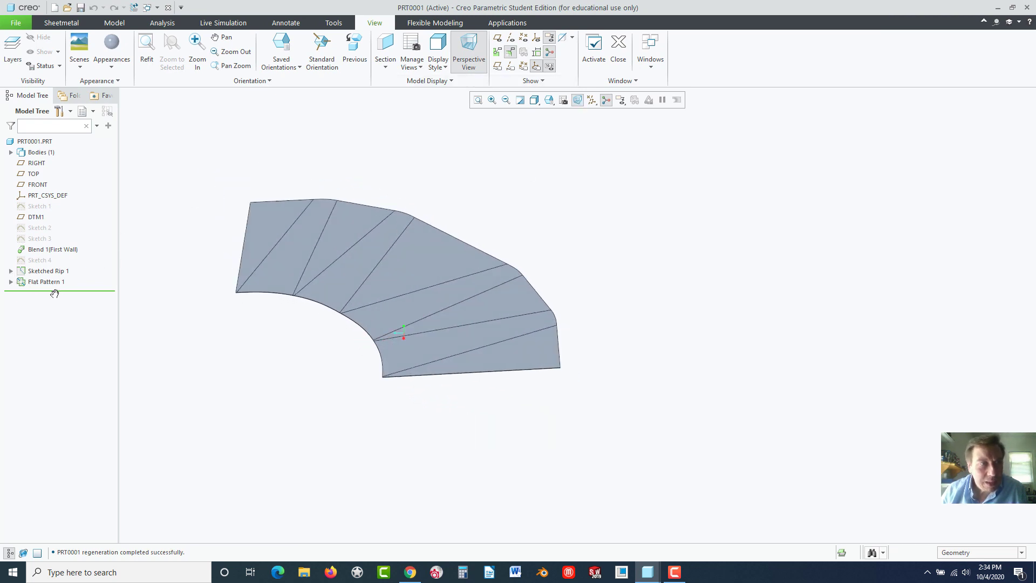
{"action": "left_click_drag", "start_coordinate": [60, 281], "coordinate": [57, 277]}
Turn off perspective view in PRT0001 and orient the folded wall to show its circular opening and ripped side
{"action": "middle_click_drag", "start_coordinate": [451, 319], "coordinate": [461, 459]}
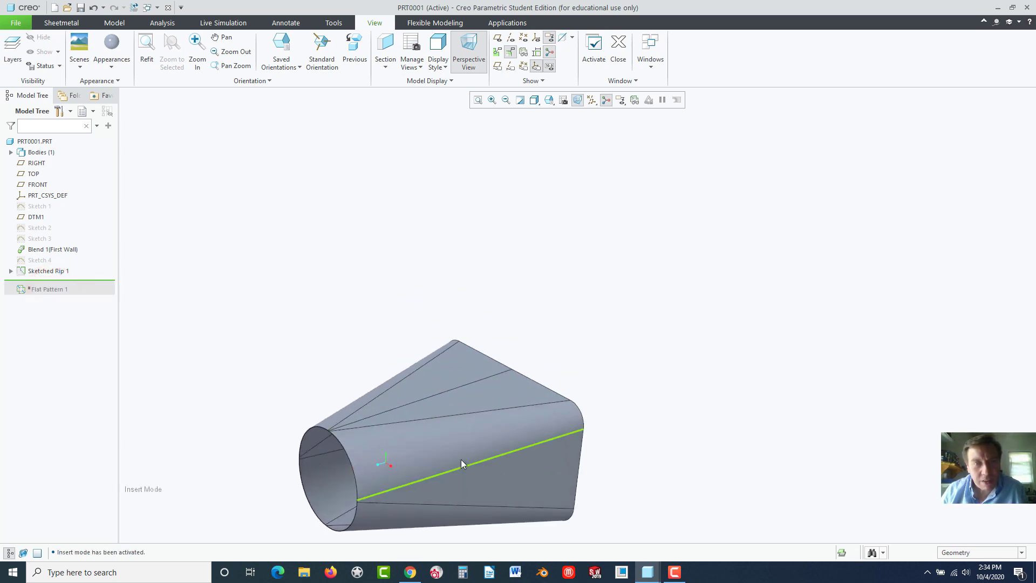
{"action": "middle_click_drag", "start_coordinate": [578, 311], "coordinate": [626, 182], "text": "shift"}
{"action": "left_click", "coordinate": [577, 101]}
{"action": "middle_click_drag", "start_coordinate": [419, 225], "coordinate": [435, 245]}
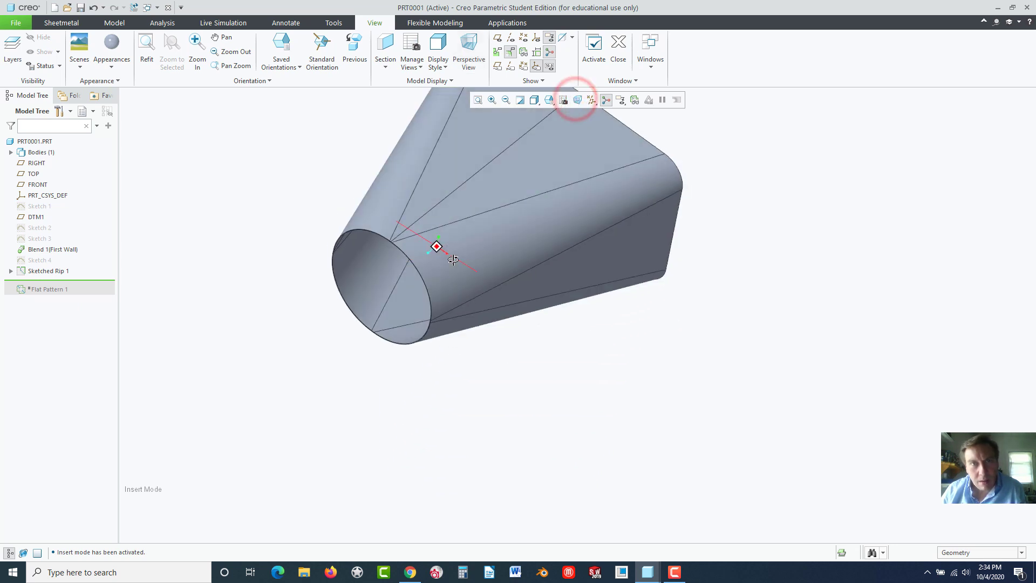
{"action": "scroll", "coordinate": [464, 245], "scroll_direction": "down", "scroll_amount": 2}
{"action": "scroll", "coordinate": [493, 152], "scroll_direction": "up", "scroll_amount": 4}
{"action": "scroll", "coordinate": [493, 152], "scroll_direction": "up", "scroll_amount": 1}
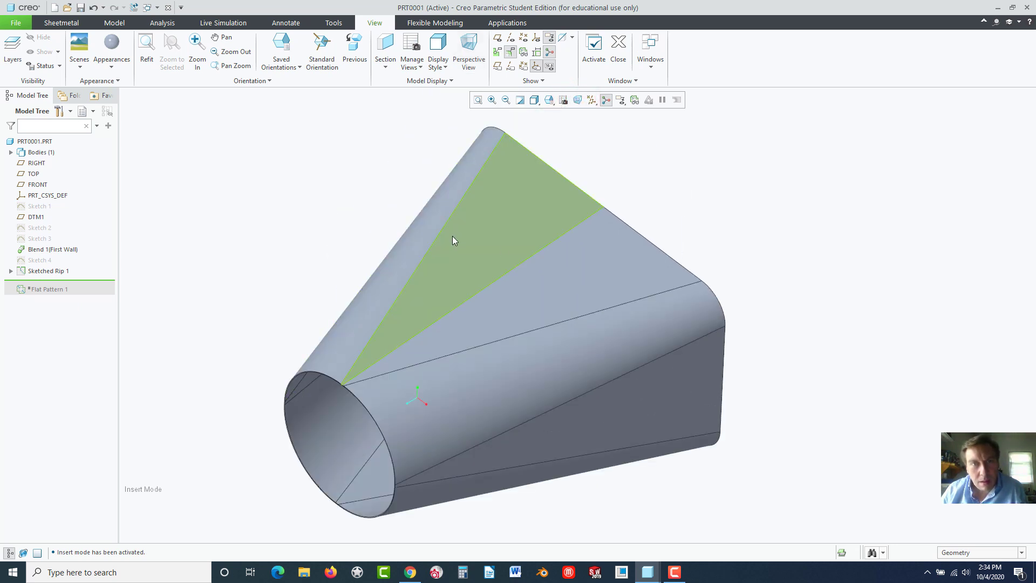
Display the dimensions of the Blend 1 wall in PRT0001 and inspect them around the ripped face
{"action": "left_click", "coordinate": [514, 239]}
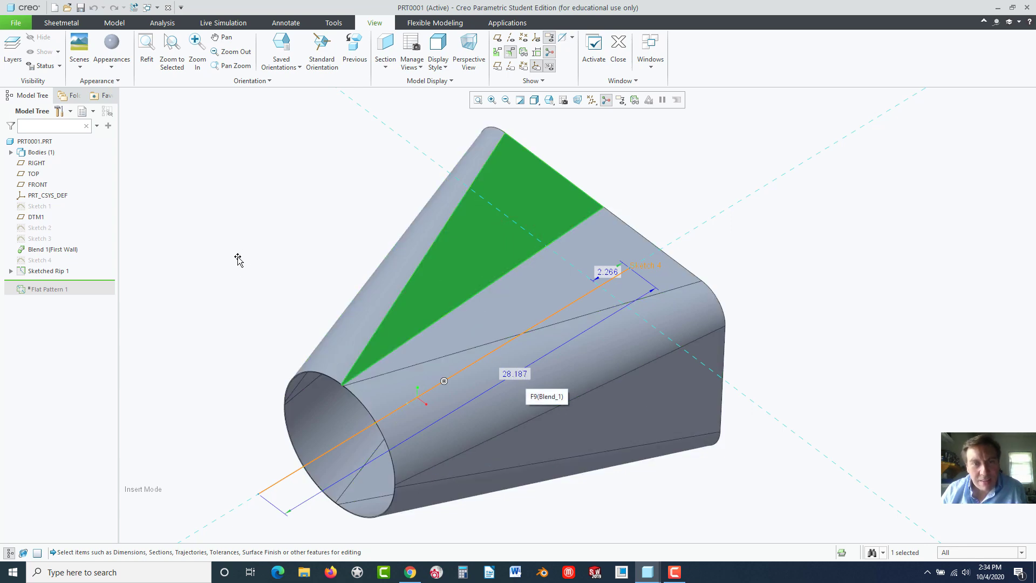
{"action": "mouse_move", "coordinate": [238, 258]}
{"action": "middle_mouse_down"}
{"action": "mouse_move", "coordinate": [220, 290]}
{"action": "mouse_move", "coordinate": [229, 273]}
{"action": "mouse_move", "coordinate": [227, 360]}
{"action": "middle_mouse_up"}
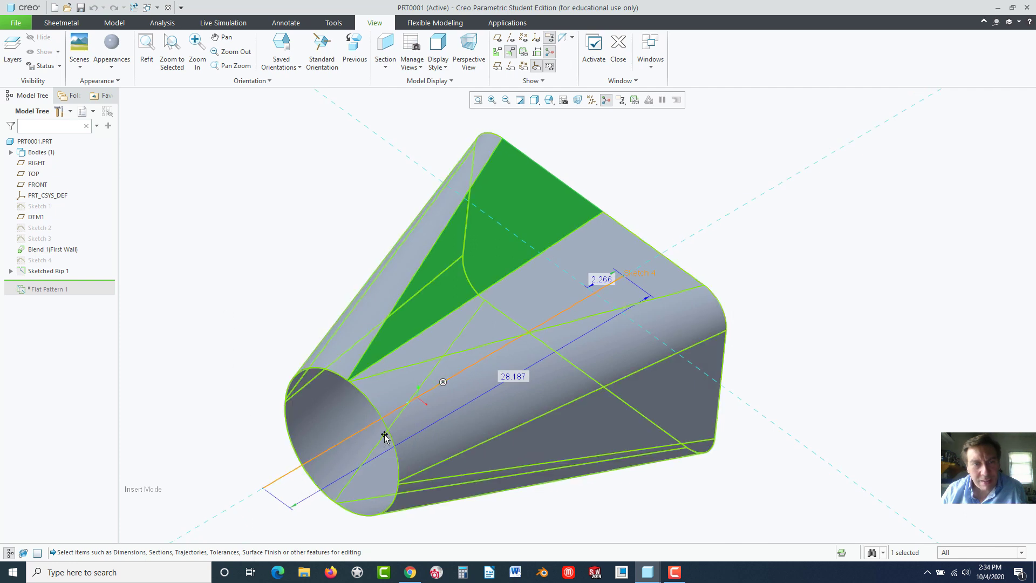
{"action": "middle_click", "coordinate": [264, 258]}
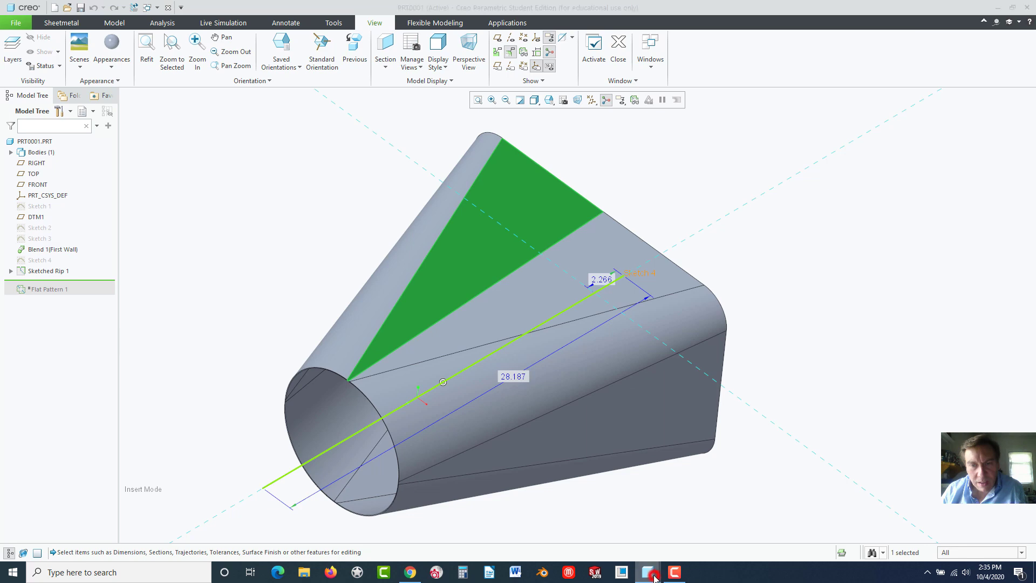
Switch back to the E2_LOFT window and delete its Unbend 1 feature
{"action": "mouse_move", "coordinate": [650, 573]}
{"action": "left_click", "coordinate": [918, 529]}
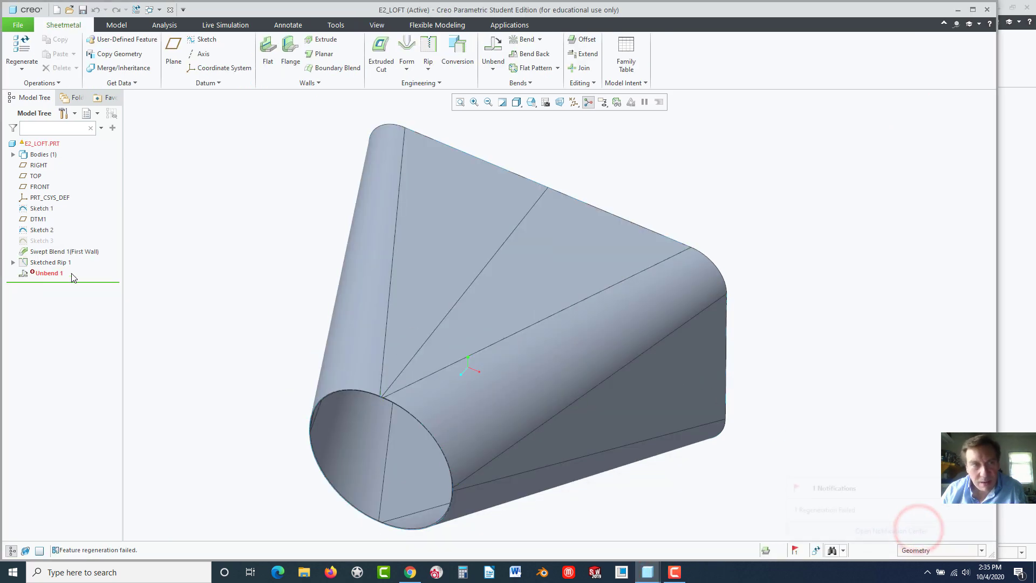
{"action": "left_click", "coordinate": [26, 275]}
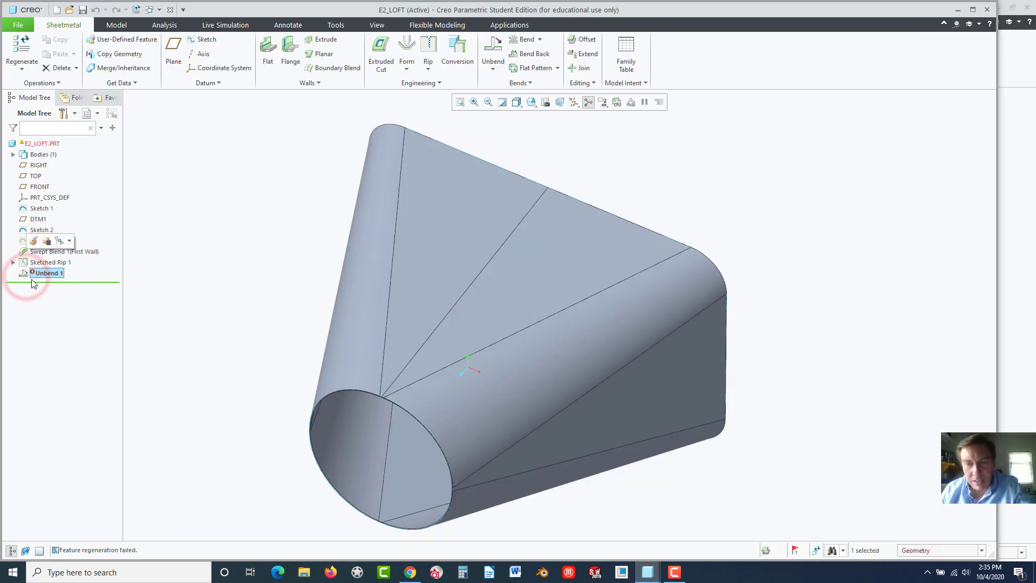
{"action": "key", "text": "Delete"}
{"action": "left_click", "coordinate": [487, 300]}
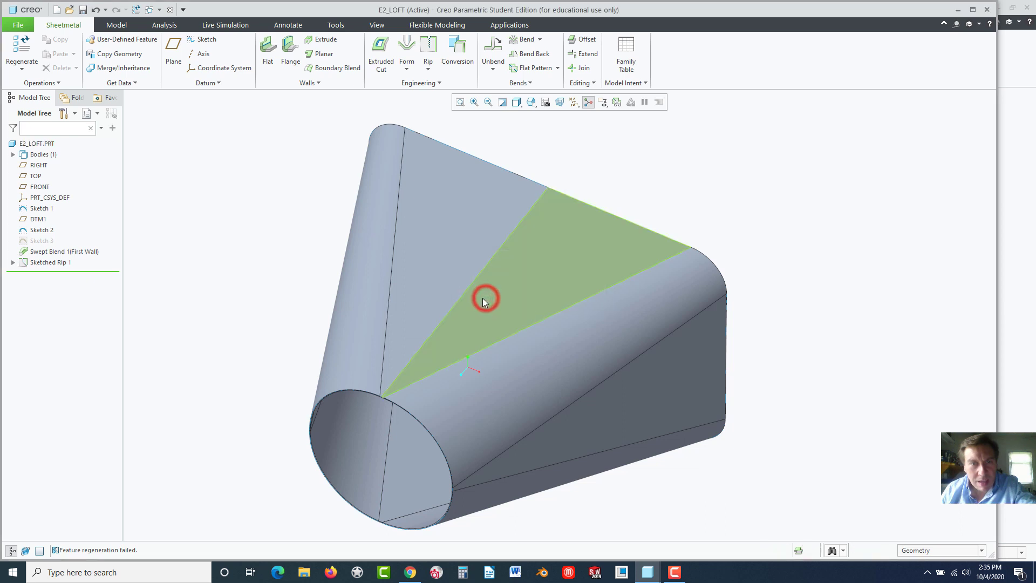
Delete the Sketched Rip 1 feature from the E2_LOFT part
{"action": "left_click", "coordinate": [44, 263]}
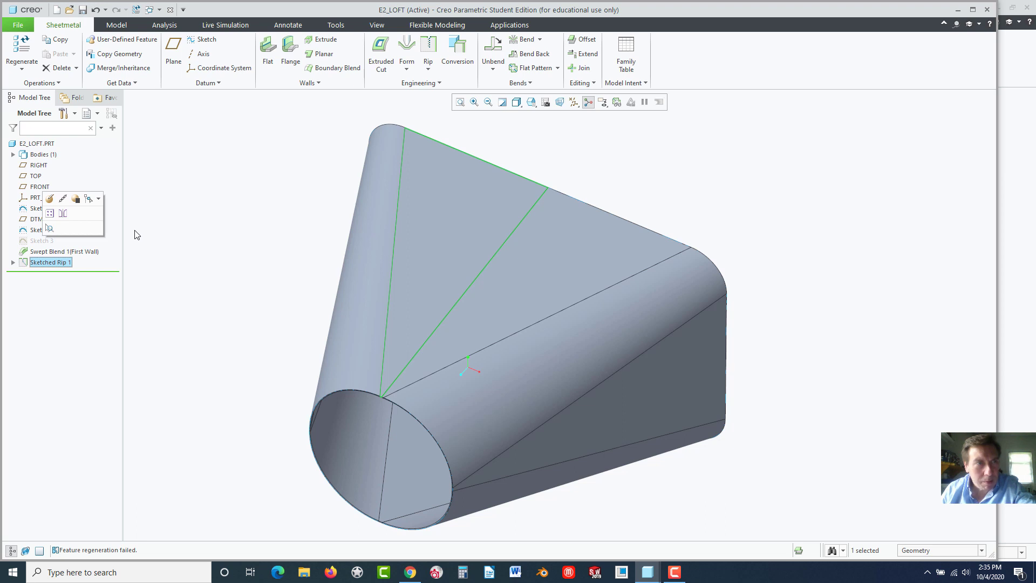
{"action": "key", "text": "Delete"}
{"action": "left_click", "coordinate": [492, 300]}
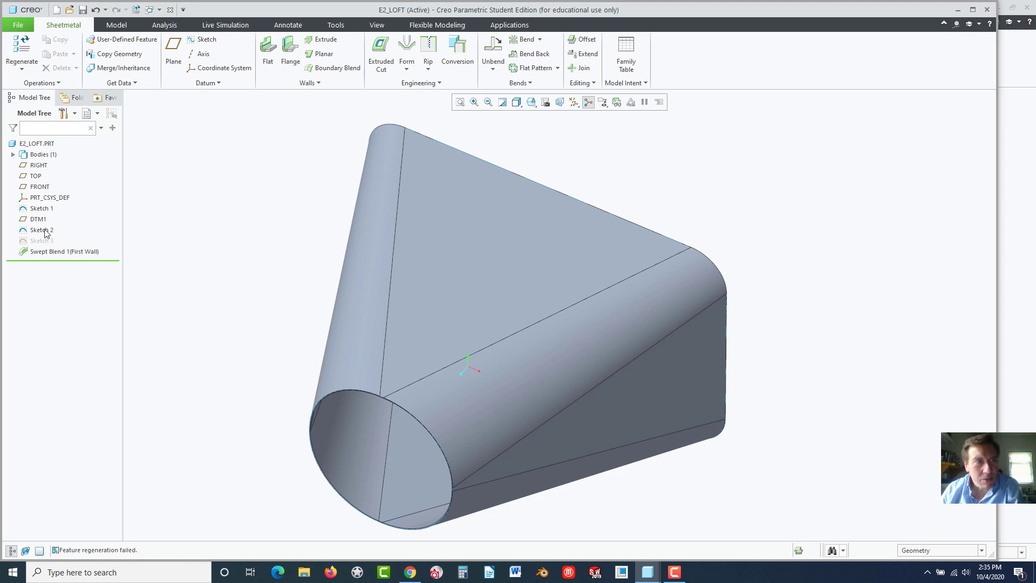
Sketch a vertical line about 17.1 long on the TOP plane along the wall's centre, running past the wide end to the circular opening's edge
{"action": "left_click", "coordinate": [35, 176]}
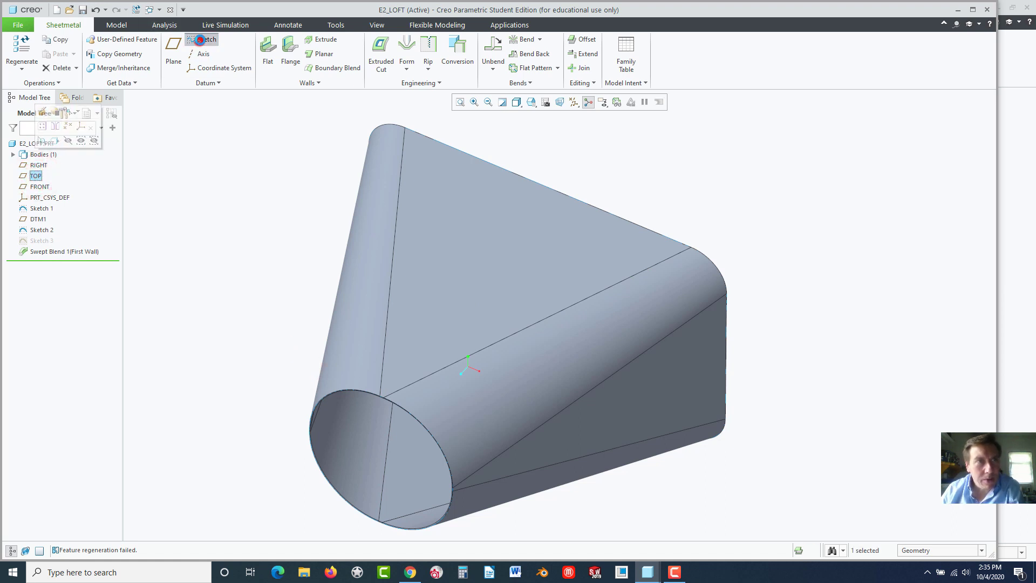
{"action": "left_click", "coordinate": [204, 39]}
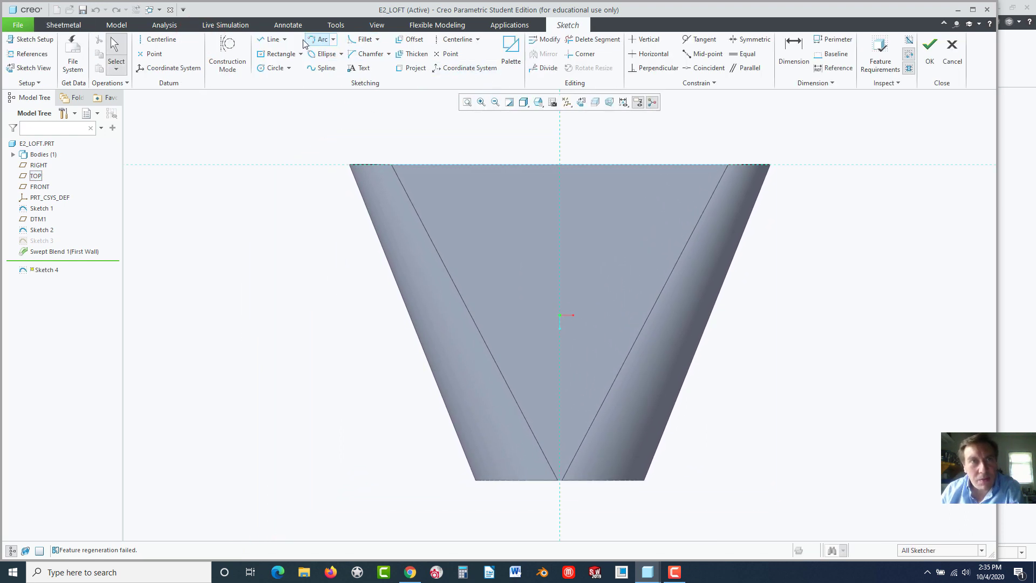
{"action": "left_click", "coordinate": [272, 39]}
{"action": "left_click", "coordinate": [559, 144]}
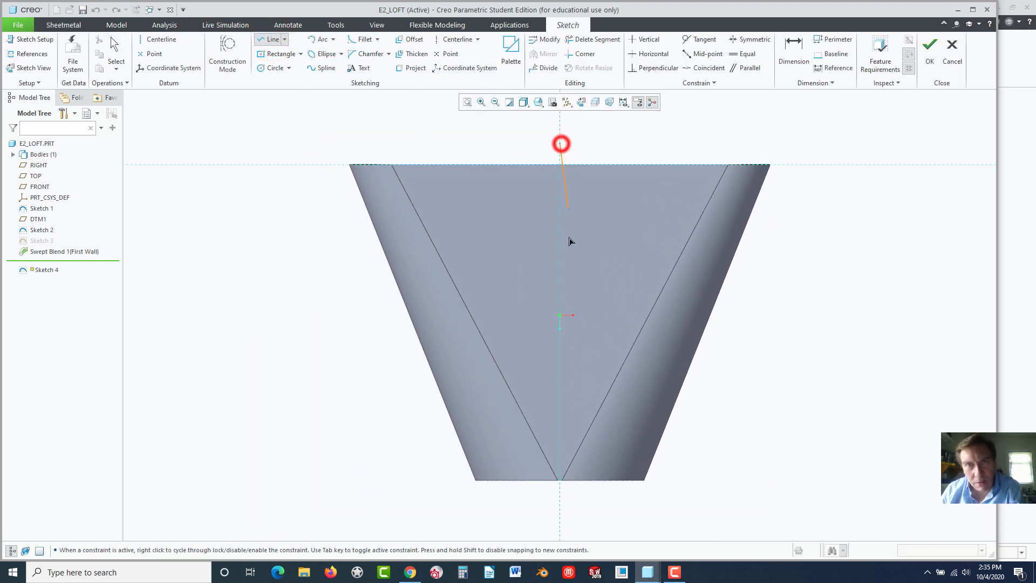
{"action": "middle_click", "coordinate": [712, 459]}
{"action": "middle_click_drag", "start_coordinate": [684, 389], "coordinate": [681, 432]}
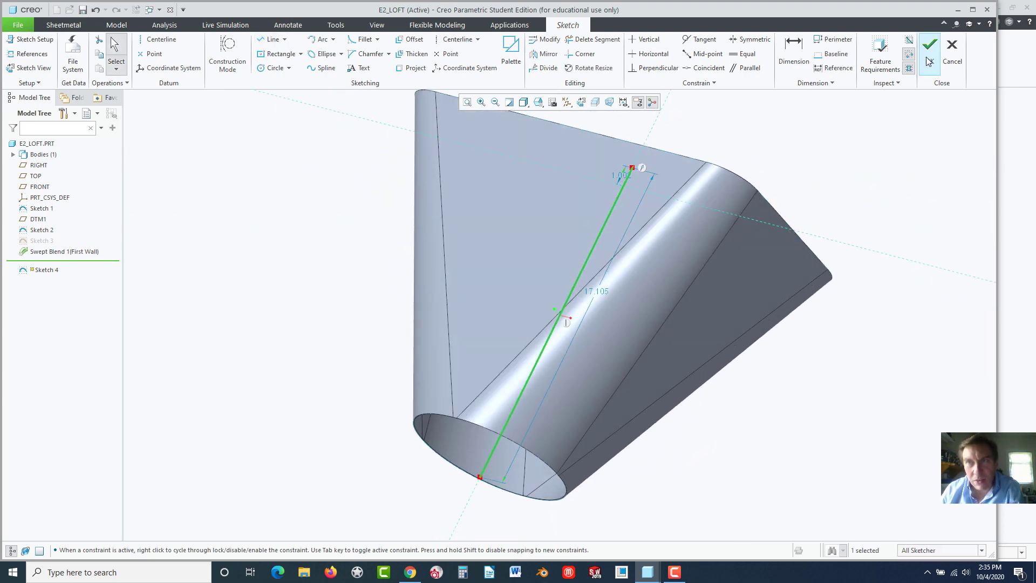
{"action": "left_click", "coordinate": [929, 57]}
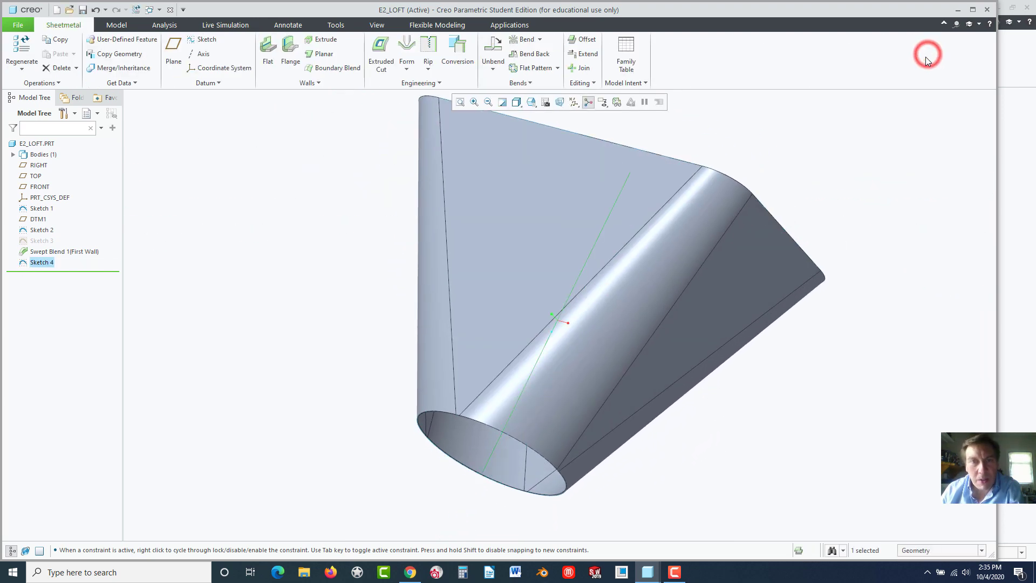
Create a Sketched Rip through the wall using the new centre line sketch, Sketch 4
{"action": "left_click", "coordinate": [428, 68]}
{"action": "left_click", "coordinate": [441, 105]}
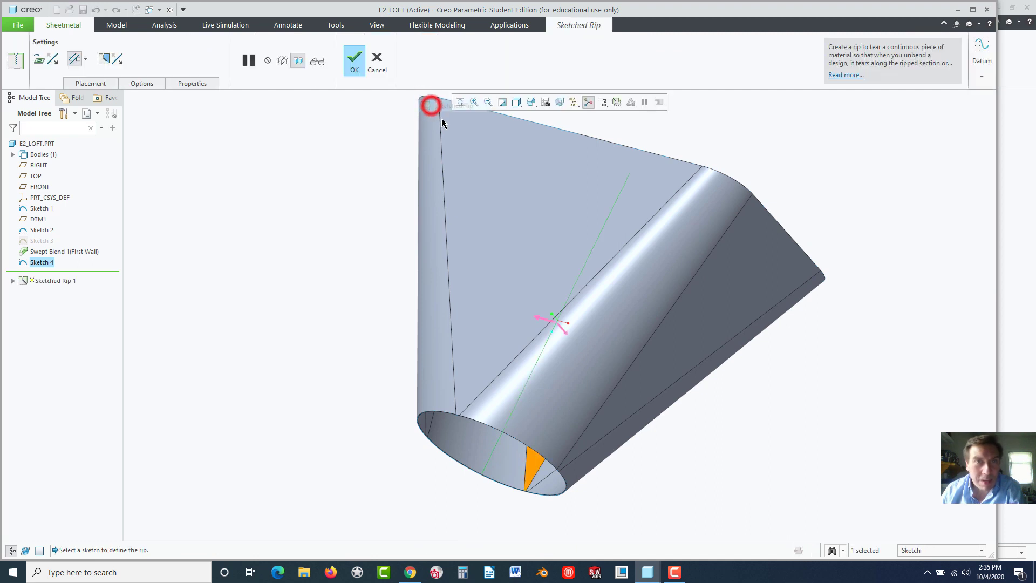
{"action": "left_click", "coordinate": [354, 67]}
Create a Flat Pattern of the ripped wall with the triangular face beside the rip as fixed geometry, and inspect the part from the circular end
{"action": "scroll", "coordinate": [319, 275], "scroll_direction": "down", "scroll_amount": 3}
{"action": "mouse_move", "coordinate": [319, 275]}
{"action": "middle_mouse_down"}
{"action": "mouse_move", "coordinate": [335, 234]}
{"action": "mouse_move", "coordinate": [323, 157]}
{"action": "middle_mouse_up"}
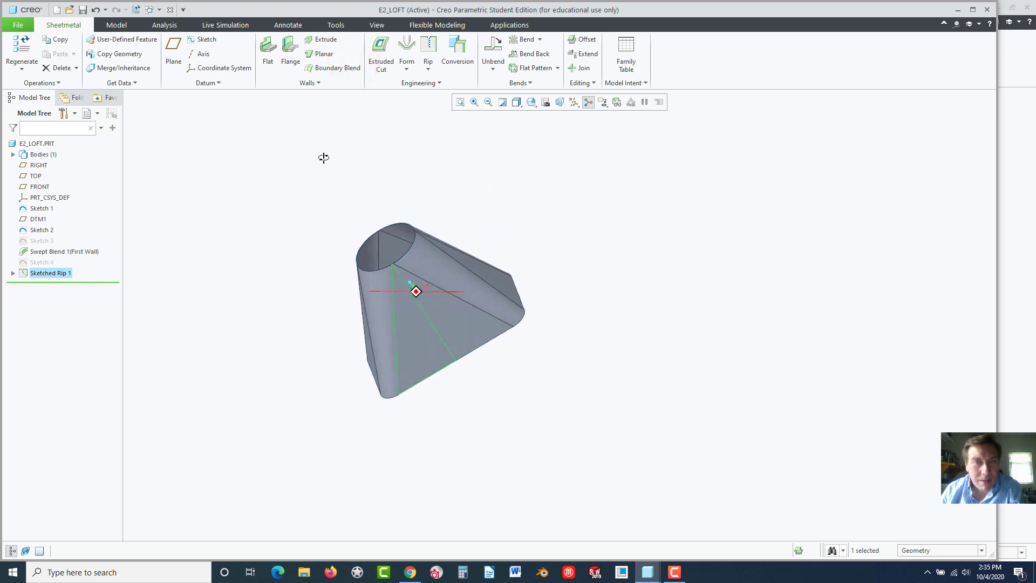
{"action": "scroll", "coordinate": [324, 158], "scroll_direction": "up", "scroll_amount": 1}
{"action": "left_click", "coordinate": [531, 68]}
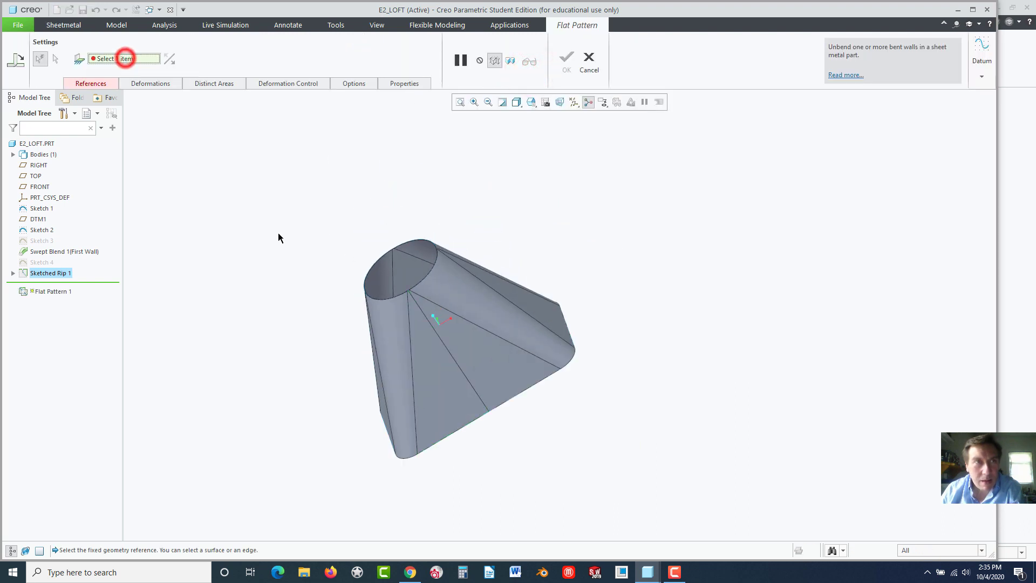
{"action": "left_click", "coordinate": [471, 383]}
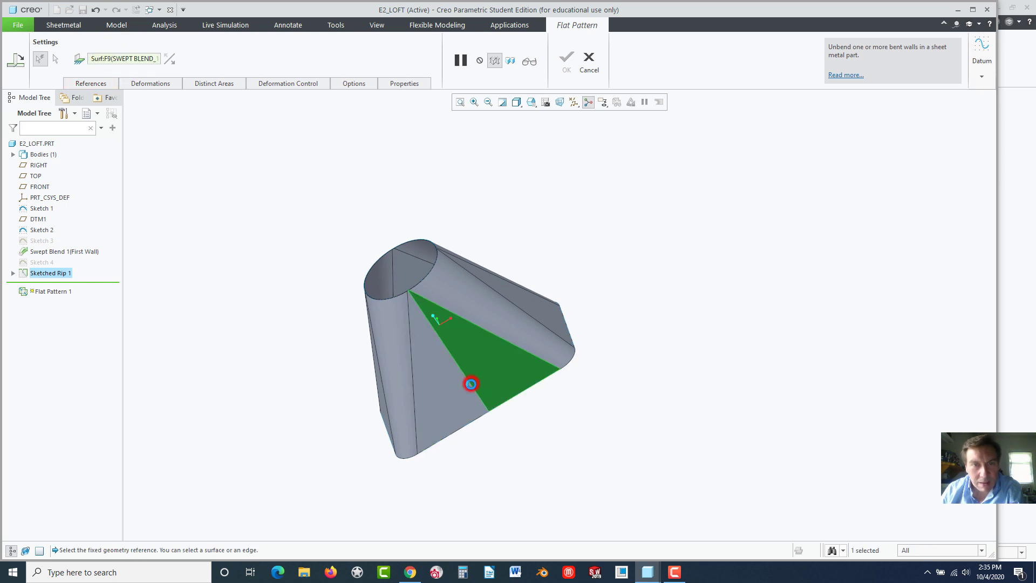
{"action": "left_click", "coordinate": [566, 59]}
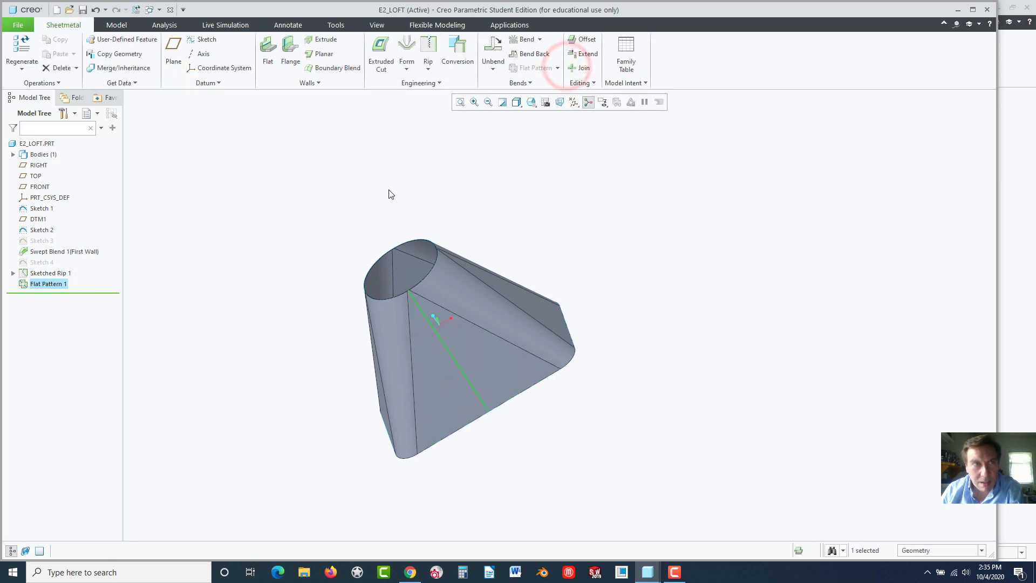
{"action": "left_click", "coordinate": [349, 198]}
{"action": "mouse_move", "coordinate": [463, 187]}
{"action": "middle_mouse_down"}
{"action": "mouse_move", "coordinate": [485, 192]}
{"action": "mouse_move", "coordinate": [503, 287]}
{"action": "mouse_move", "coordinate": [468, 303]}
{"action": "middle_mouse_up"}
{"action": "scroll", "coordinate": [404, 294], "scroll_direction": "up", "scroll_amount": 5}
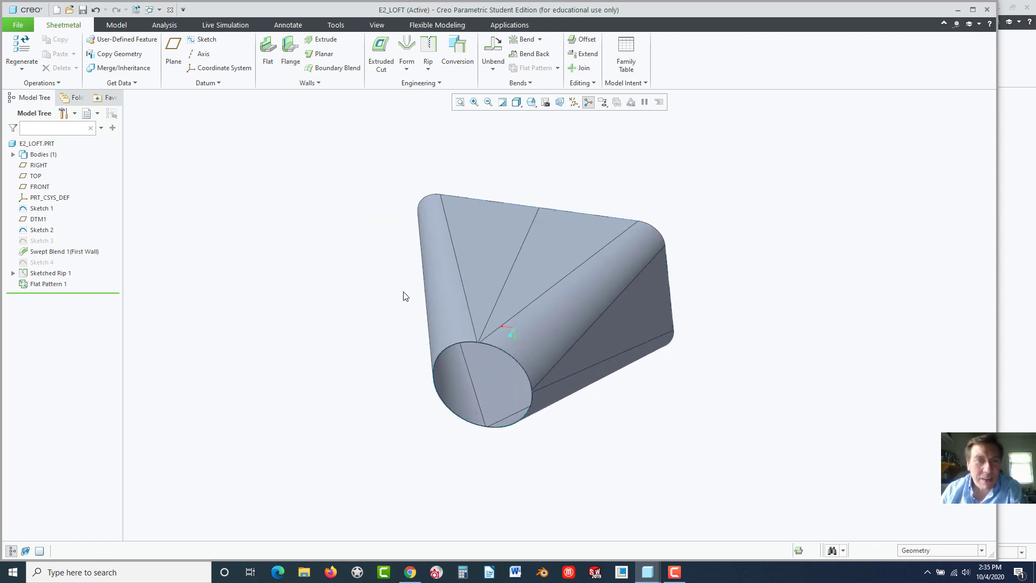
Switch to the PRT0001 window and open the Blend 1 wall's definition to examine its two selected sections
{"action": "left_click", "coordinate": [1021, 319]}
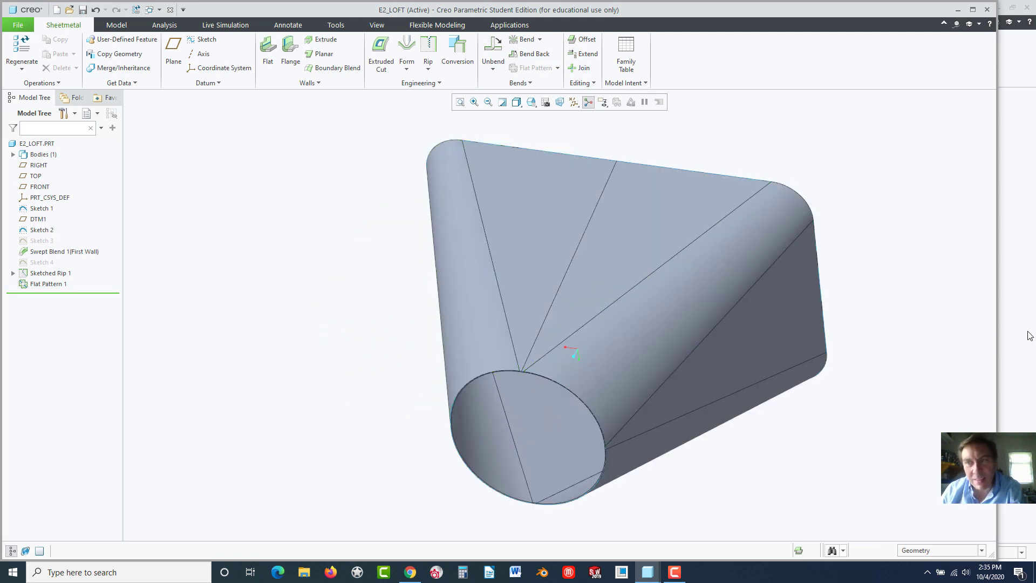
{"action": "left_click", "coordinate": [544, 298]}
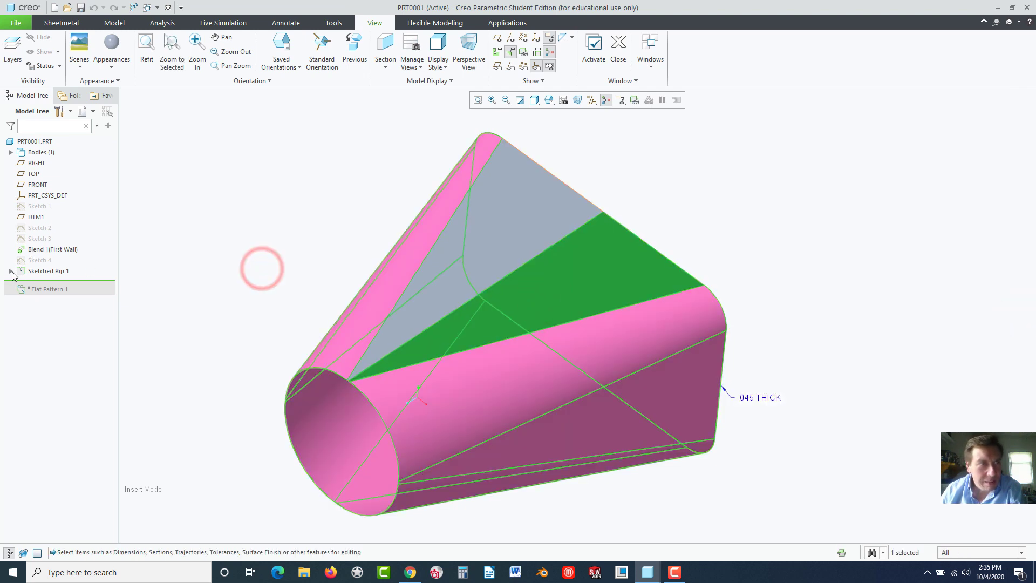
{"action": "right_click", "coordinate": [24, 253]}
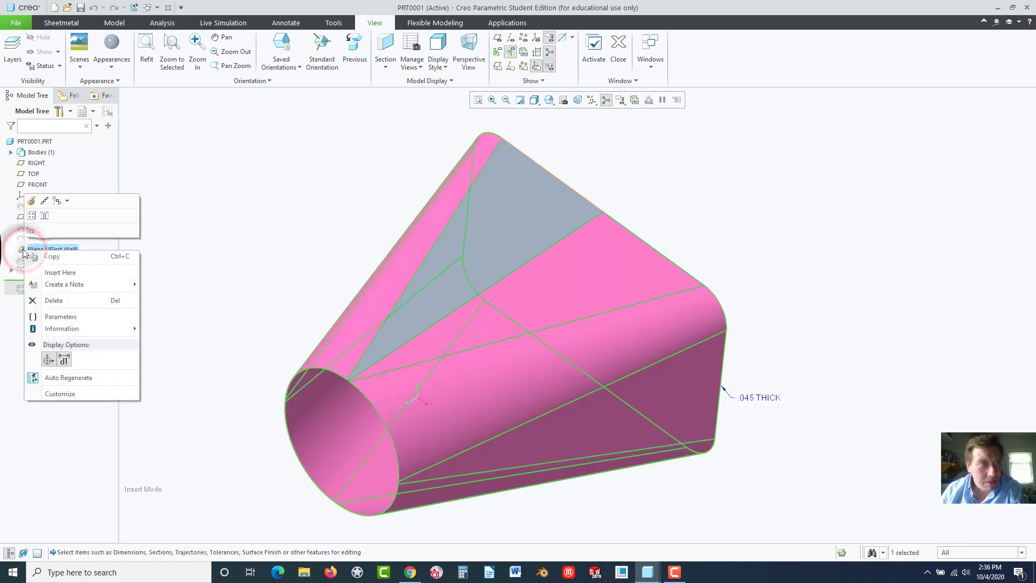
{"action": "left_click", "coordinate": [35, 204]}
{"action": "middle_click_drag", "start_coordinate": [345, 356], "coordinate": [249, 285]}
{"action": "left_click", "coordinate": [247, 282]}
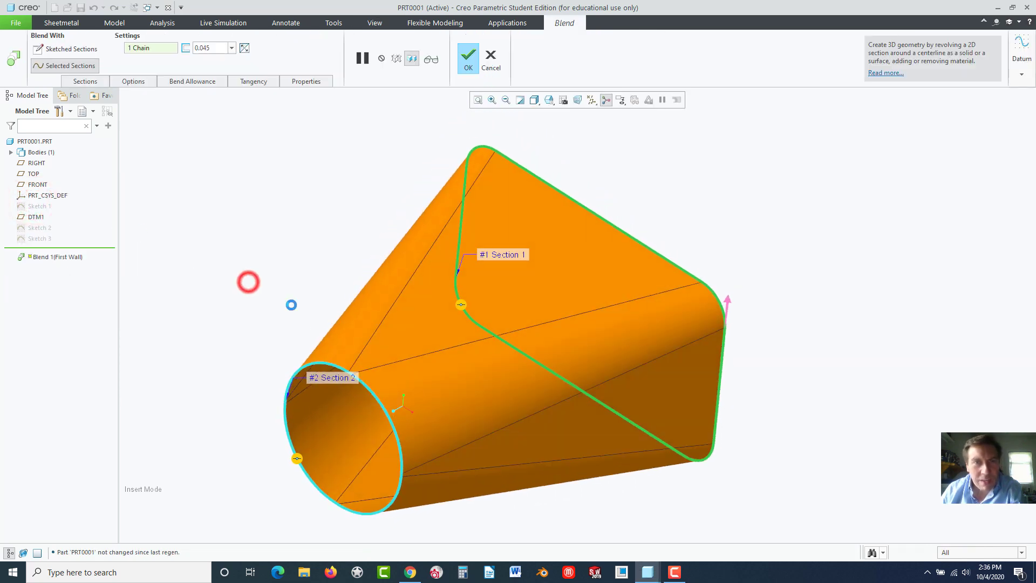
{"action": "left_click", "coordinate": [223, 252]}
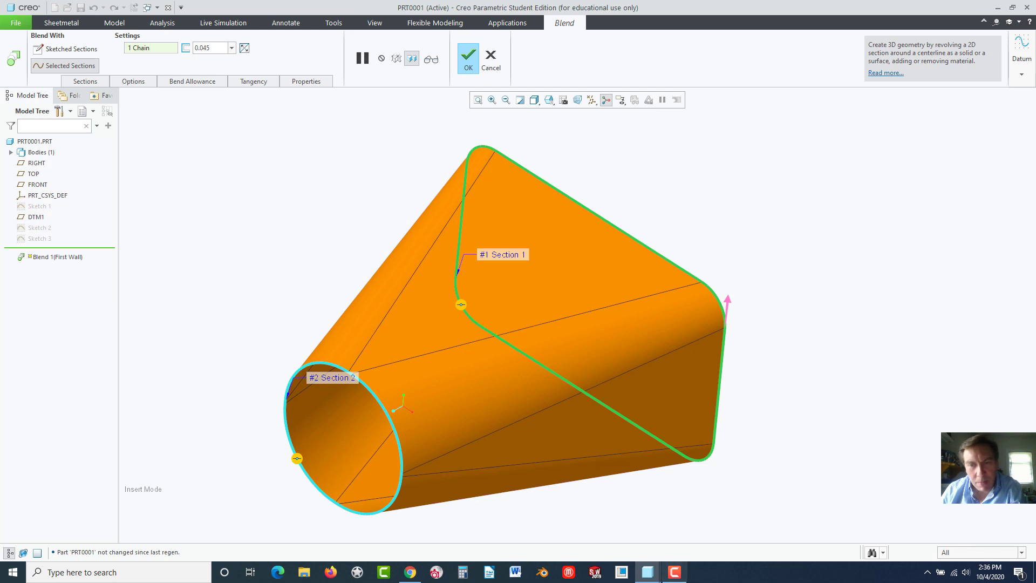
{"action": "left_click", "coordinate": [684, 574]}
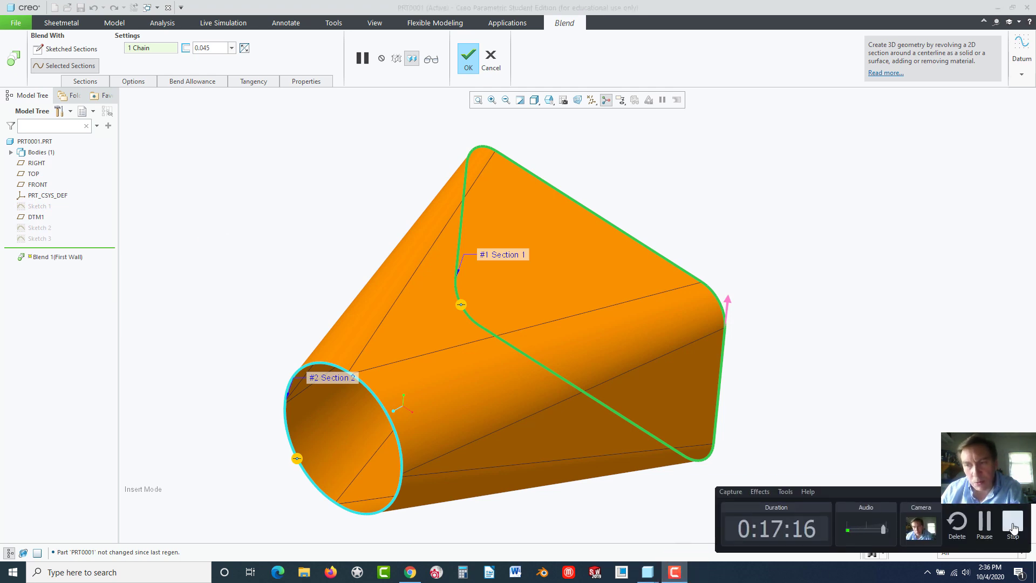